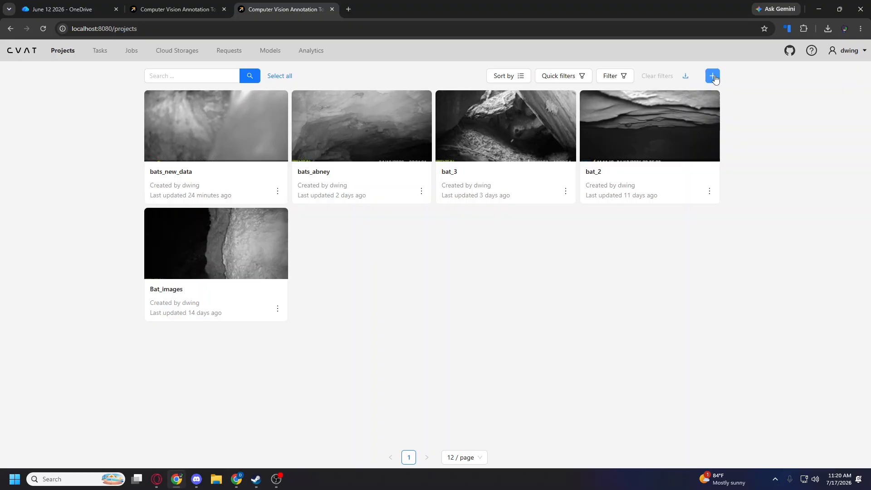
Start creating a new project and select the placeholder content in its raw label definition.
mouse_move(714, 78)
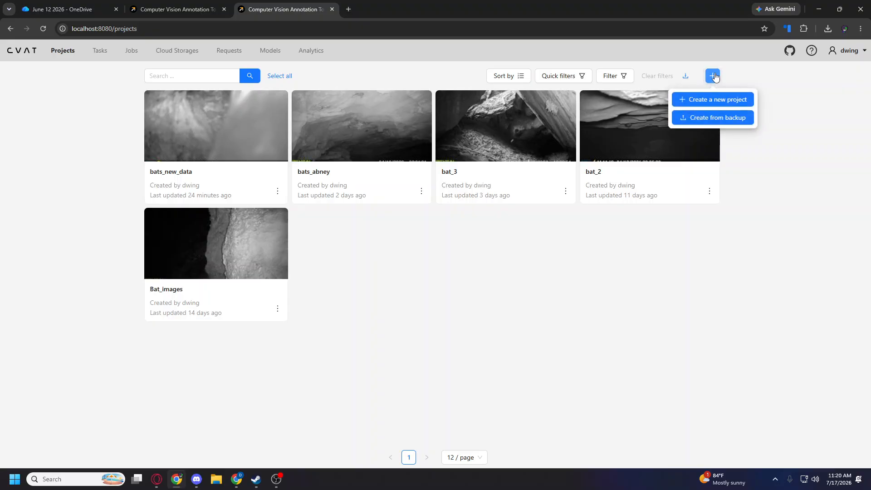
click(717, 101)
click(301, 185)
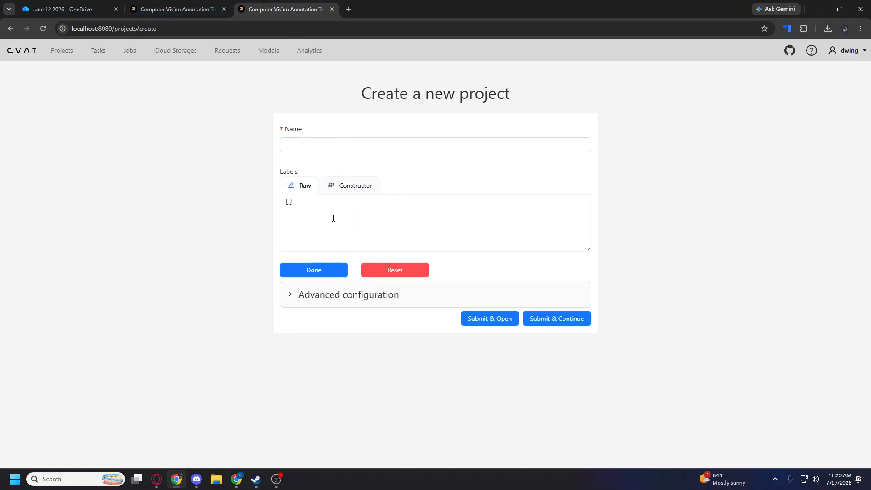
drag(332, 218, 254, 215)
Open the GitHub dashboard in a new browser tab.
click(348, 9)
text(rep)
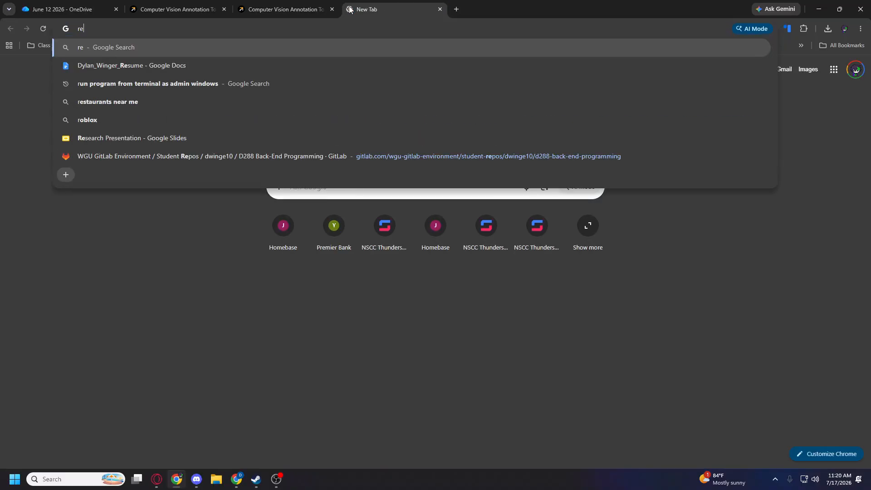
key(BackSpace)
key(BackSpace)
key(BackSpace)
text(gut)
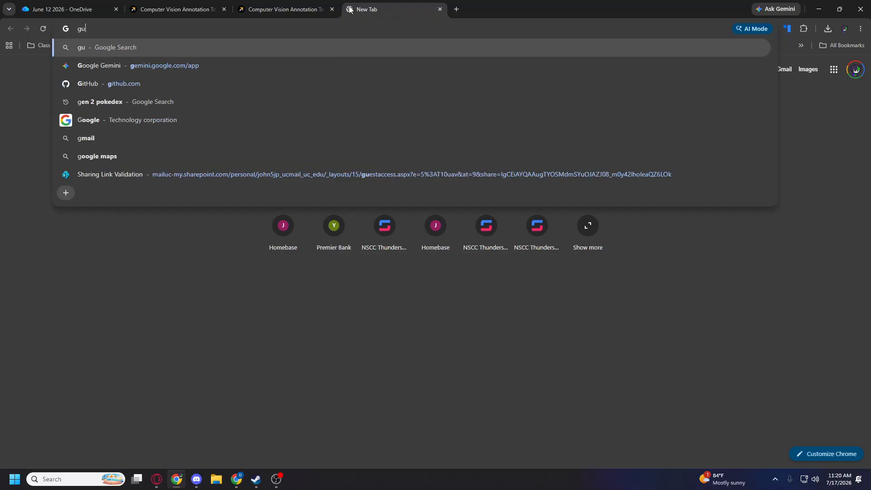
key(BackSpace)
key(BackSpace)
text(ithub.com)
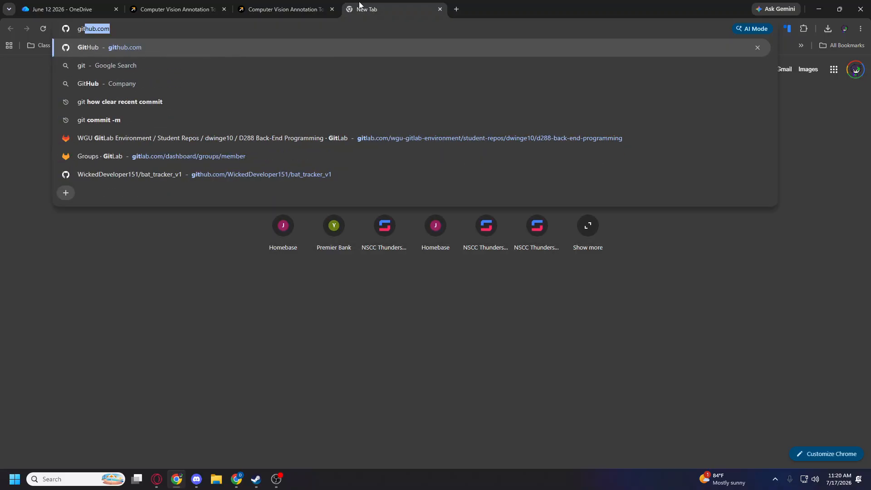
click(119, 49)
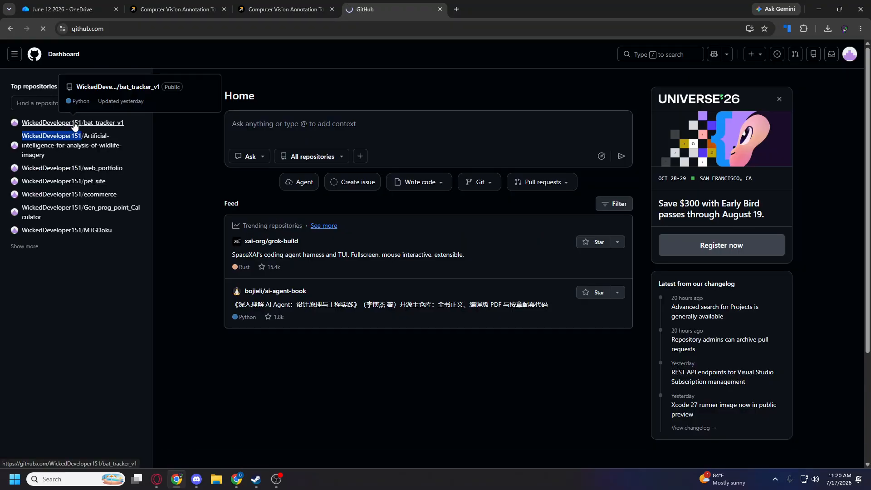
Open the bat_tracker_v1 repository and copy the CVAT structure label JSON at the end of its README.
click(70, 122)
scroll(407, 141, down, 20)
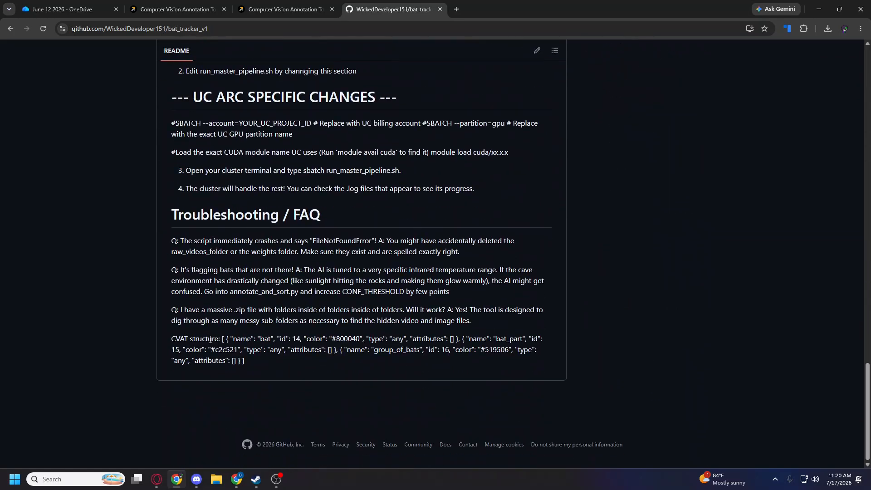
drag(222, 338, 234, 355)
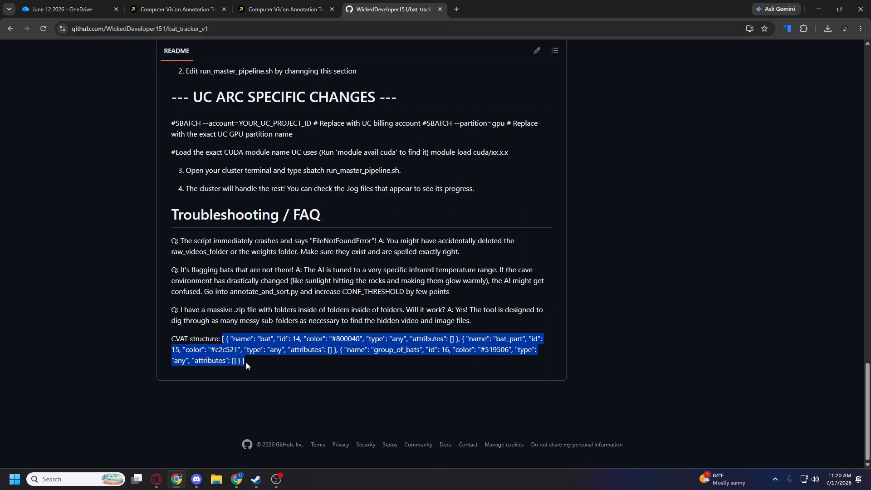
Return to the new project form and replace its raw label definition with the JSON for bat, bat_part and group_of_bats.
click(287, 9)
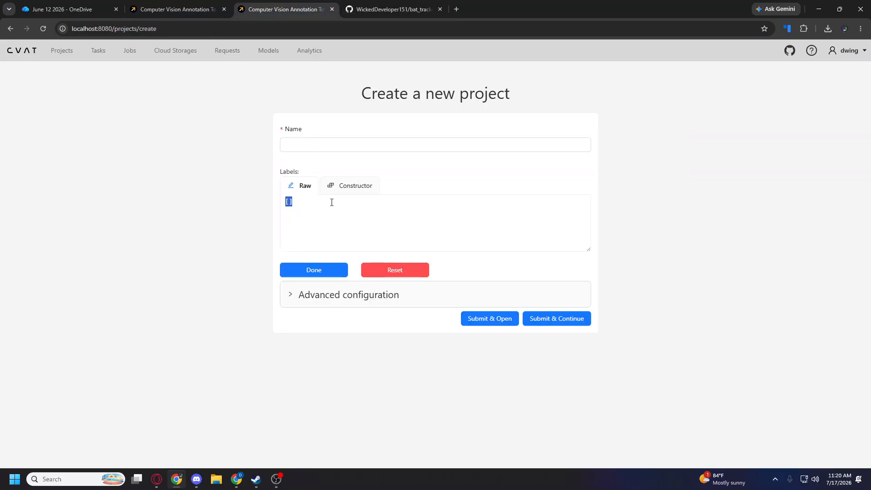
click(223, 9)
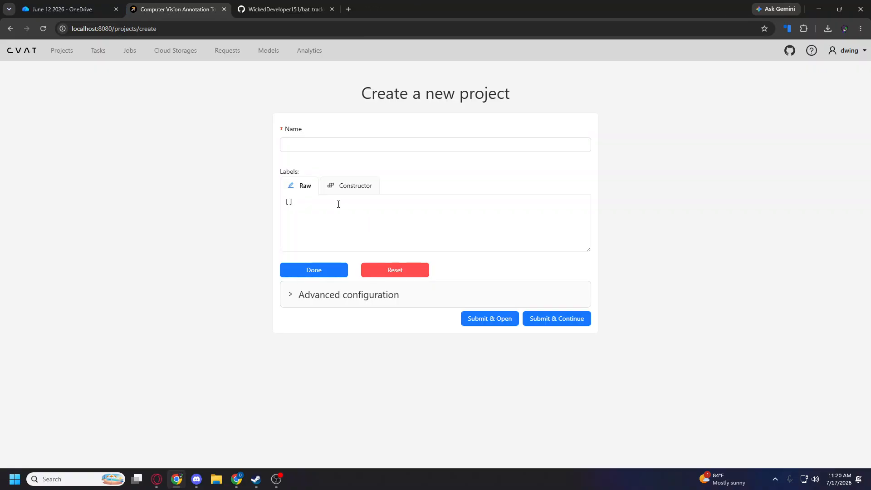
click(338, 204)
key(ctrl+a)
text([ { "name": "bat", "color": "#800040", "type": "any", "attributes": [] }, { "name": "bat_part", "color": "#c2c521", "type": "any", "attributes": [] }, { "name": "group_of_bats", "color": "#519506", "type": "any", "attributes": [] } ])
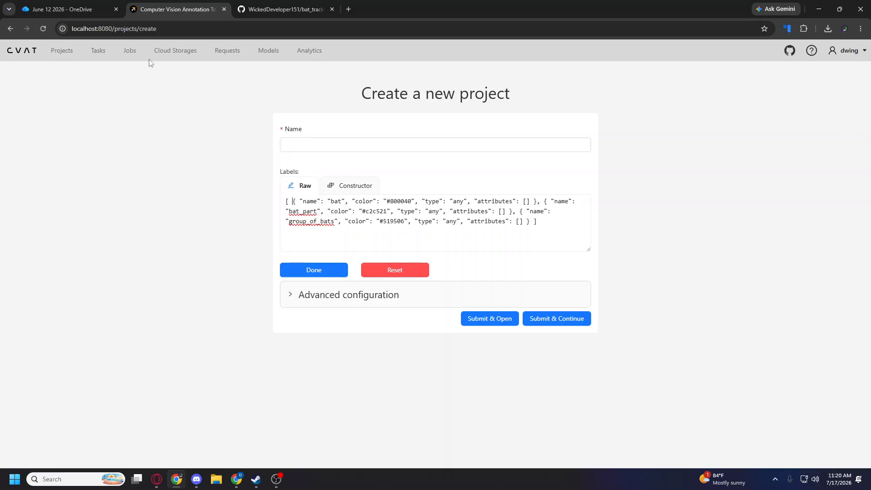
Open the existing bats_new_data project and start a new task in it named start_of_file.
click(71, 58)
click(197, 133)
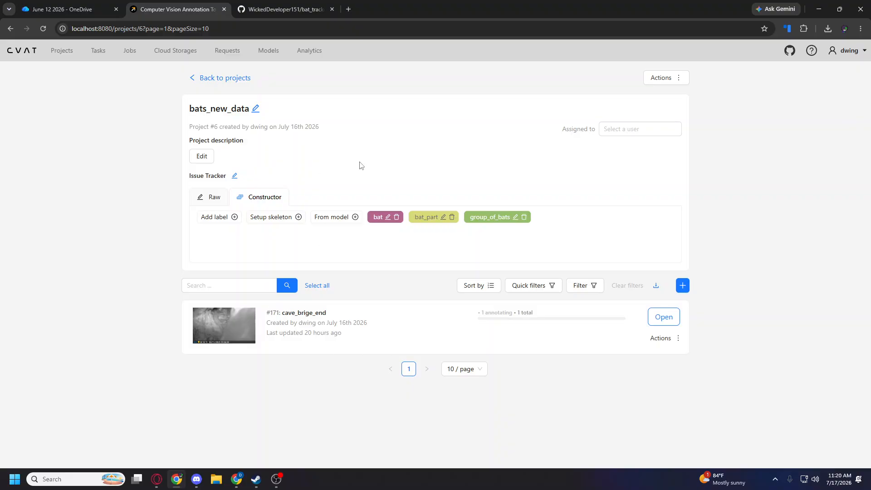
click(683, 286)
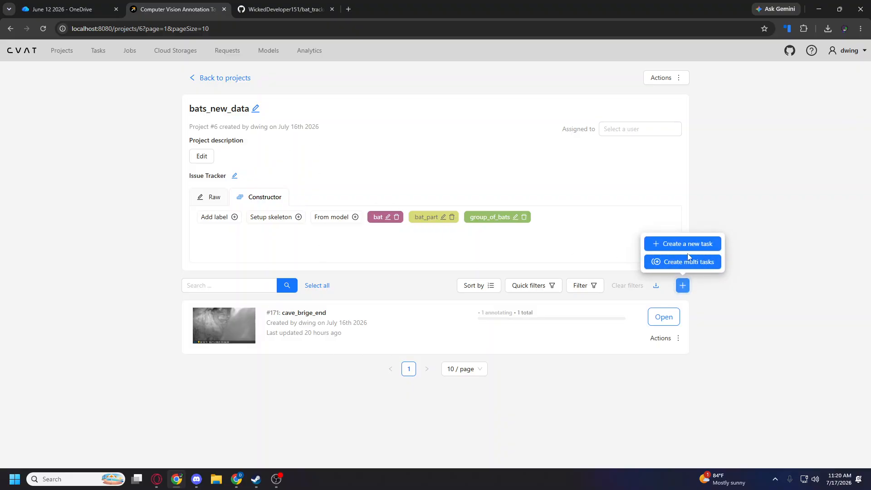
click(686, 244)
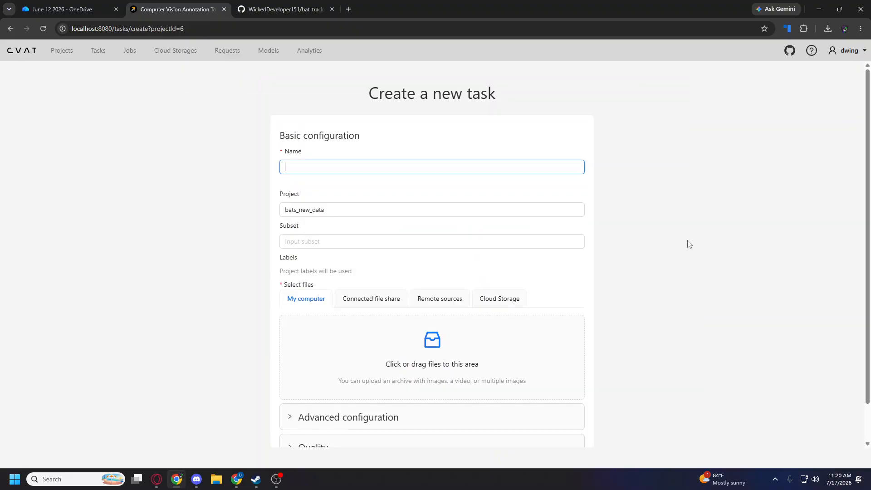
click(321, 164)
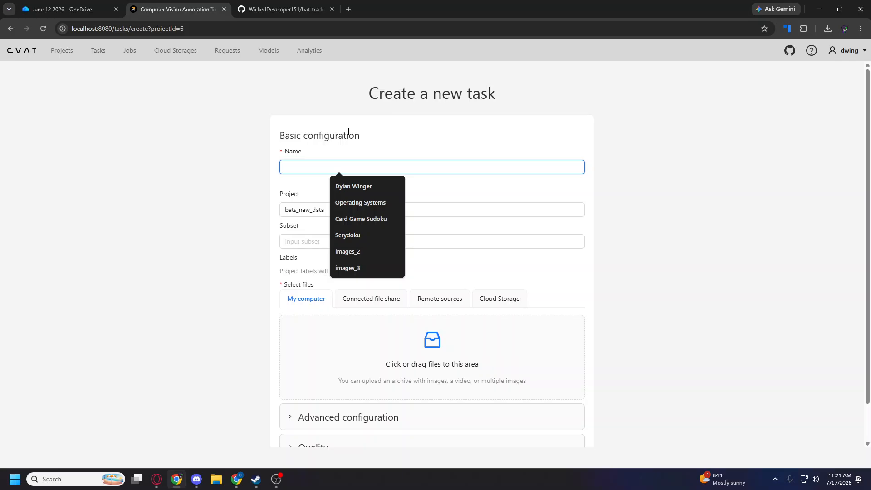
text(start_of_file)
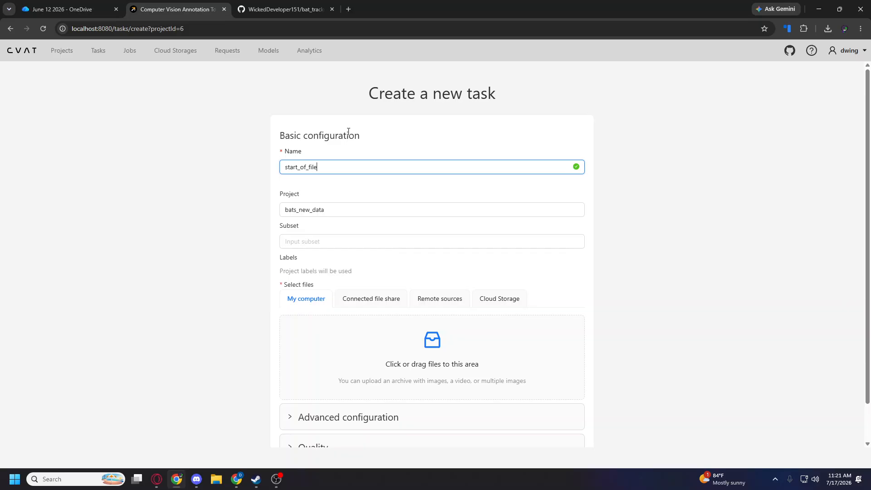
Attach the files from DSCF0001 to DSCF0054 in the June 11 2025 (All bats) folder and submit the task, continuing with the form.
click(454, 343)
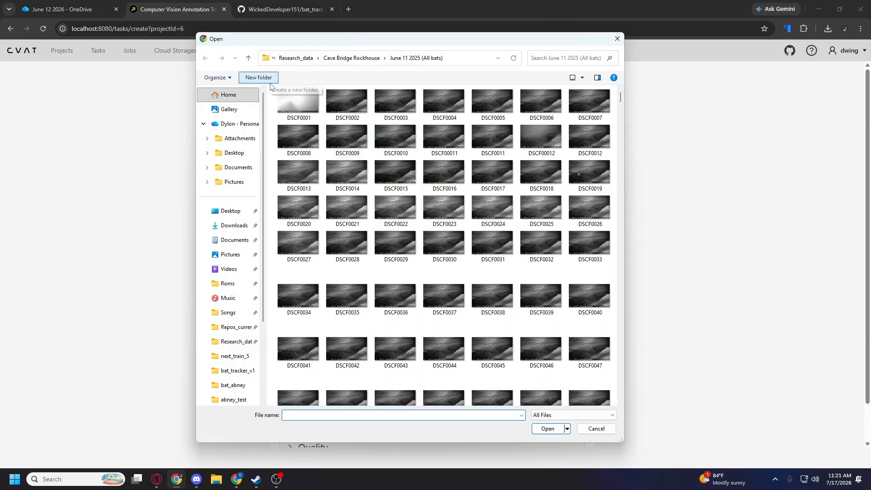
drag(272, 89, 605, 392)
scroll(589, 363, down, 3)
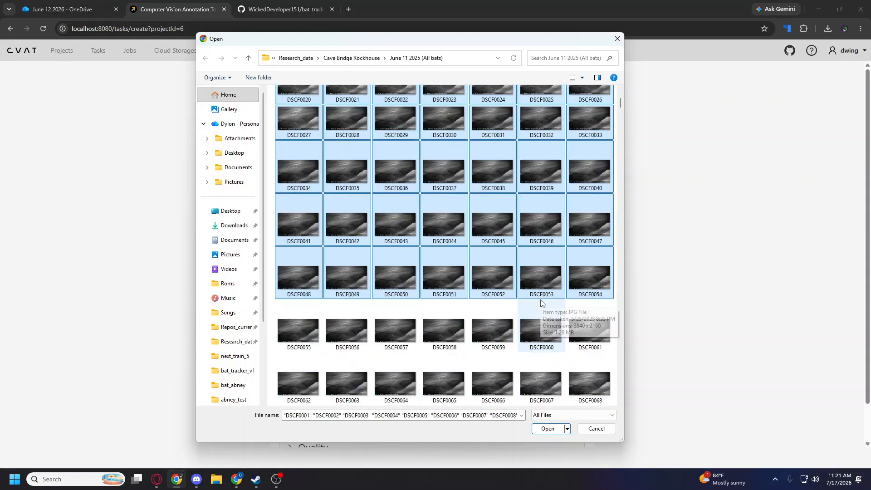
click(557, 432)
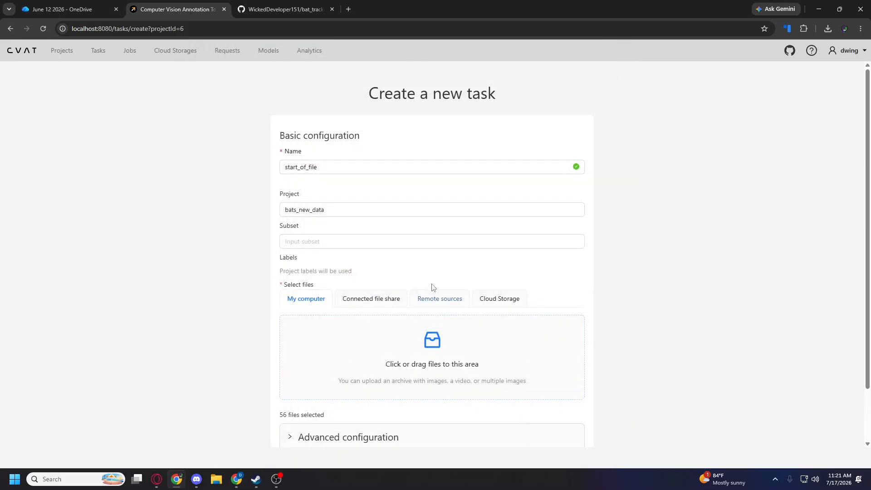
scroll(431, 287, down, 2)
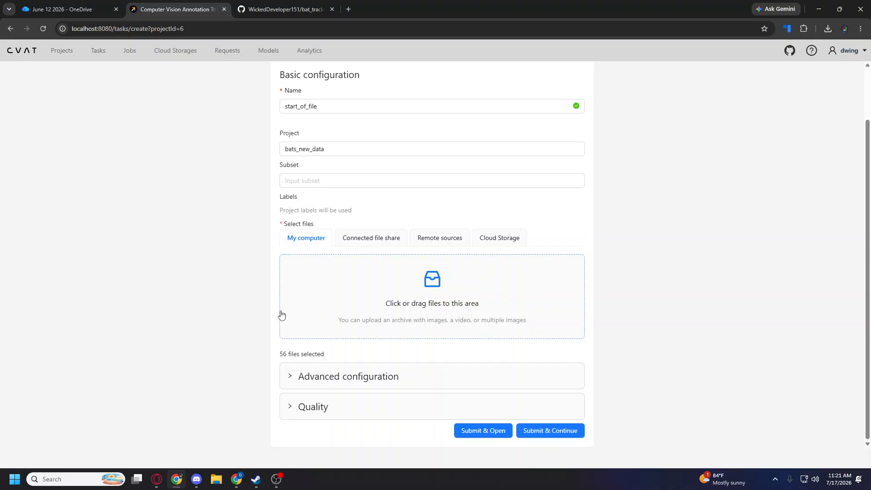
click(564, 436)
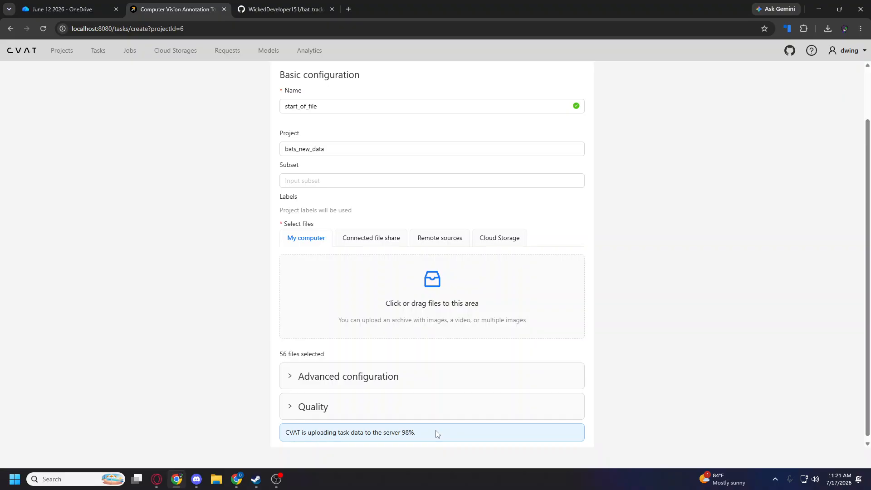
Go back to the bats_new_data project and start creating multiple tasks at once.
scroll(537, 361, up, 2)
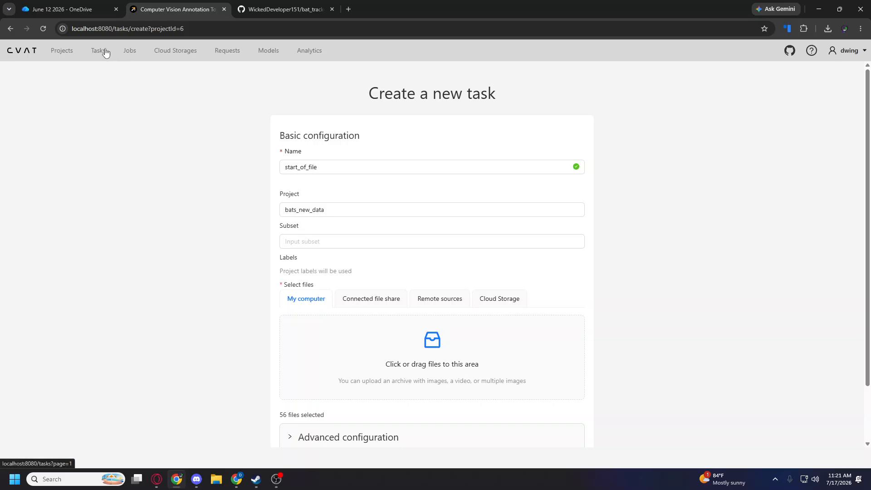
click(62, 51)
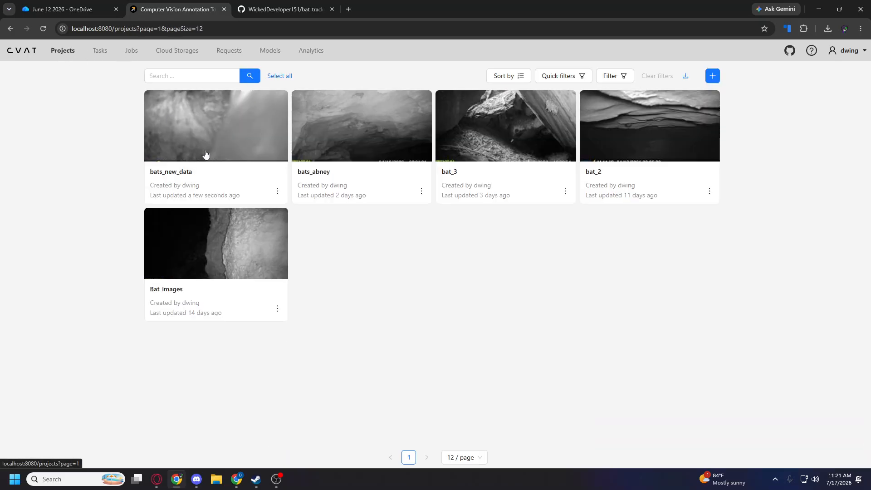
click(238, 131)
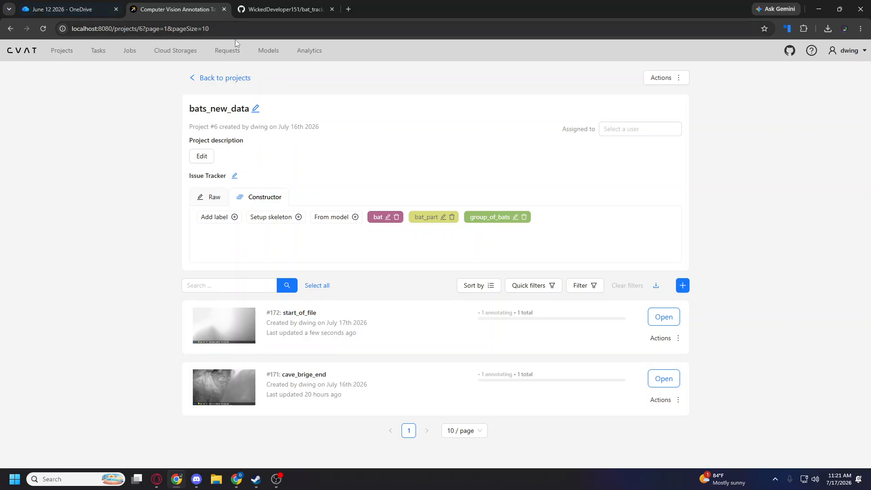
click(682, 285)
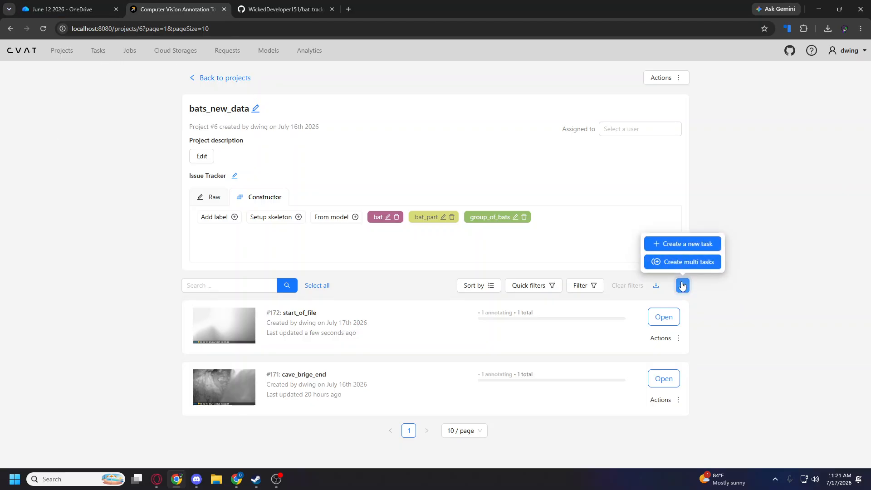
click(684, 264)
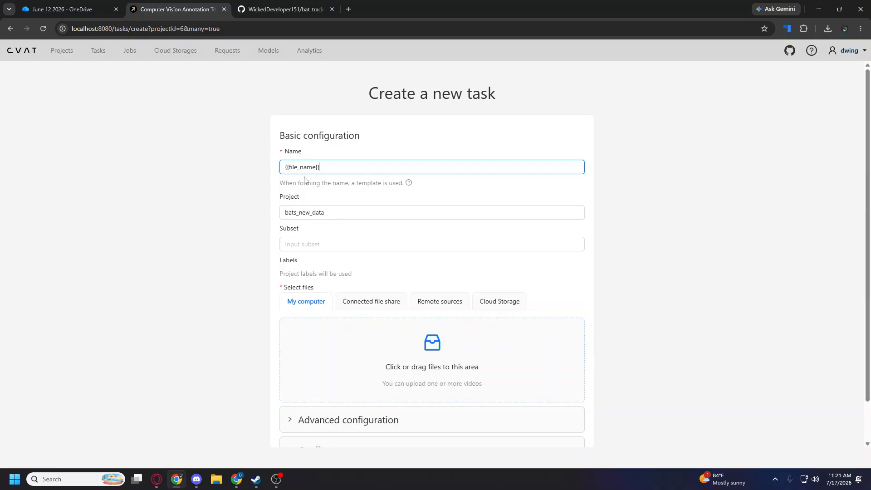
Attach the videos empty.MP4 and SYFW0152.MP4 from the Research_data folder as the source files.
click(392, 319)
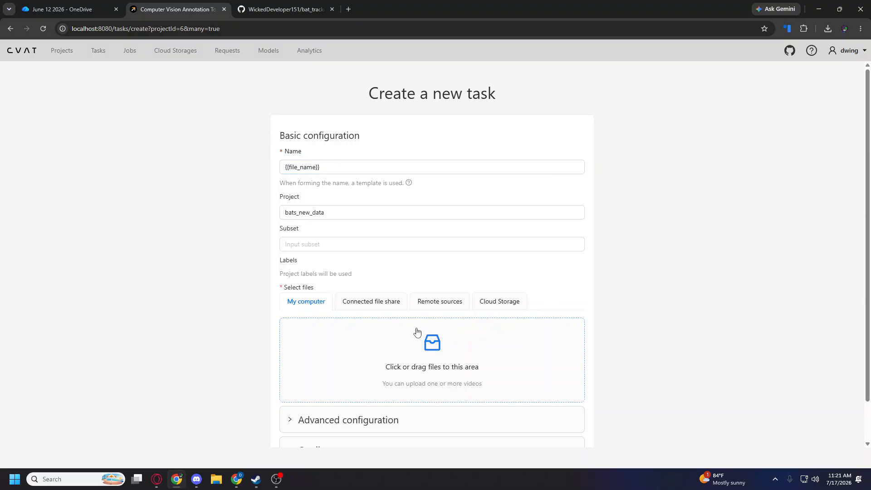
click(437, 353)
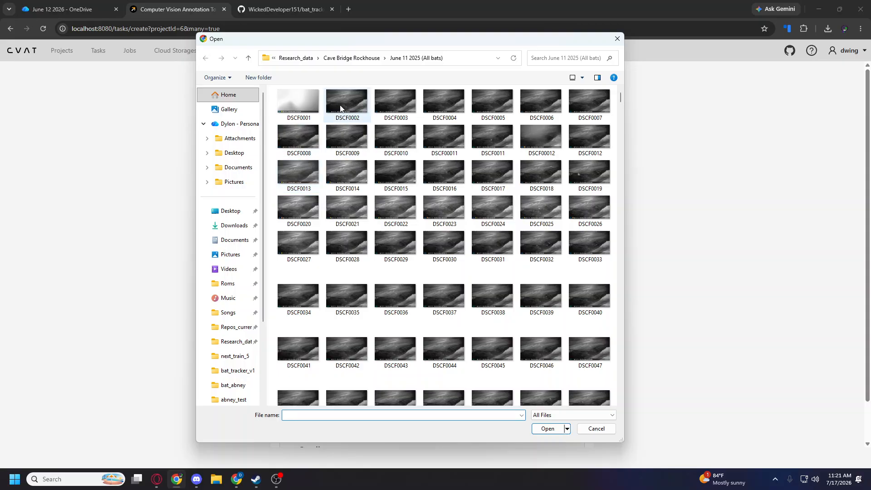
click(212, 341)
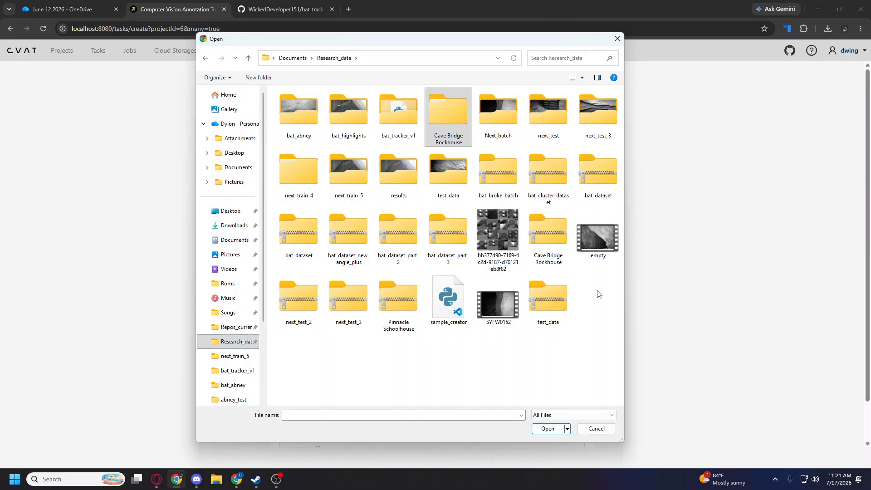
drag(597, 290, 597, 244)
ctrl+click(498, 304)
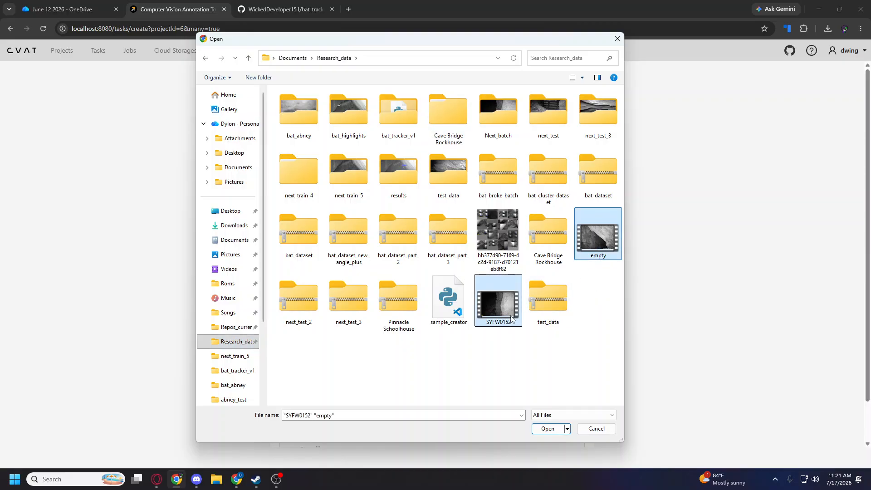
click(547, 428)
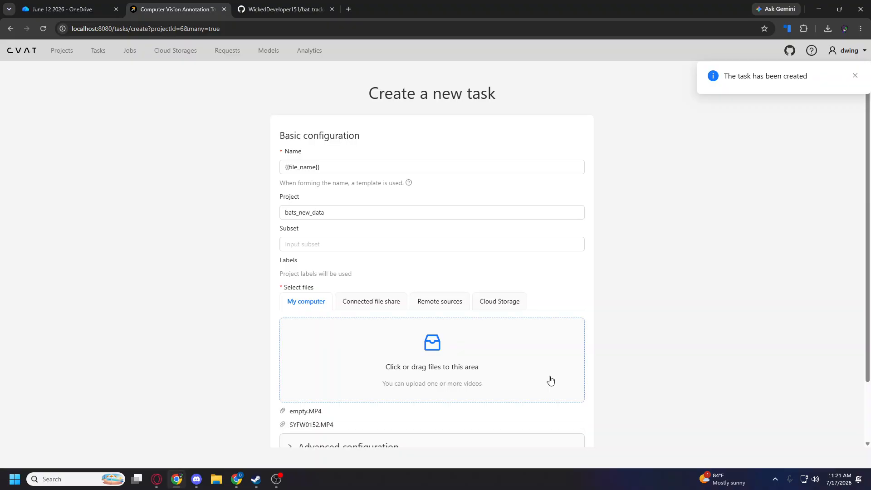
Submit the two video tasks, close the finished upload summary and review the project's task list.
scroll(551, 380, down, 2)
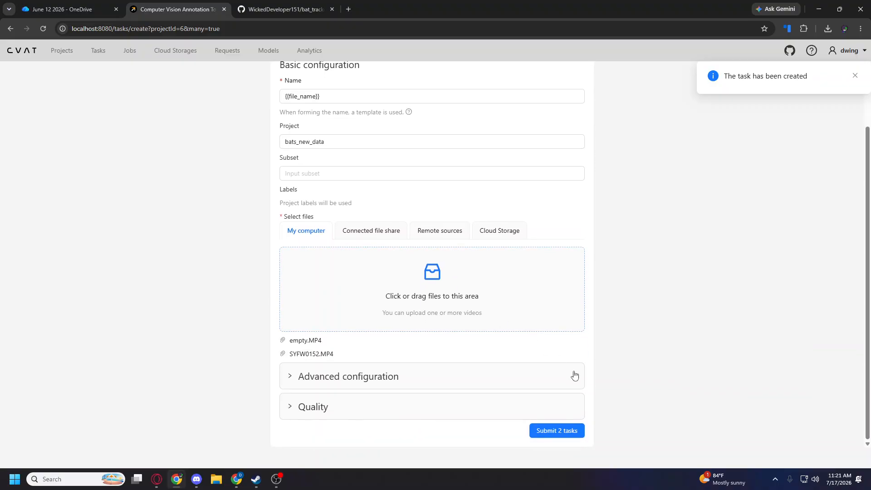
click(558, 432)
scroll(531, 361, down, 1)
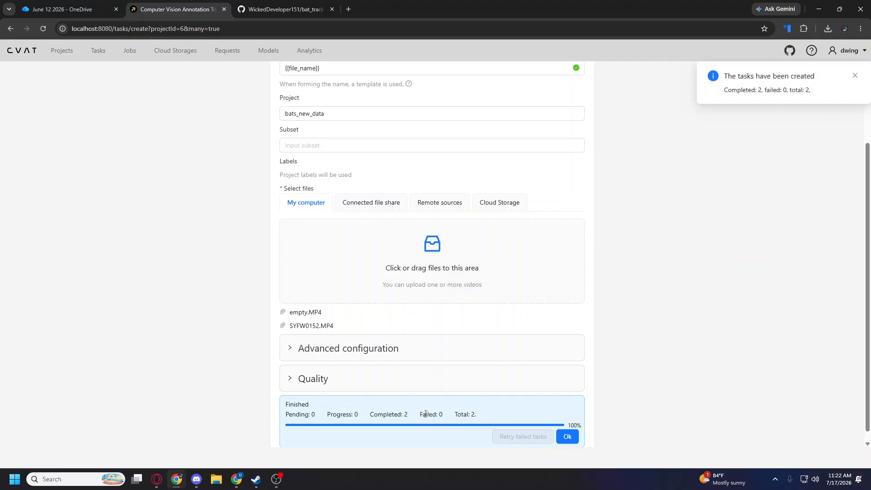
click(569, 440)
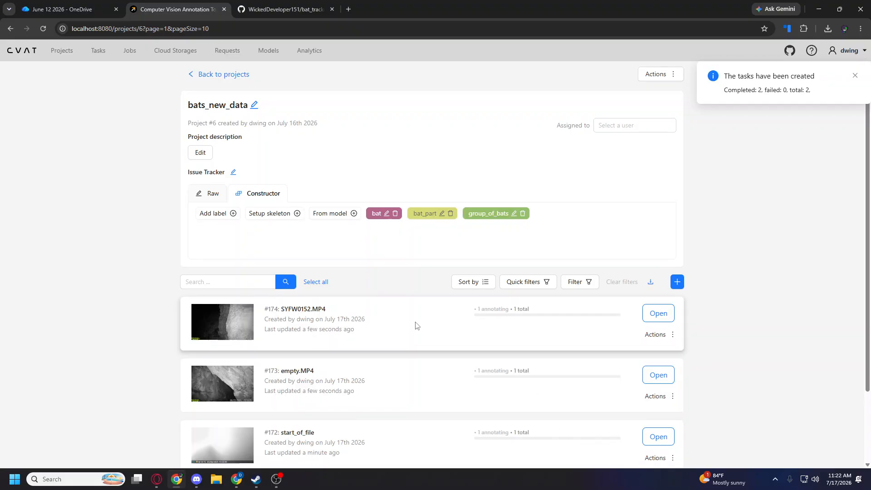
scroll(419, 325, down, 2)
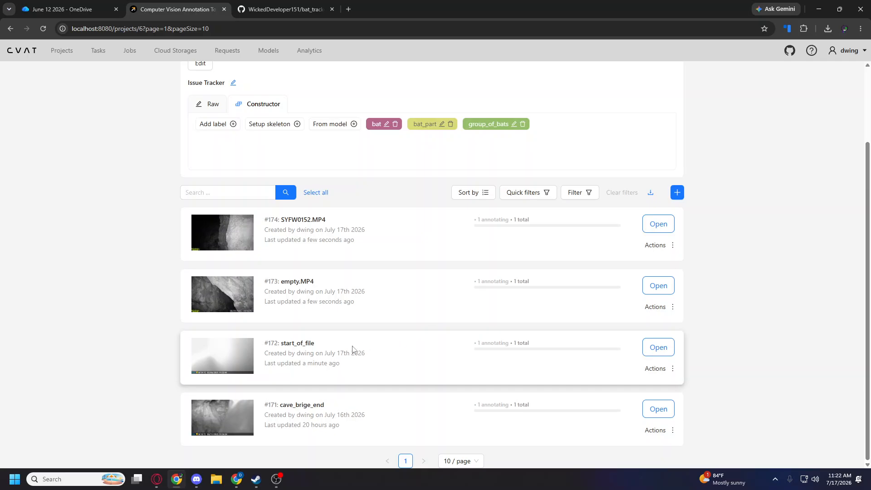
Open the annotation job of the start_of_file task and advance to frame 1.
click(661, 348)
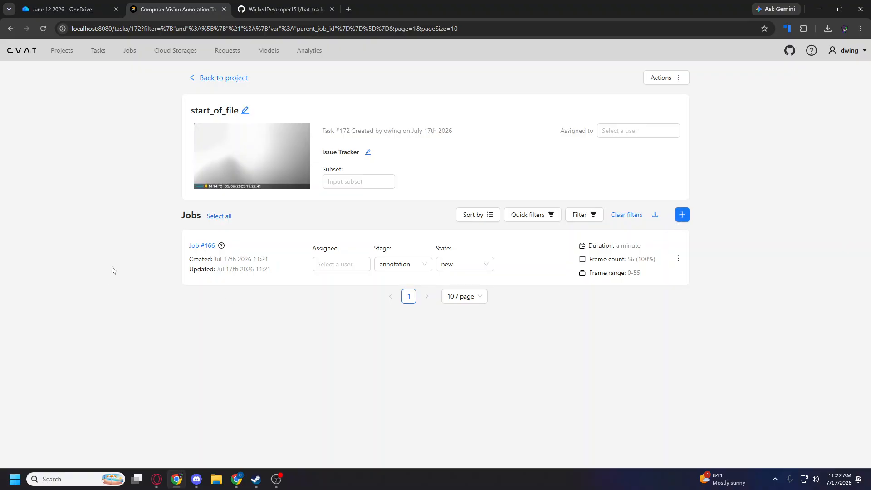
click(202, 245)
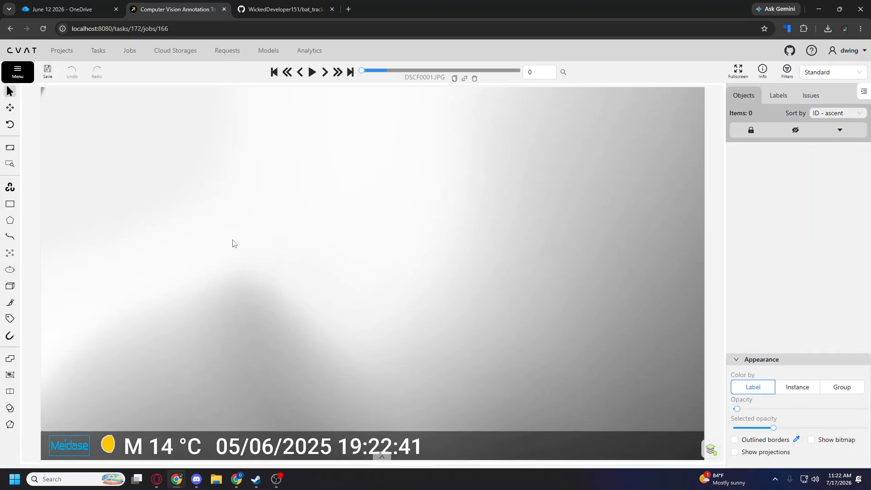
scroll(461, 170, down, 1)
key(f)
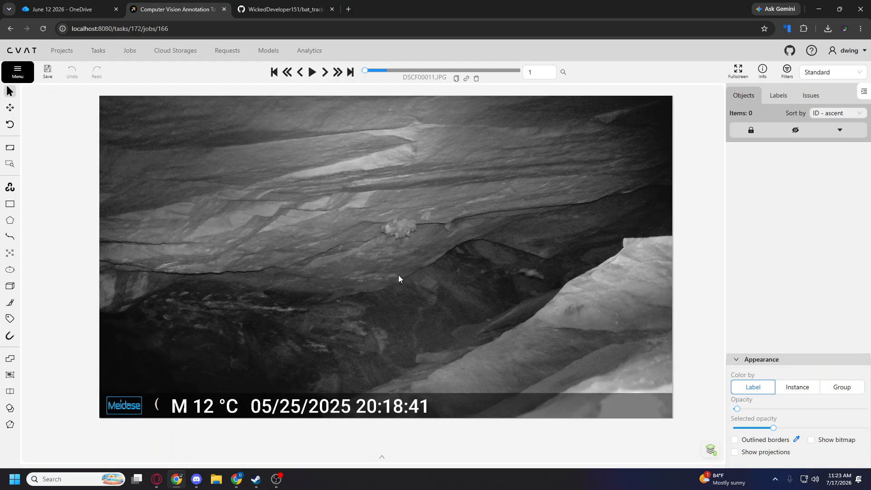
Draw a two-point rectangle track labelled bat around the bat cluster on the rock ledge, about 260 × 155 px.
scroll(470, 250, up, 1)
drag(469, 249, 469, 291)
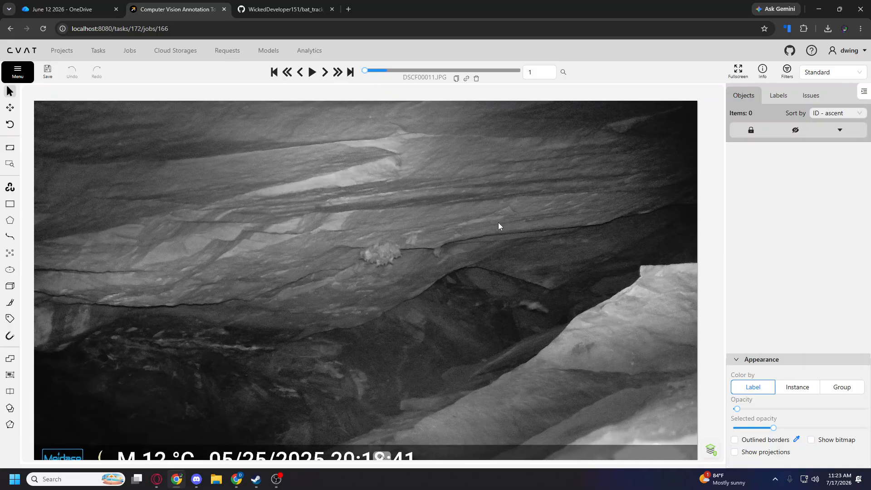
scroll(498, 226, up, 1)
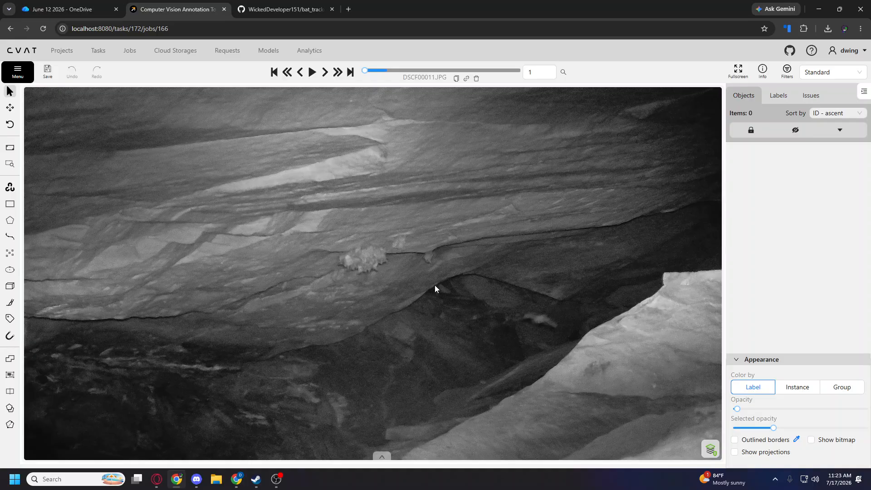
double_click(452, 253)
scroll(449, 255, up, 1)
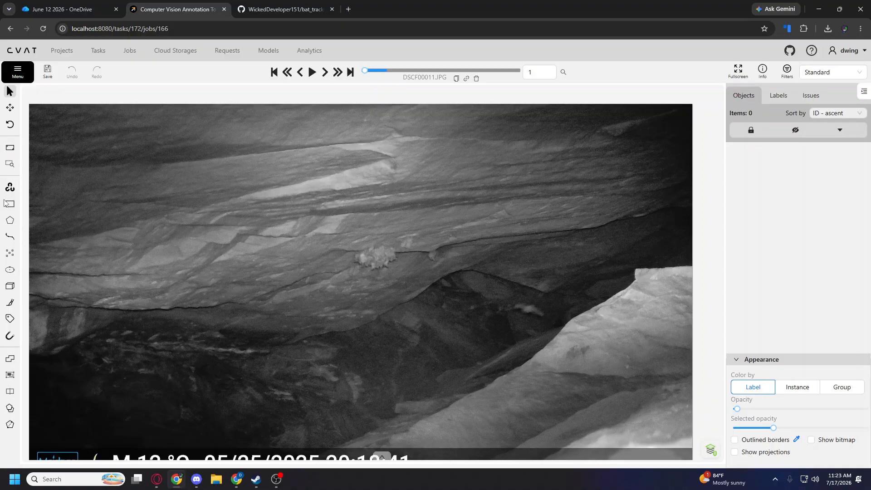
mouse_move(13, 208)
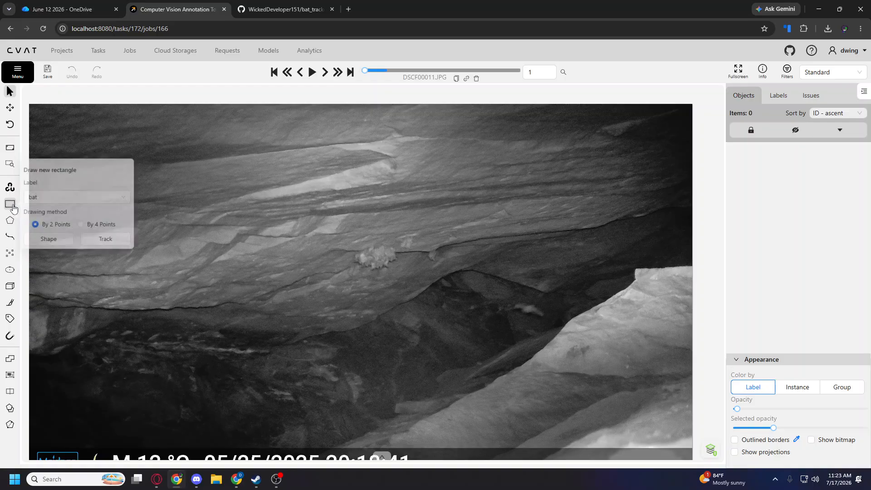
click(45, 196)
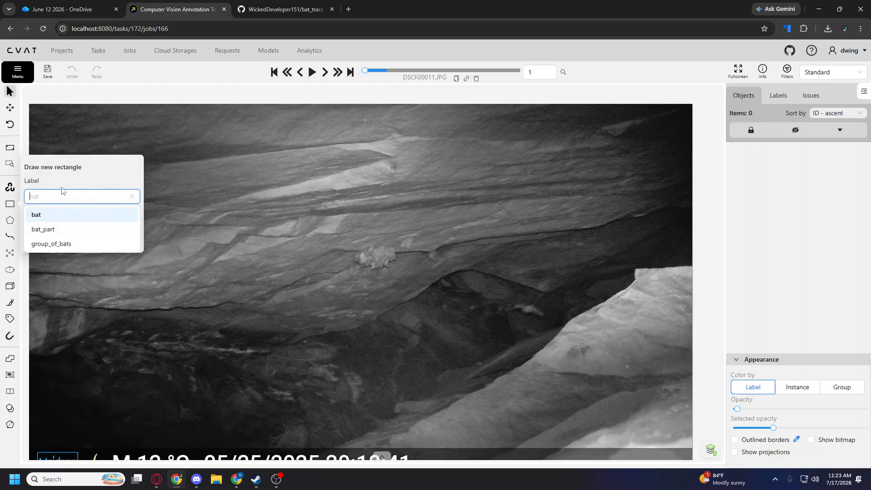
click(110, 240)
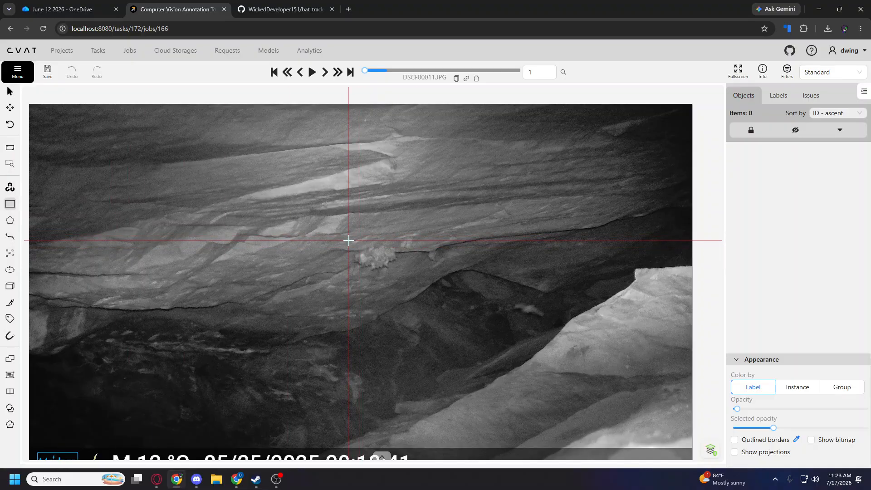
click(352, 243)
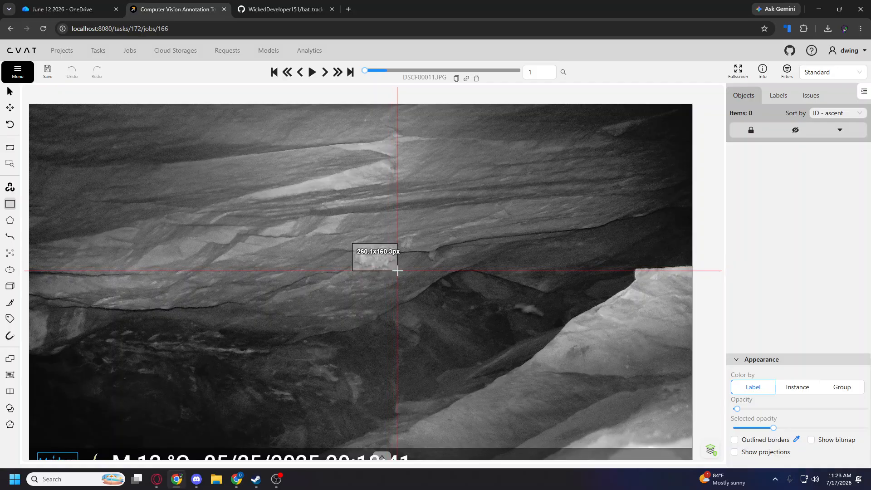
click(397, 270)
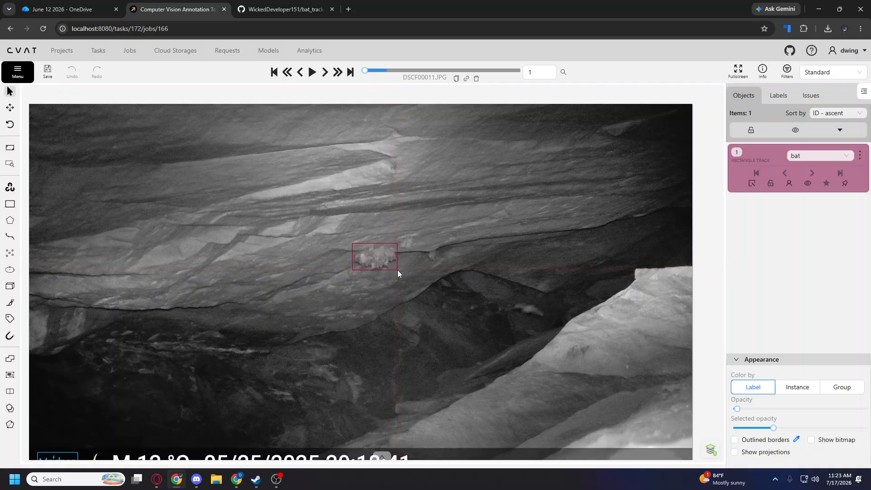
Draw a bat rectangle shape around the lone bat in the dark hollow below the ledge, about 221 × 103 px.
mouse_move(10, 203)
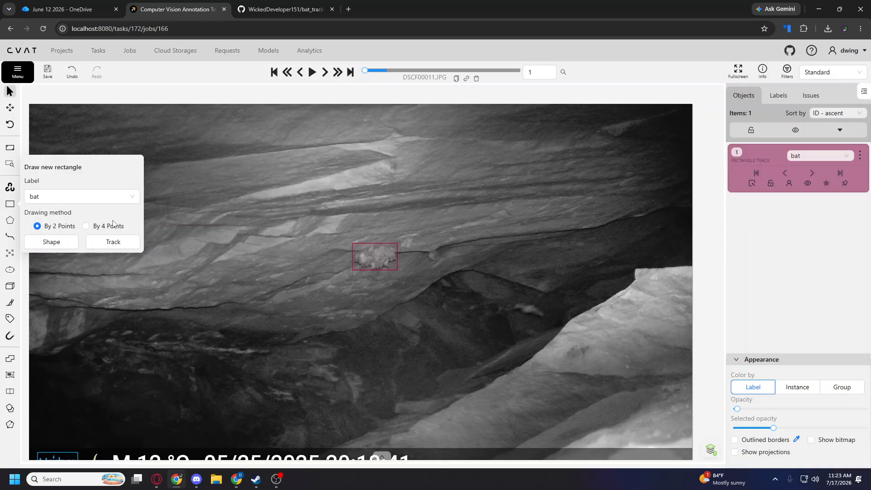
click(69, 241)
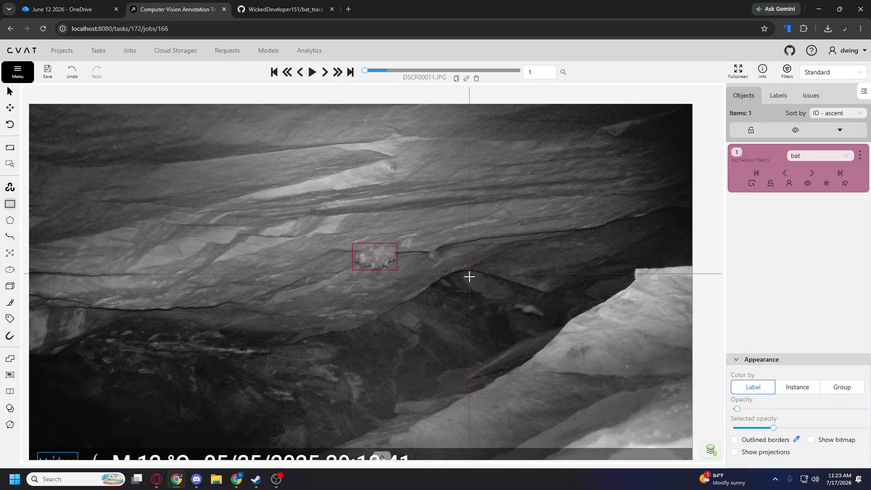
click(510, 301)
click(549, 318)
Change the label of the rectangle track around the bat cluster to group_of_bats.
click(815, 156)
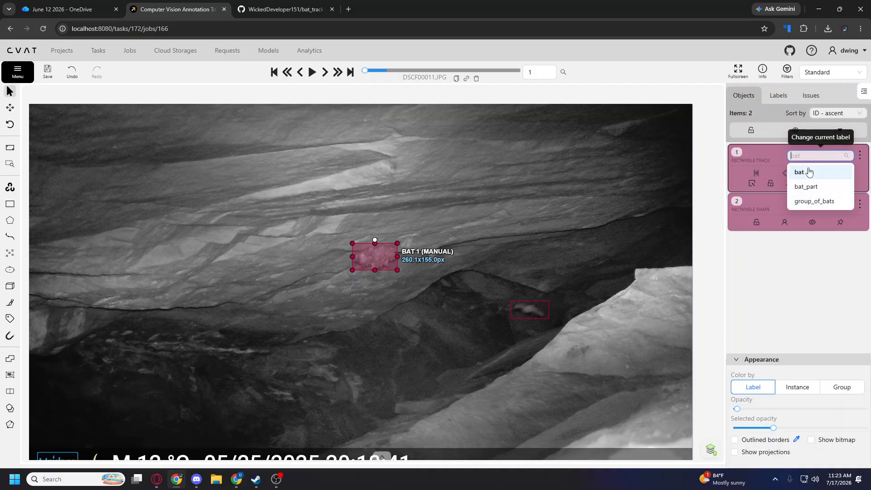
click(806, 182)
click(817, 155)
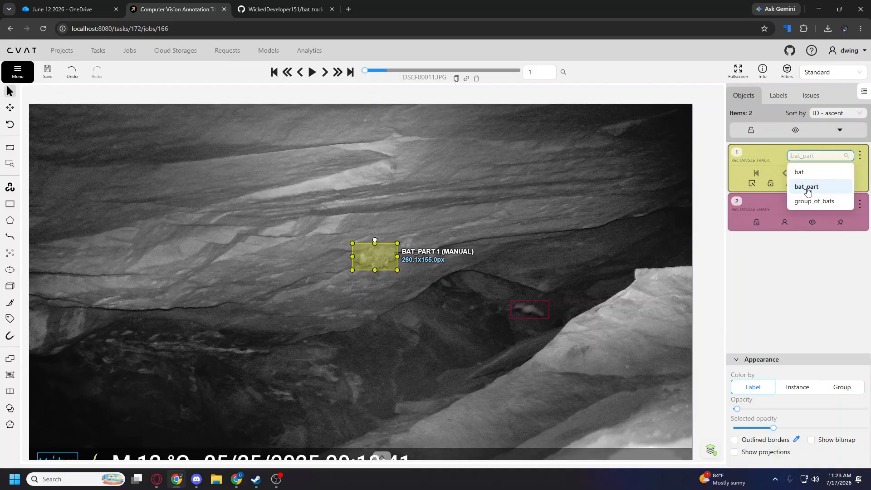
click(814, 196)
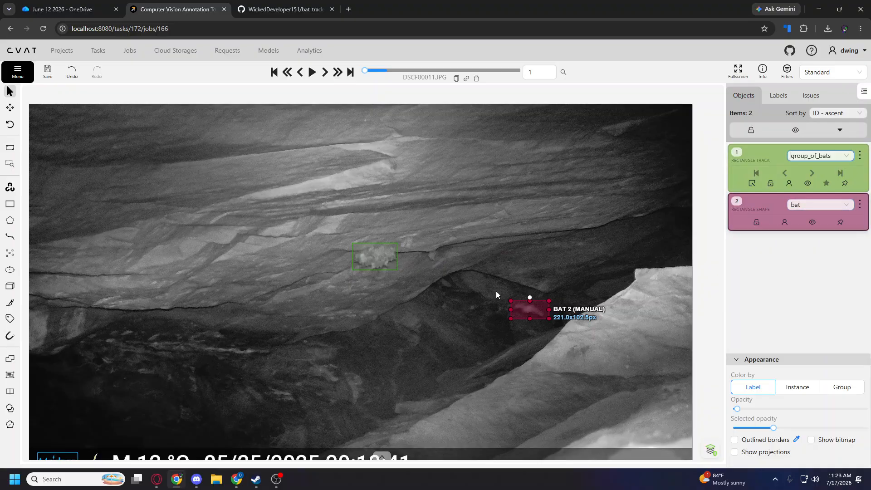
Draw a bat rectangle shape around the small single bat on the ledge to the right of the cluster.
scroll(456, 247, up, 2)
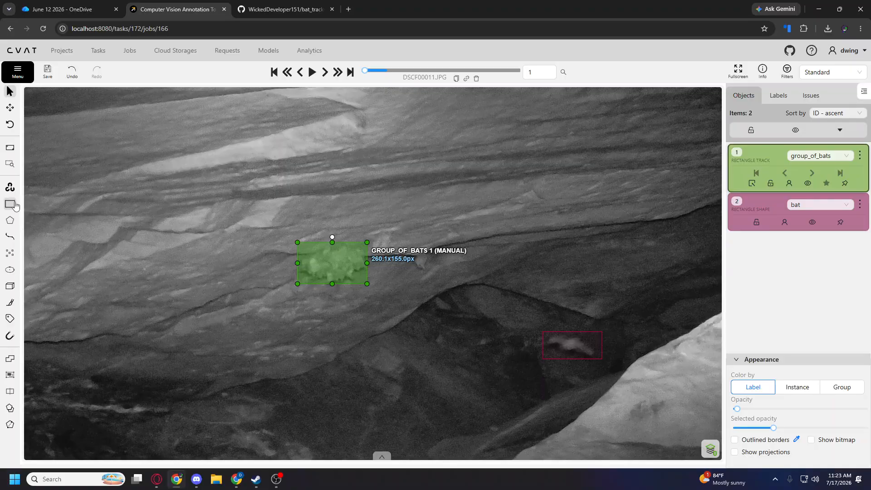
mouse_move(9, 204)
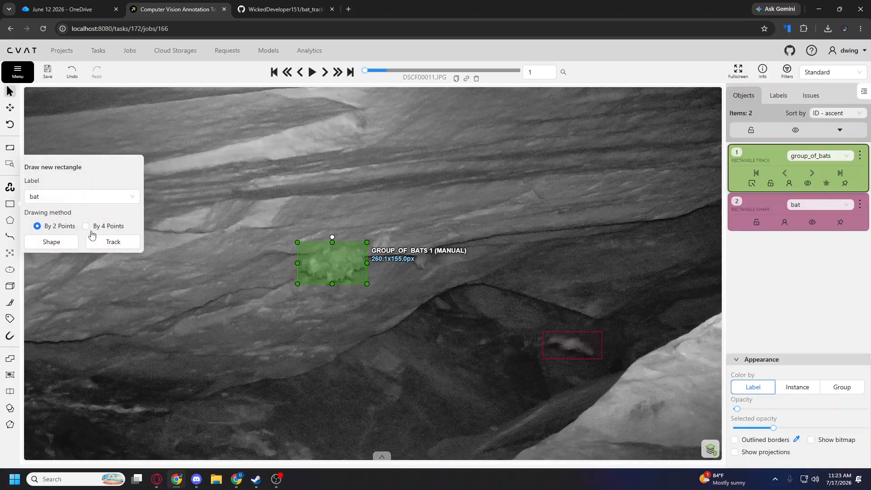
click(67, 245)
click(411, 250)
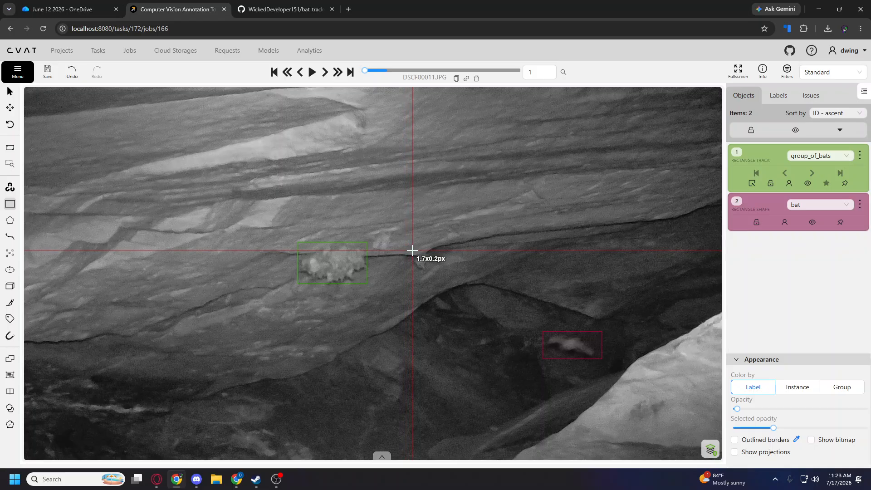
click(431, 271)
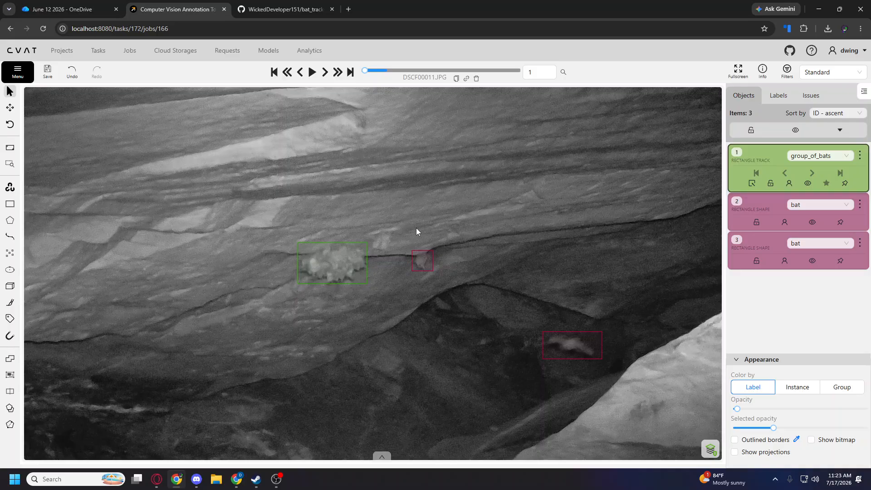
Step through the following frames and back to frame 1 to examine how the track and the shapes carry over.
key(f)
key(f)
key(f)
key(f)
key(f)
key(f)
key(f)
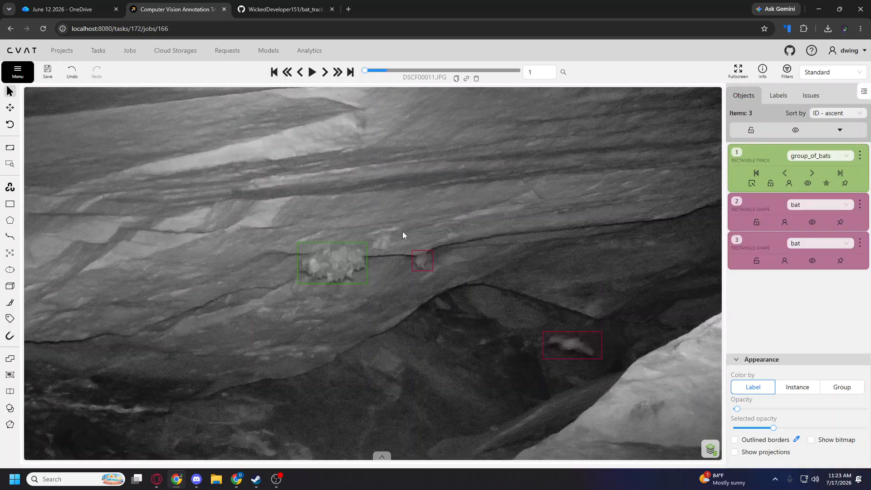
key(d)
key(d)
key(d)
key(d)
key(d)
key(d)
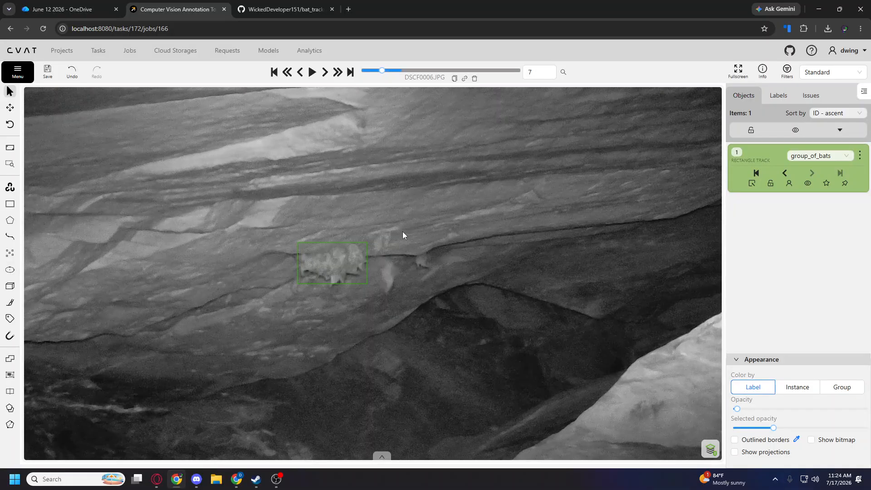
key(d)
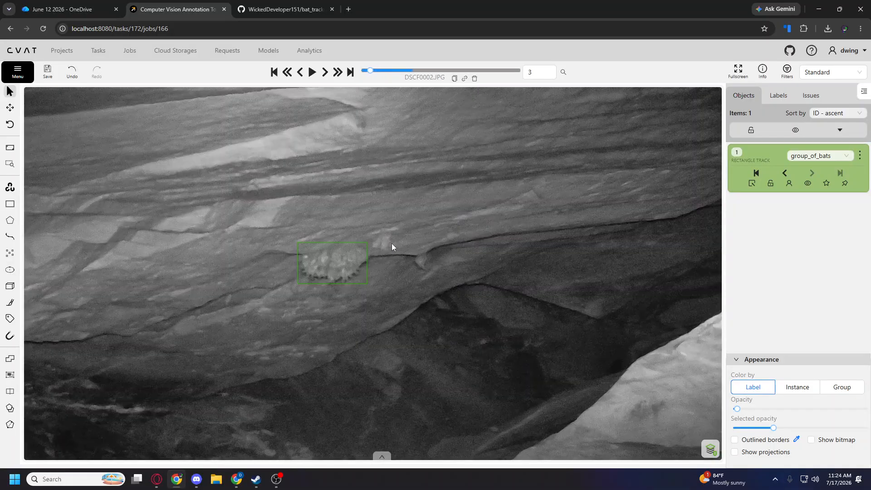
key(f)
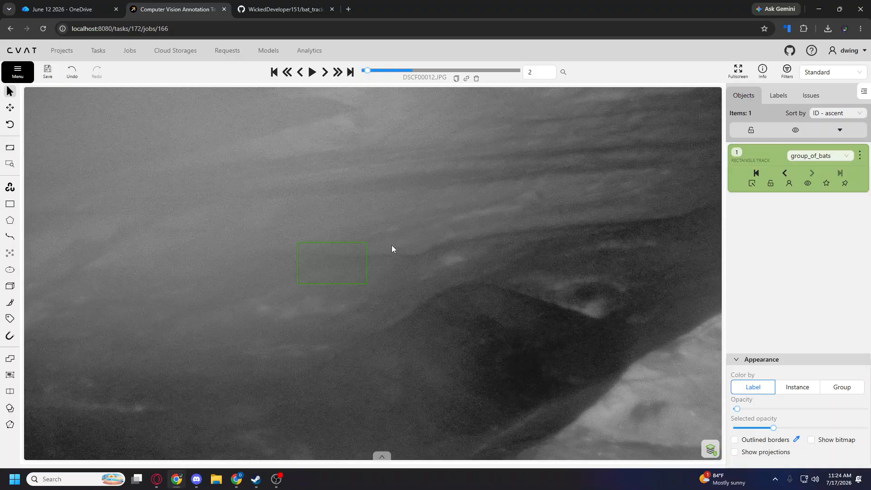
key(d)
key(f)
key(d)
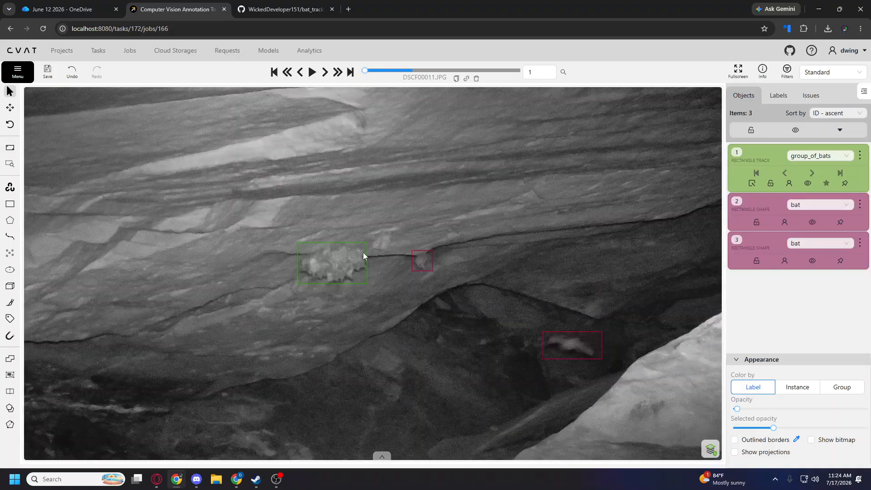
Draw a rectangle shape labelled group_of_bats around the small bats between the large cluster and the single bat.
mouse_move(10, 204)
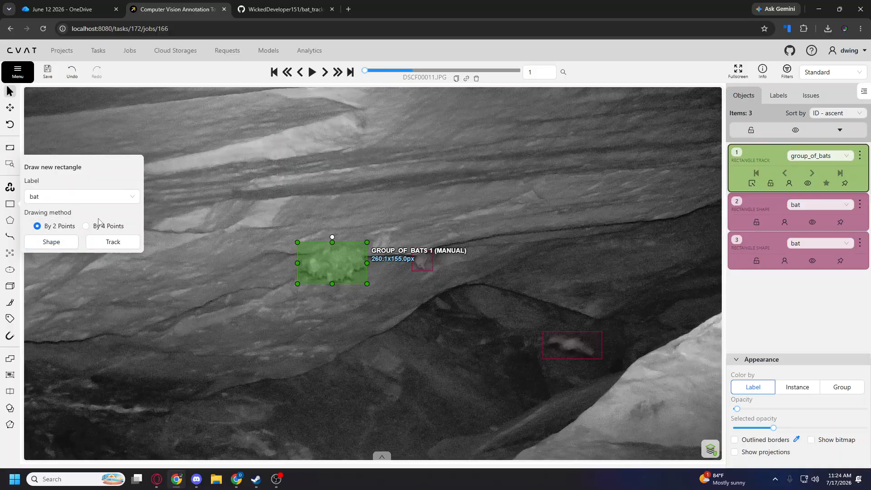
click(77, 196)
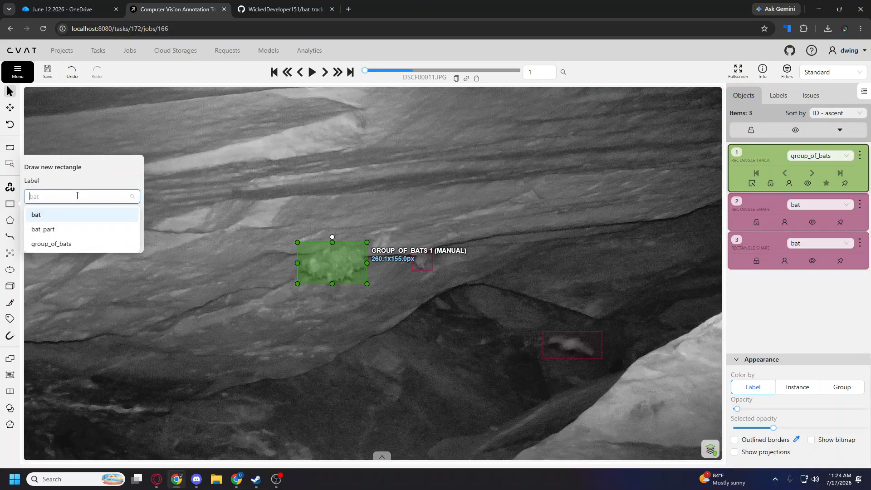
click(54, 243)
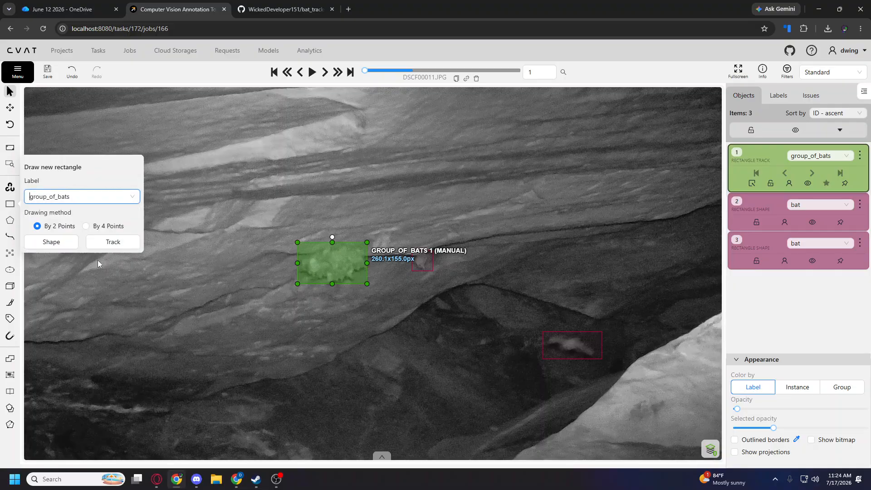
click(53, 244)
click(370, 230)
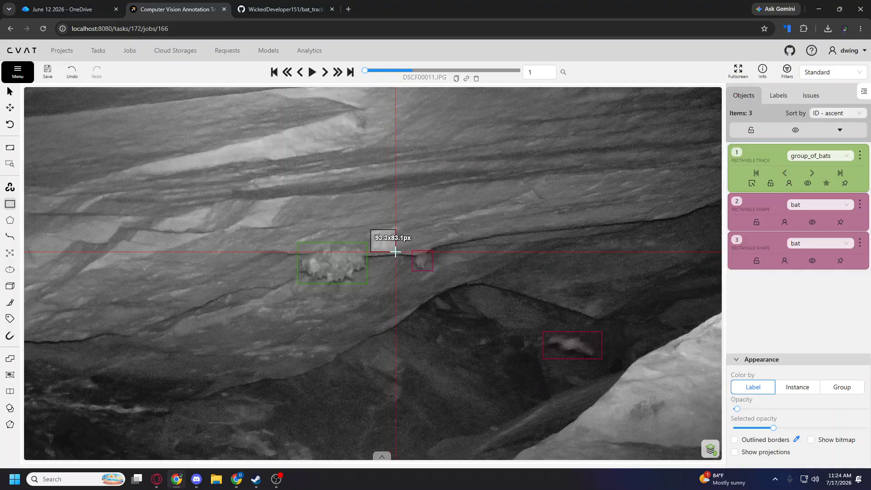
click(384, 268)
Switch on the outside property of the group_of_bats track on frame 2, check frame 3 and return to frame 2.
key(f)
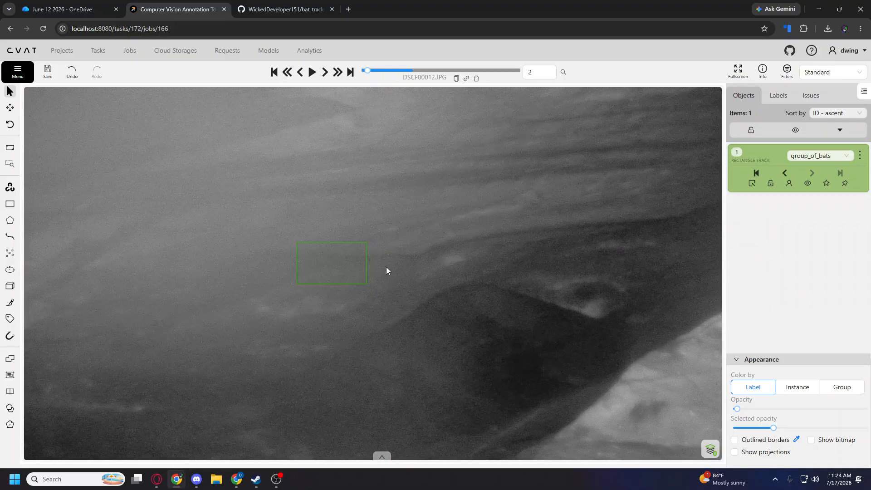
right_click(343, 270)
click(366, 309)
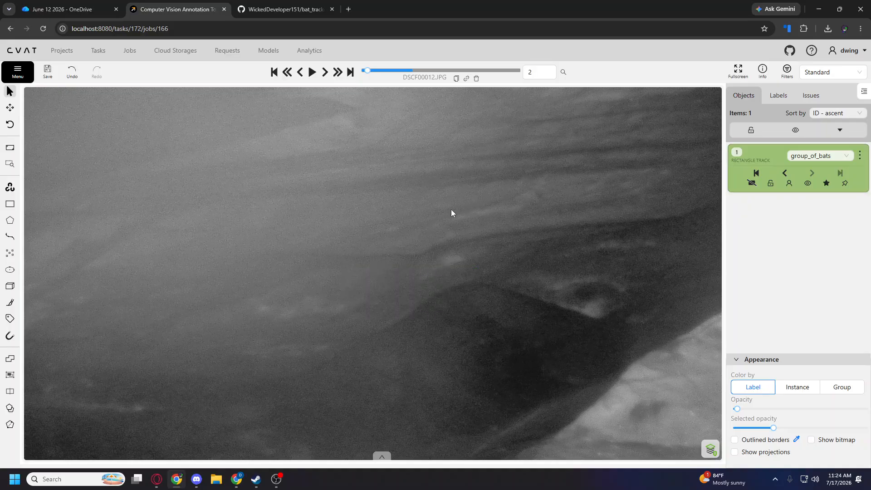
click(751, 183)
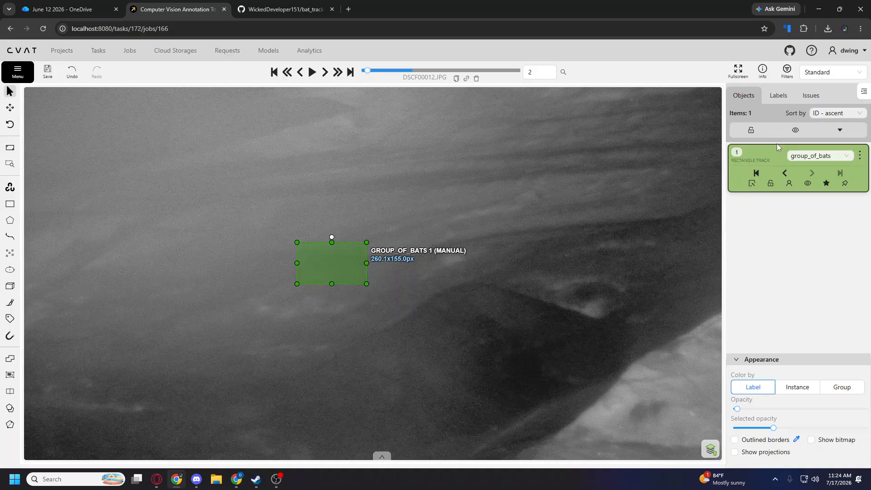
click(752, 184)
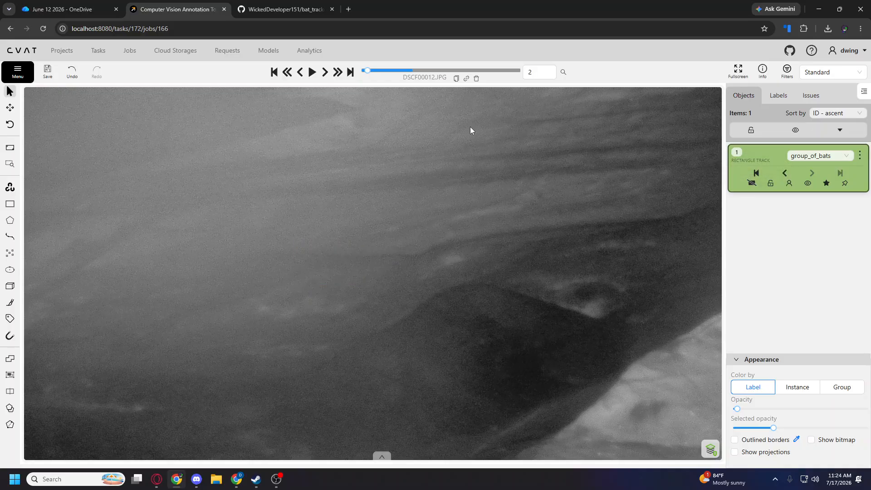
key(f)
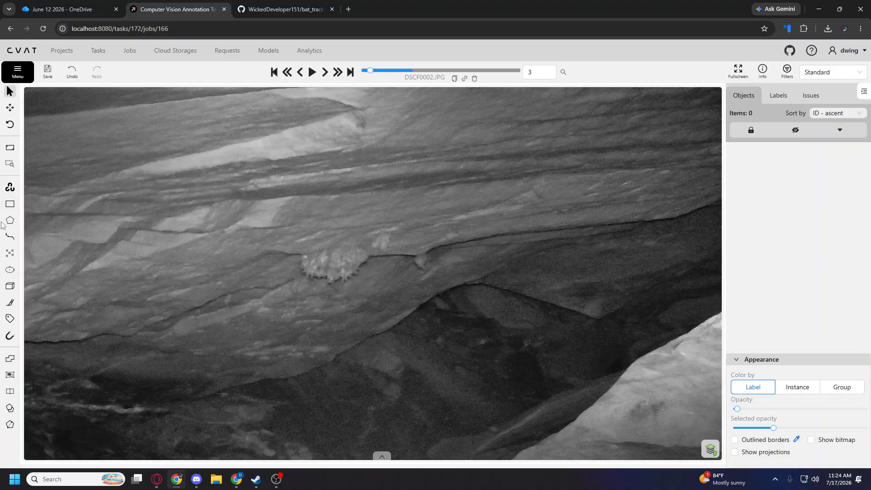
key(d)
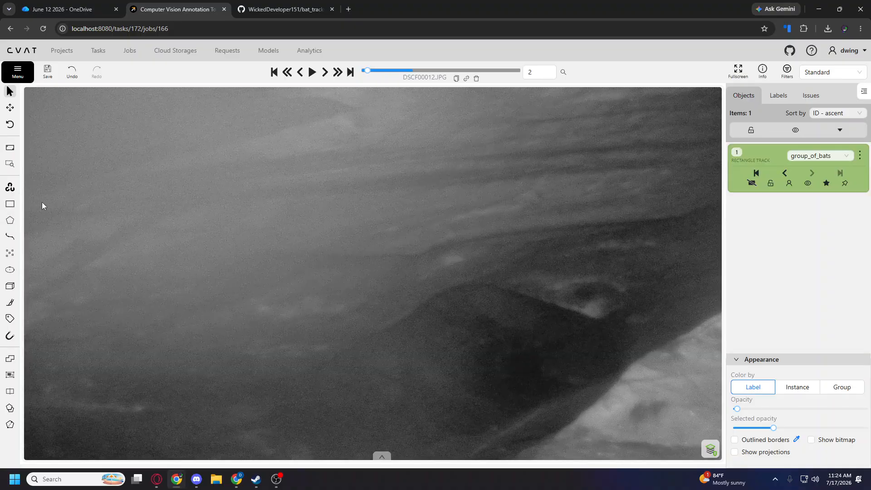
Alternate between frames 2 and 3 to examine where the group_of_bats track stops, finishing on frame 3.
key(f)
key(d)
key(f)
key(d)
key(f)
key(d)
key(f)
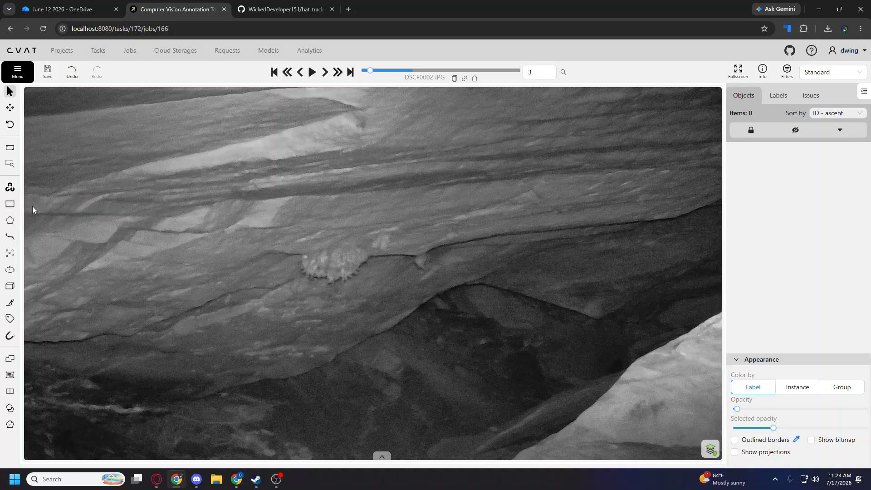
Draw a group_of_bats rectangle track of about 260 x 143 px around the large bat cluster on frame 3.
mouse_move(10, 204)
click(130, 247)
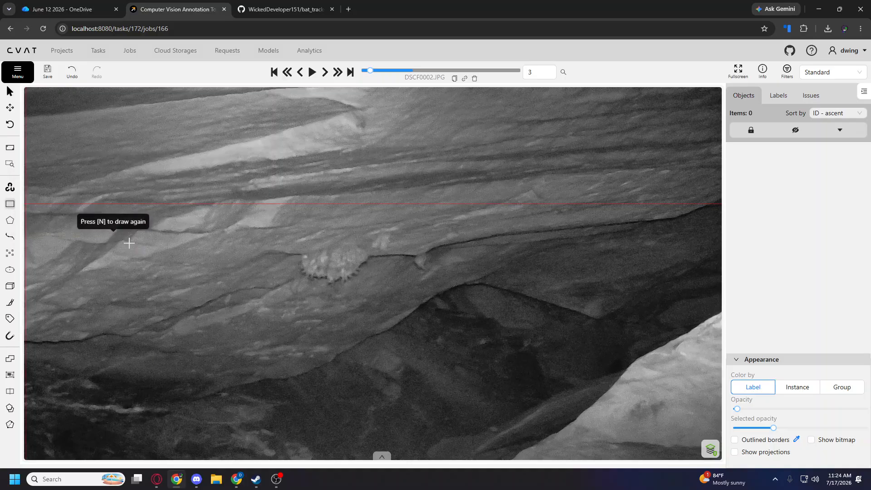
click(298, 244)
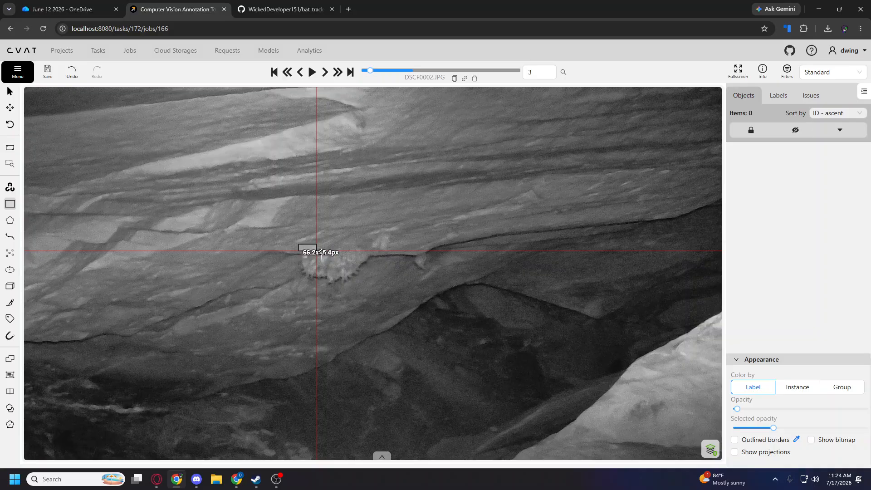
click(368, 282)
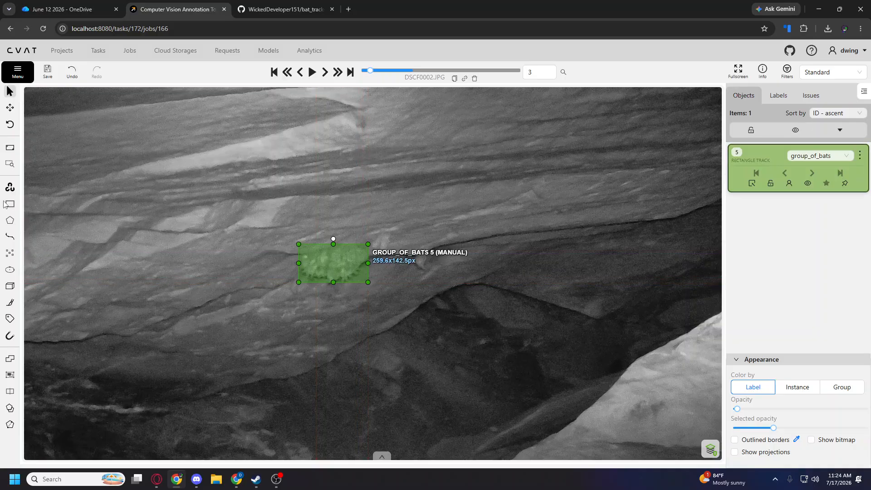
Draw a second group_of_bats rectangle track, about 92 x 105 px, around the small bats just right of the large cluster.
mouse_move(10, 205)
click(114, 241)
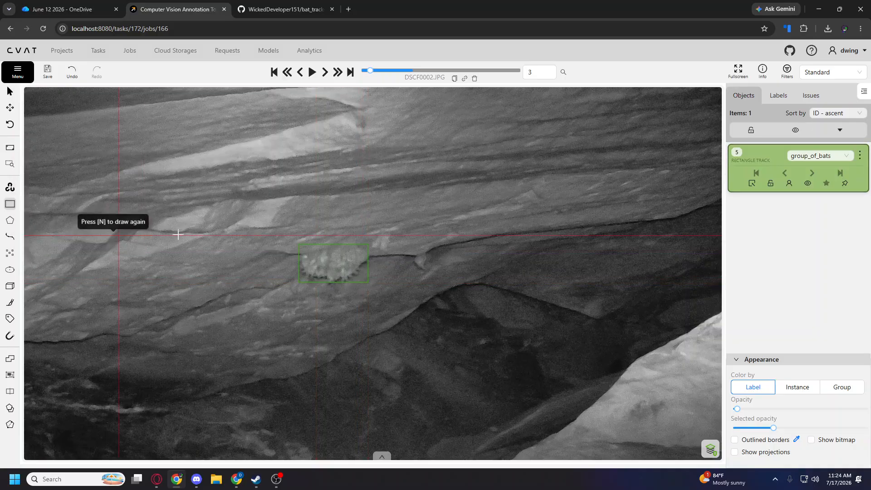
click(372, 224)
click(394, 253)
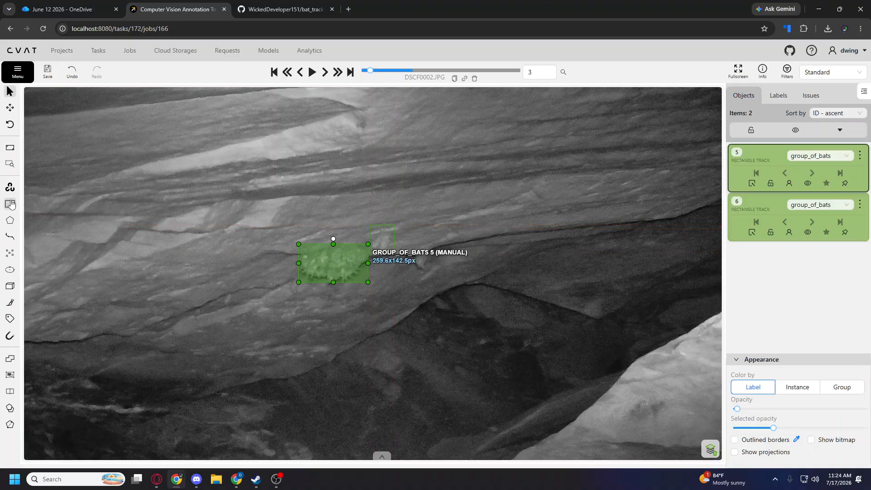
Draw a rectangle shape of about 75 x 97 px around the single bat on the ledge and label it bat.
mouse_move(15, 204)
click(51, 241)
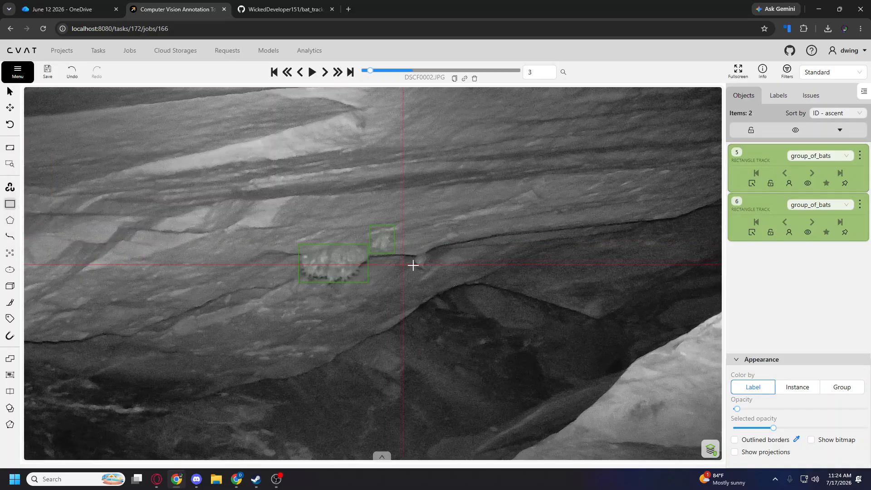
click(432, 272)
click(412, 245)
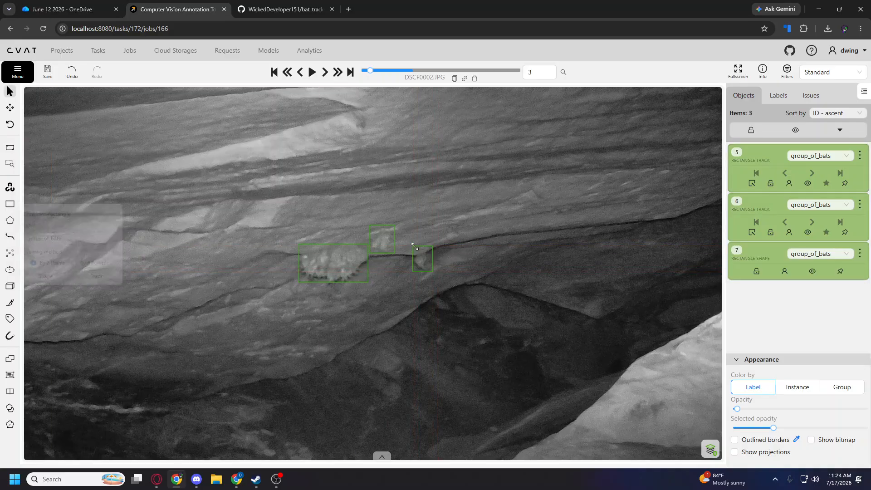
click(800, 254)
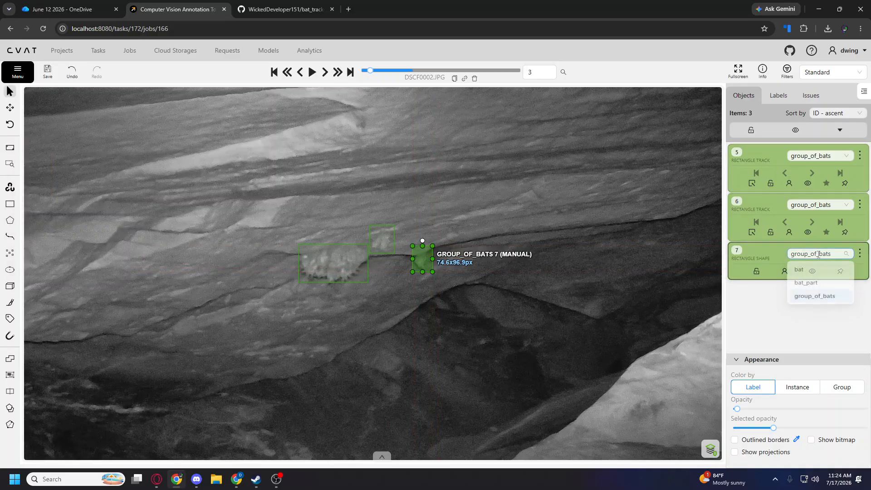
click(800, 272)
On frame 4, draw a bat rectangle track of about 73 x 87 px around the single bat on the ledge.
scroll(455, 203, down, 5)
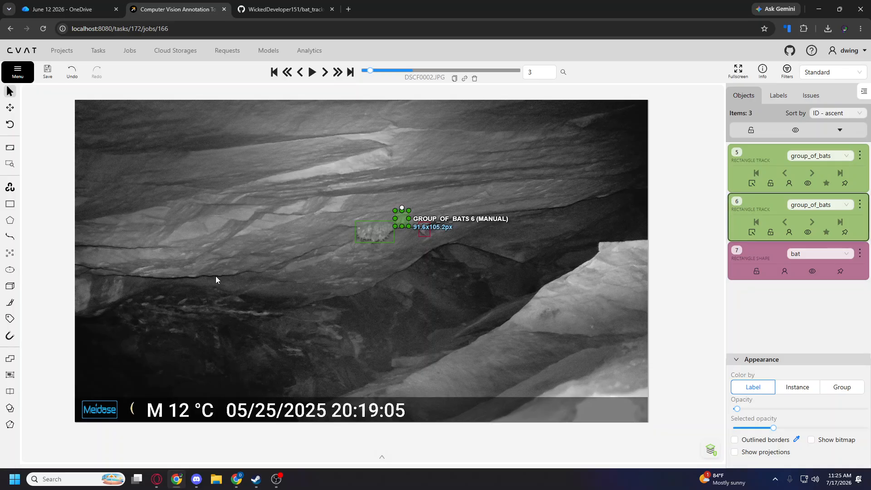
key(f)
scroll(458, 178, up, 2)
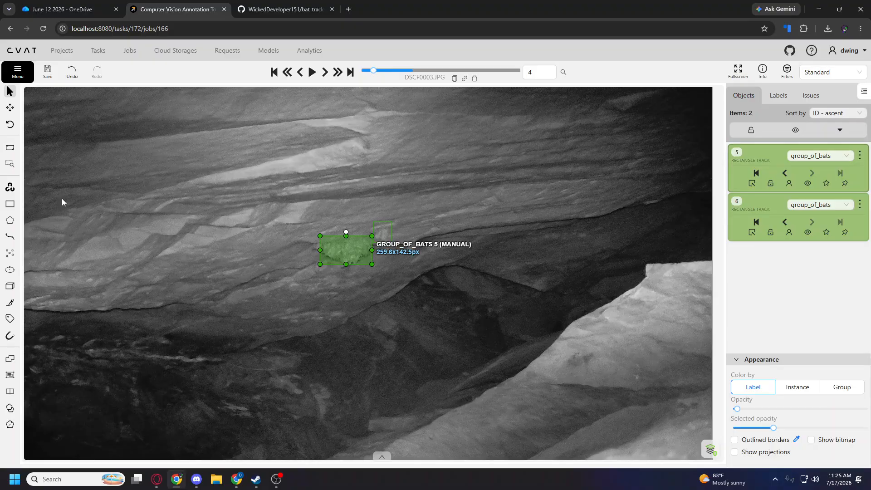
mouse_move(10, 204)
click(77, 197)
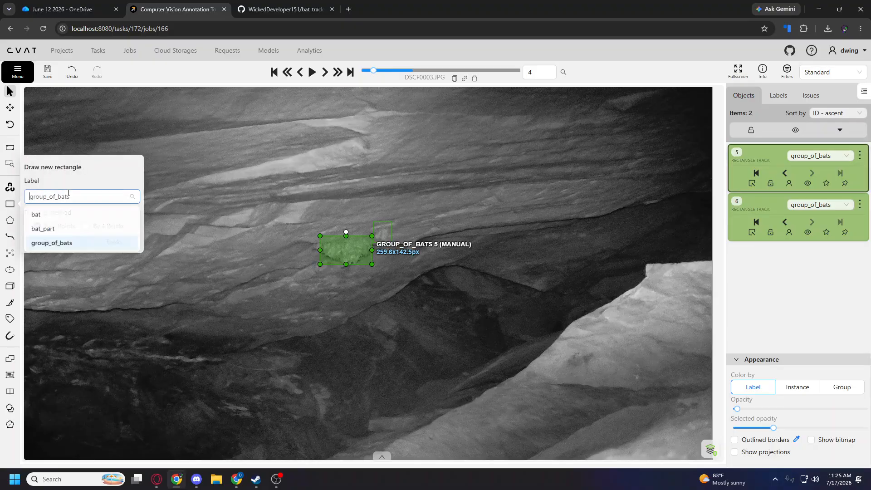
click(54, 214)
click(105, 241)
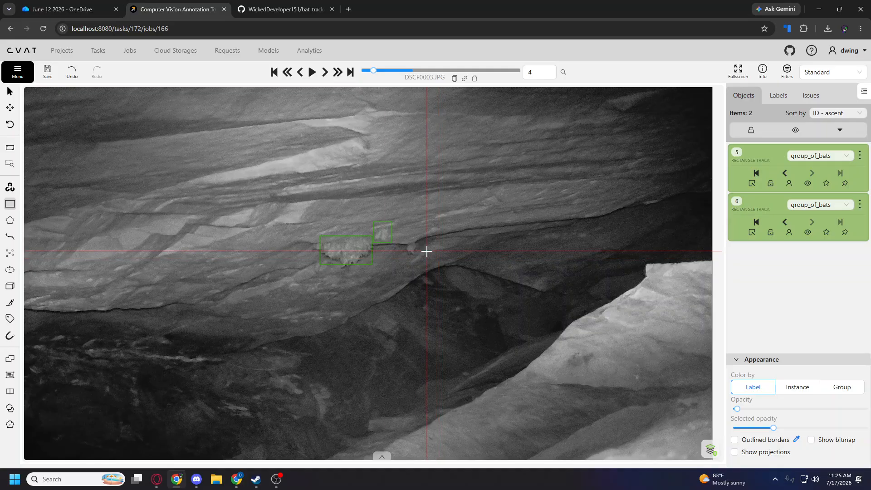
click(421, 255)
click(406, 239)
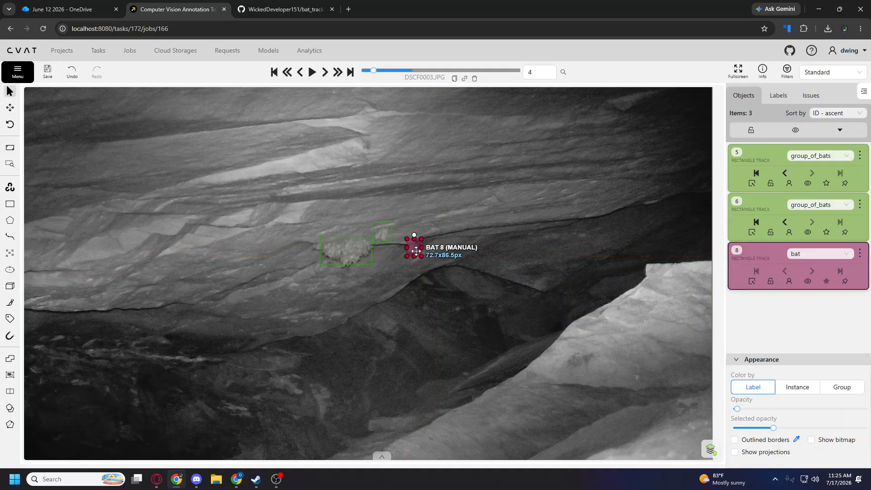
On frame 5, draw a bat rectangle shape of about 105 x 134 px around the bat hanging below the large cluster.
key(f)
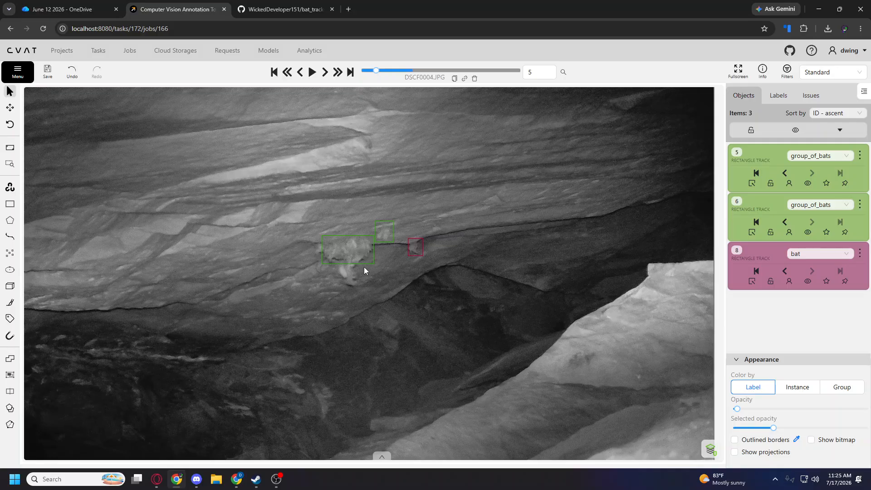
scroll(368, 266, up, 1)
scroll(359, 275, down, 2)
scroll(337, 277, up, 1)
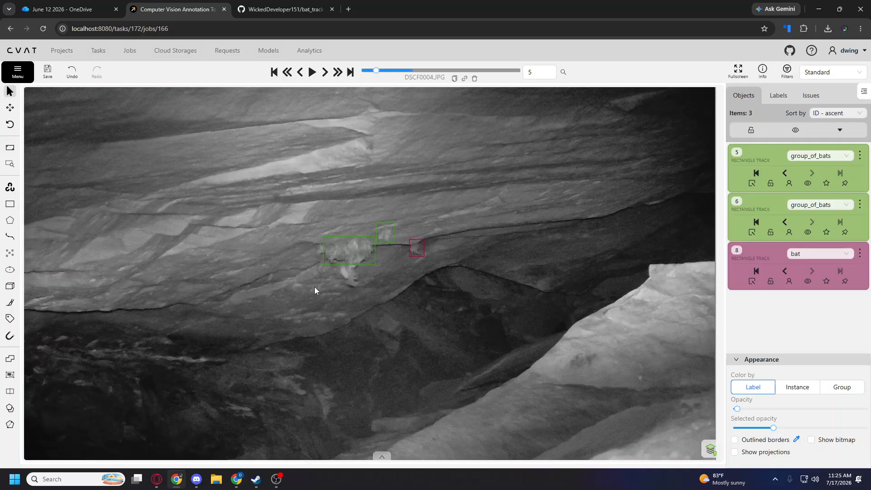
mouse_move(7, 207)
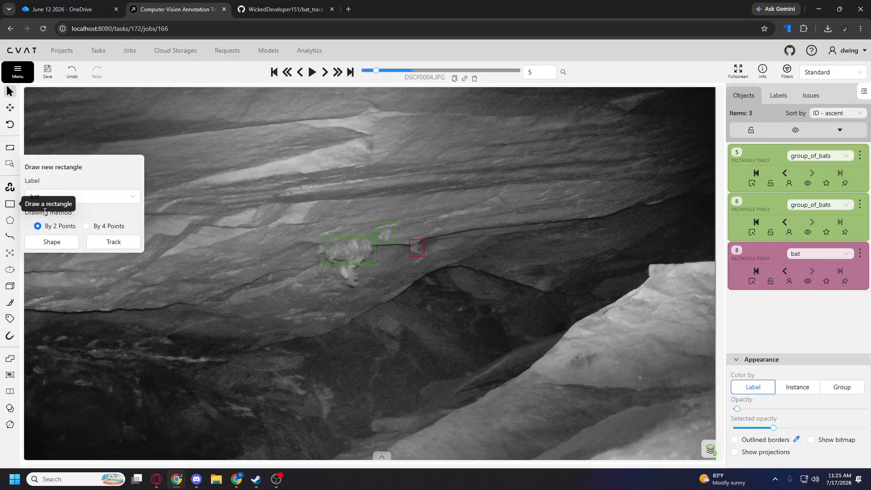
click(75, 195)
click(55, 214)
click(73, 244)
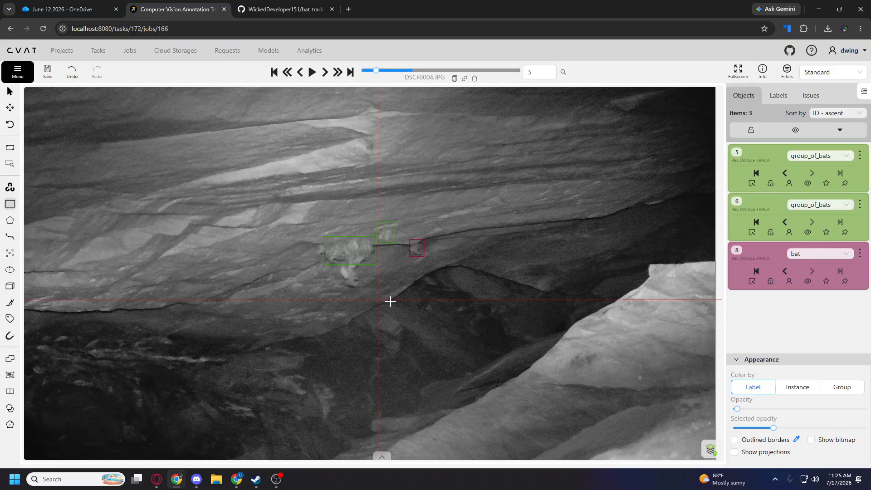
click(361, 288)
click(340, 262)
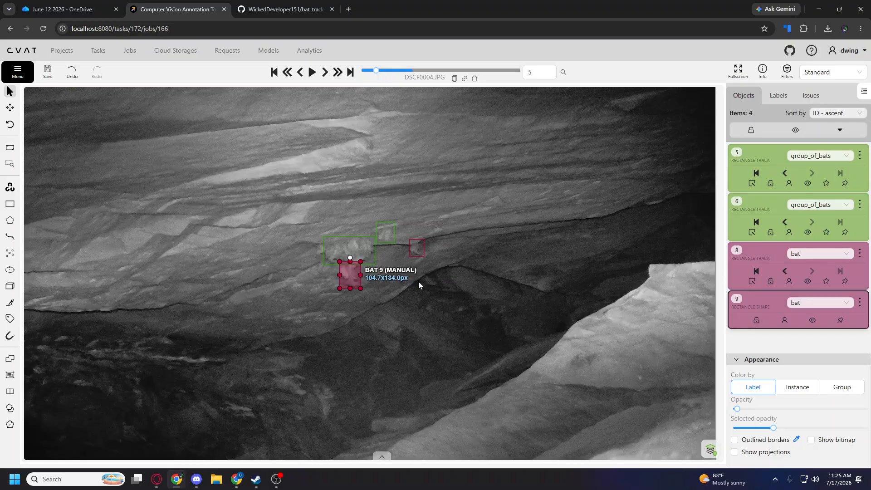
Compare frames 5 and 6, and draw a bat rectangle shape on frame 6 around the bat low in the image's left part.
key(f)
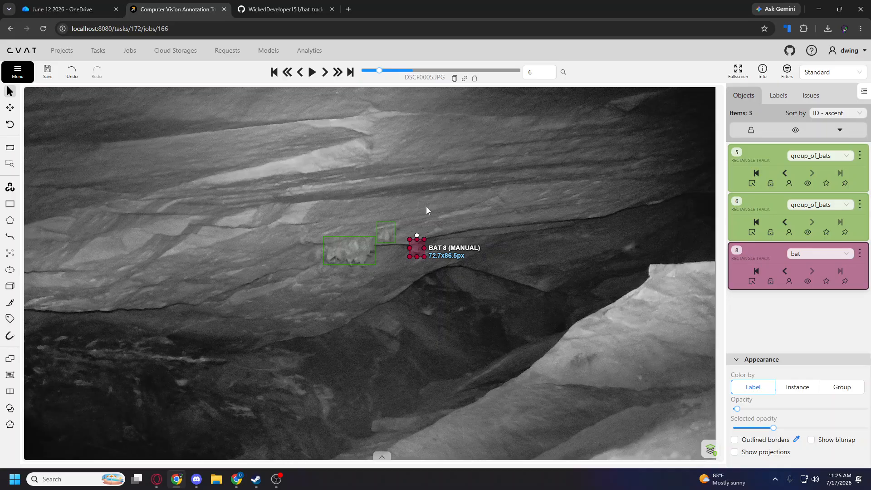
key(d)
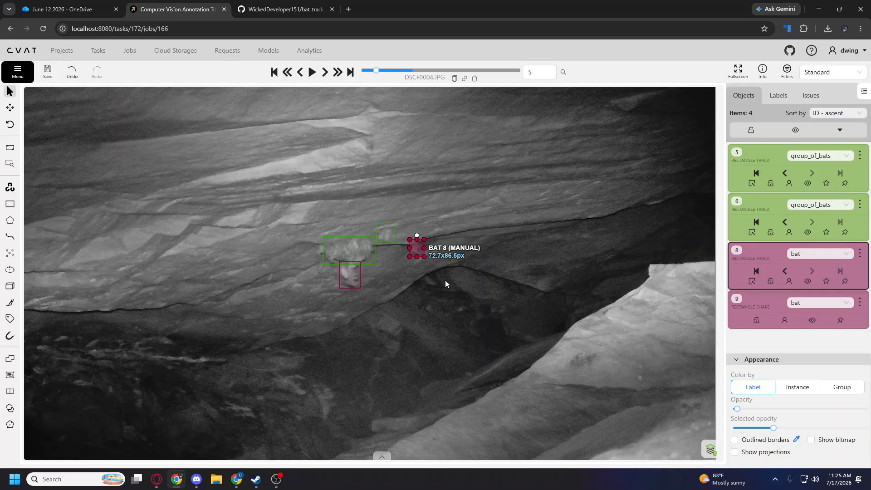
key(f)
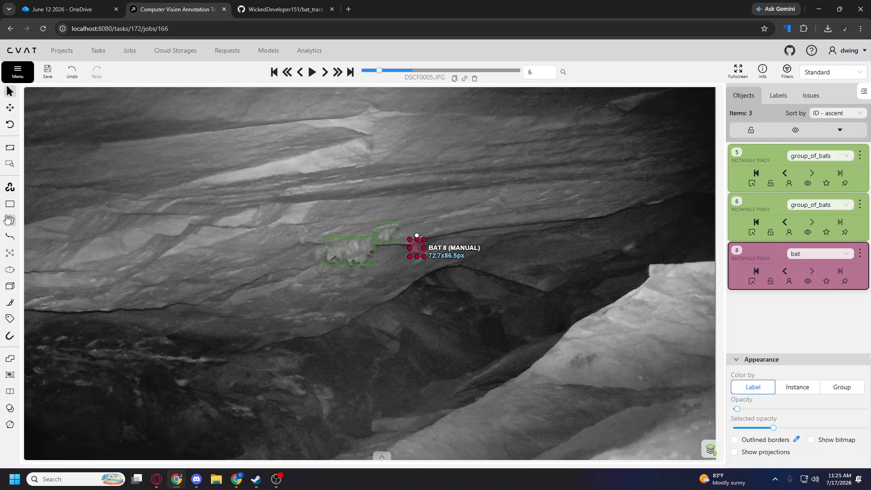
mouse_move(10, 204)
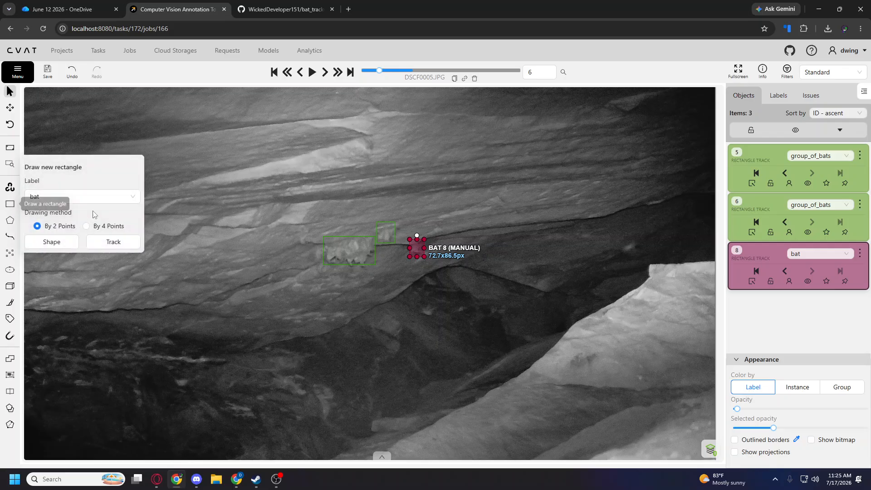
click(56, 247)
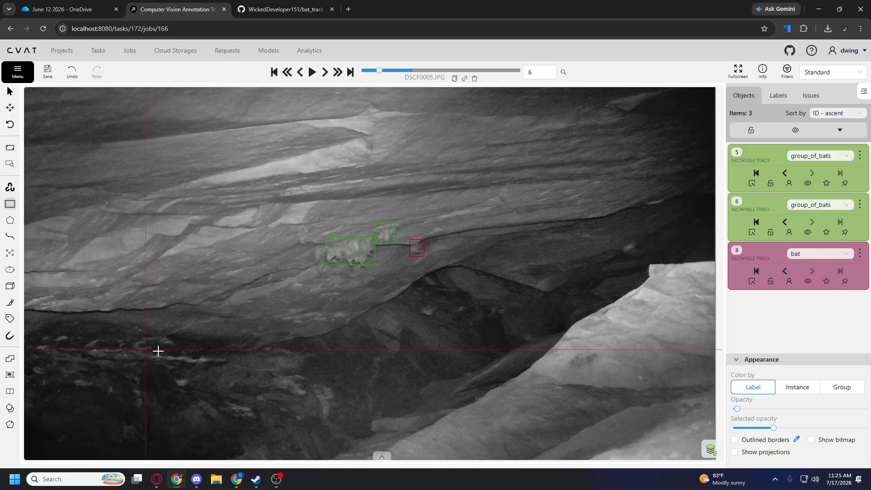
click(167, 376)
click(191, 388)
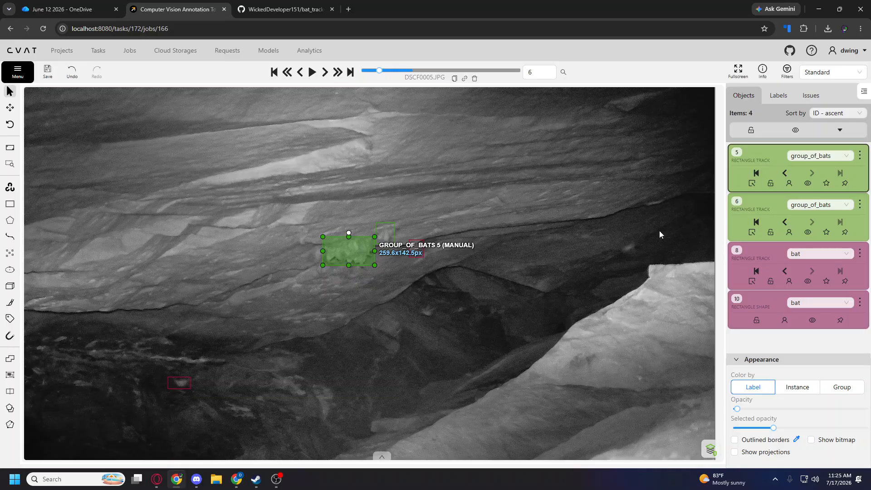
Draw another bat shape, about 98 x 95 px, around the faint bat above the bright rock at the image's right.
key(n)
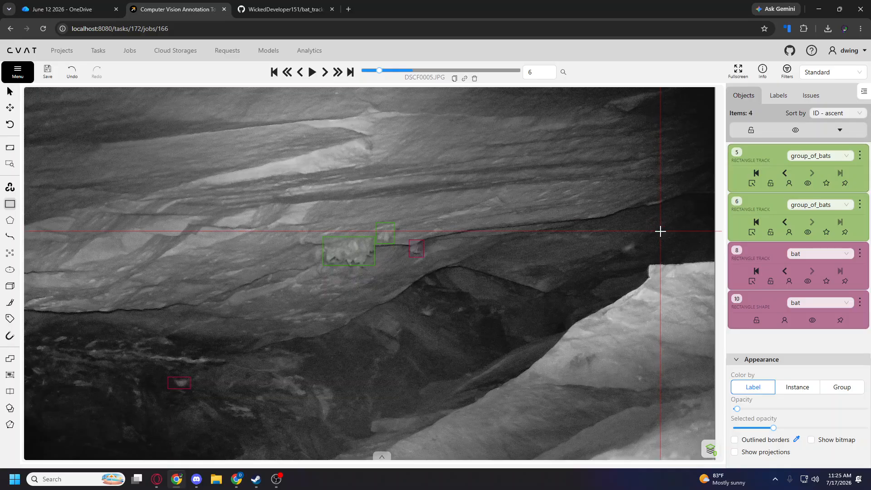
click(621, 238)
click(639, 256)
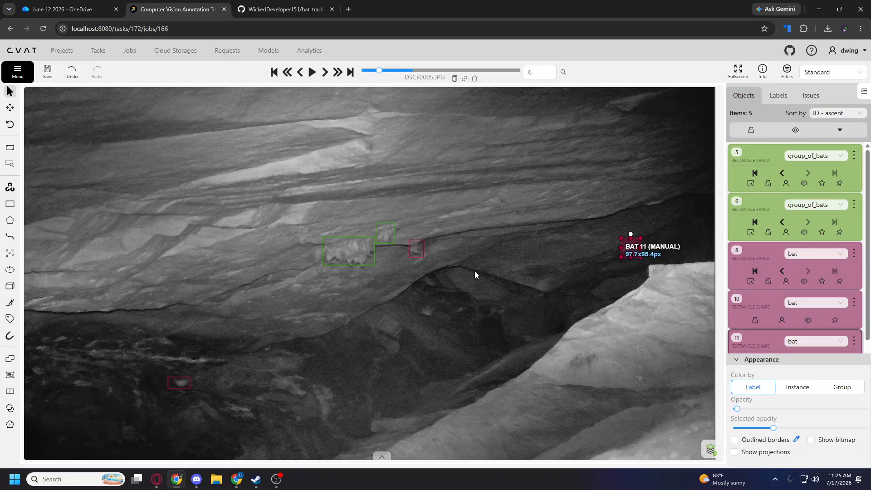
Draw a bat rectangle shape around the bat in the dark area below the ledge on frame 6.
key(n)
click(415, 302)
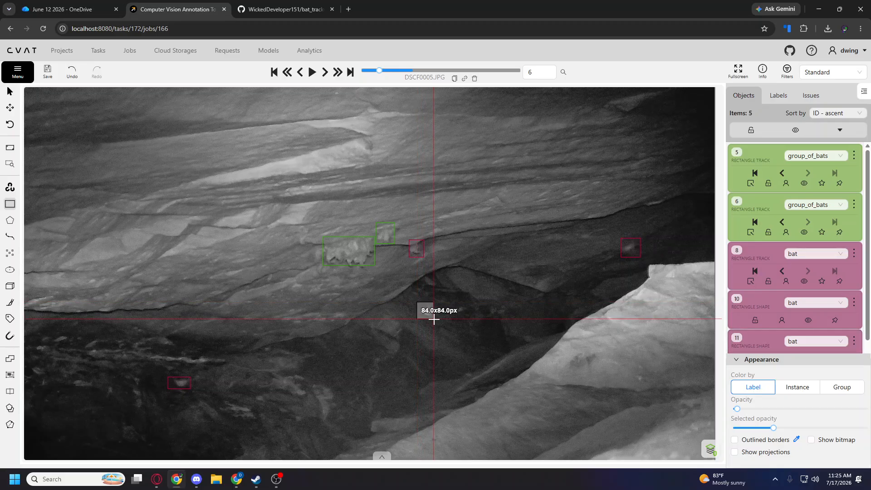
click(437, 320)
Compare frames 5 to 7, and draw a bat rectangle shape on frame 6 around the bat just left of the large cluster.
scroll(331, 302, up, 2)
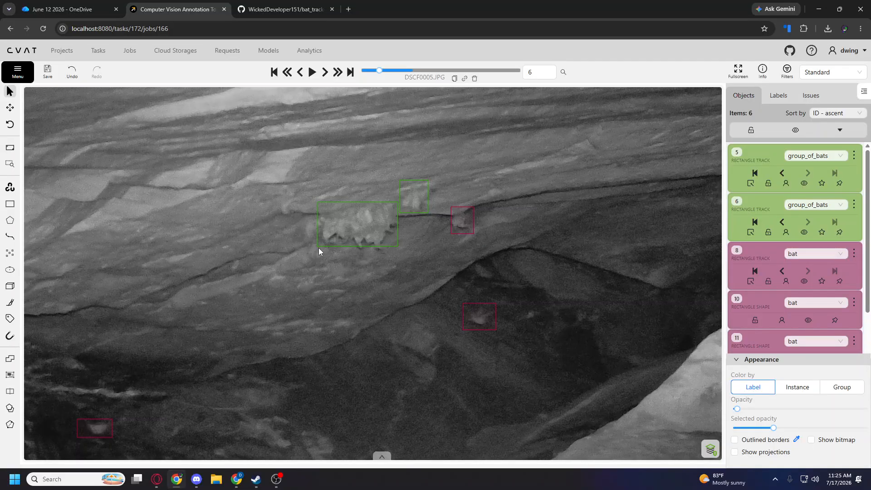
key(f)
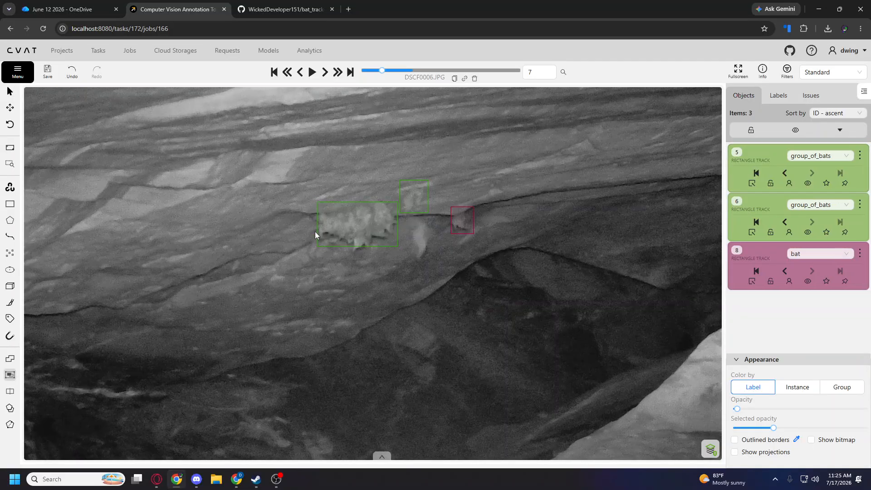
key(d)
key(d)
key(f)
key(f)
key(d)
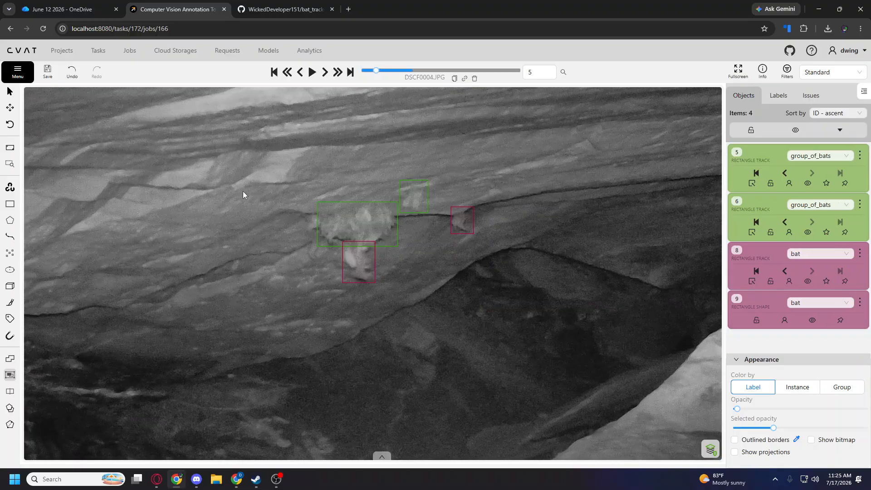
key(n)
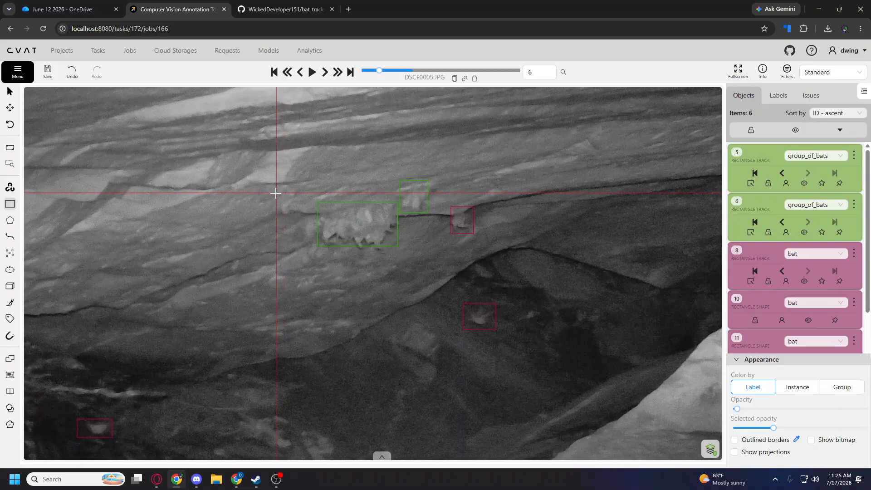
click(276, 193)
click(298, 218)
scroll(308, 286, down, 3)
scroll(307, 286, down, 1)
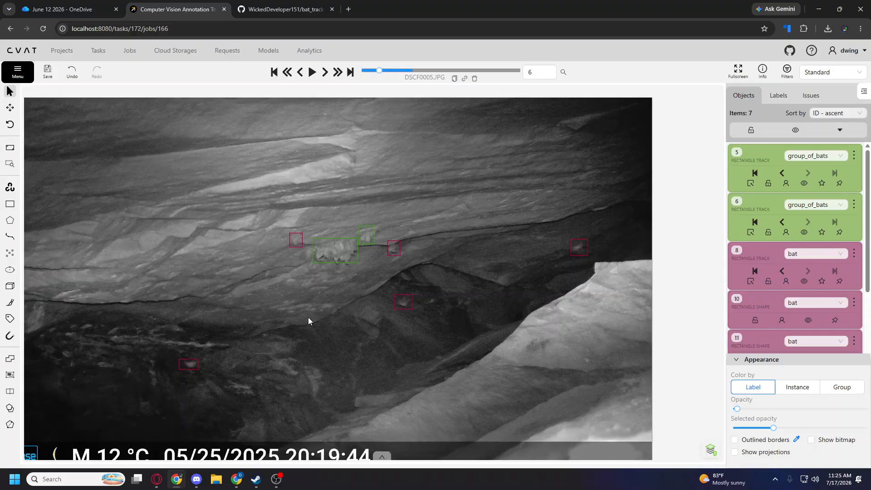
Compare frames 6 to 8, and draw a bat rectangle shape on frame 7 around the bat directly below the smaller group box.
key(f)
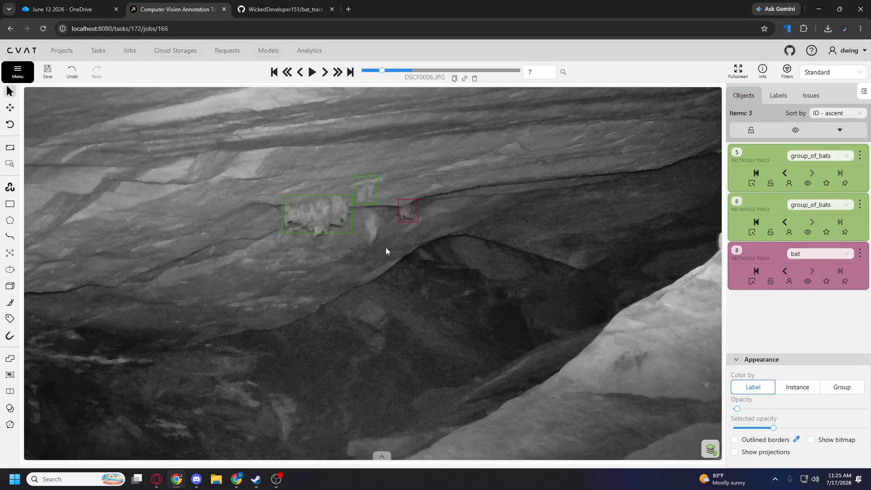
scroll(385, 251, down, 3)
key(f)
key(d)
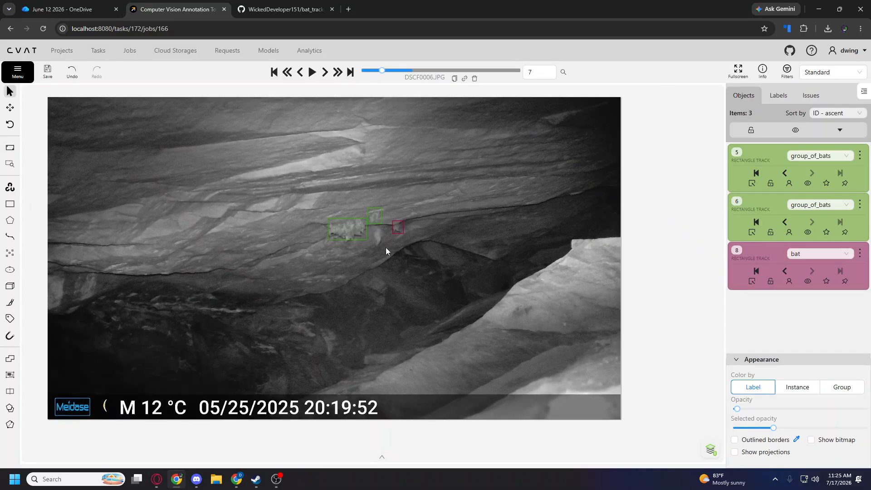
key(d)
key(f)
scroll(386, 249, up, 3)
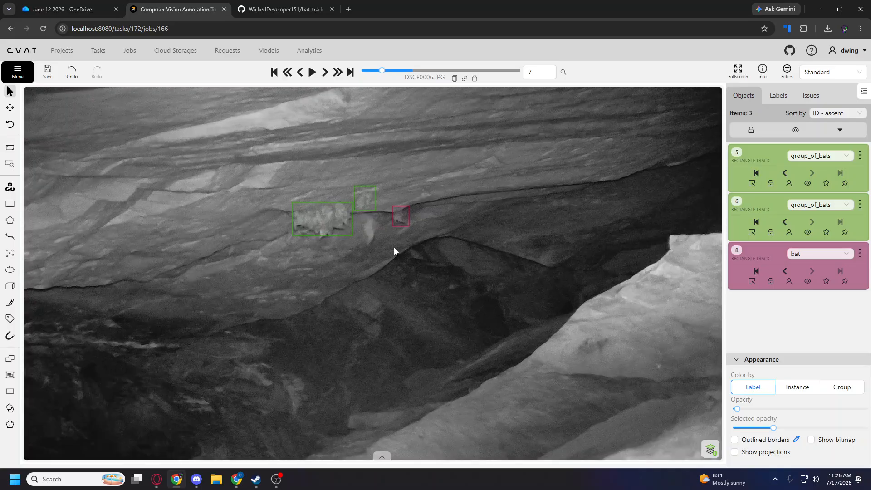
key(n)
drag(357, 212, 383, 252)
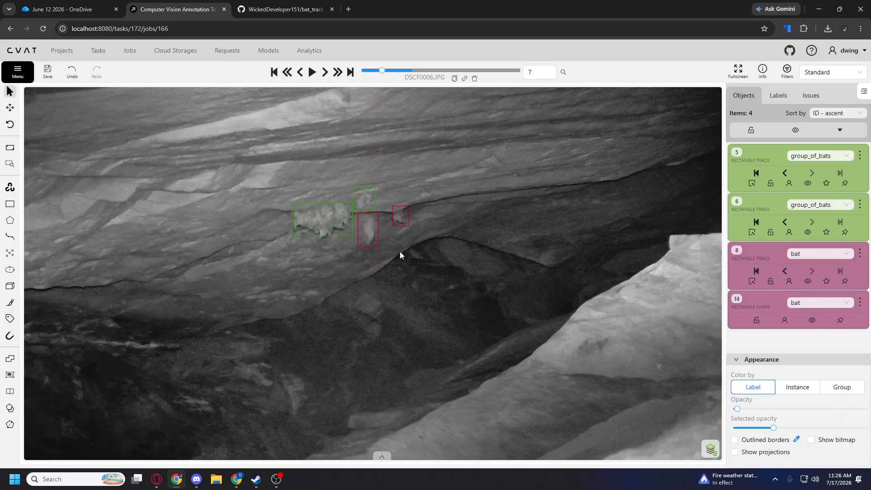
Draw a bat rectangle shape on frame 8 around the slanted bat below the ledge line, right of the large cluster.
key(f)
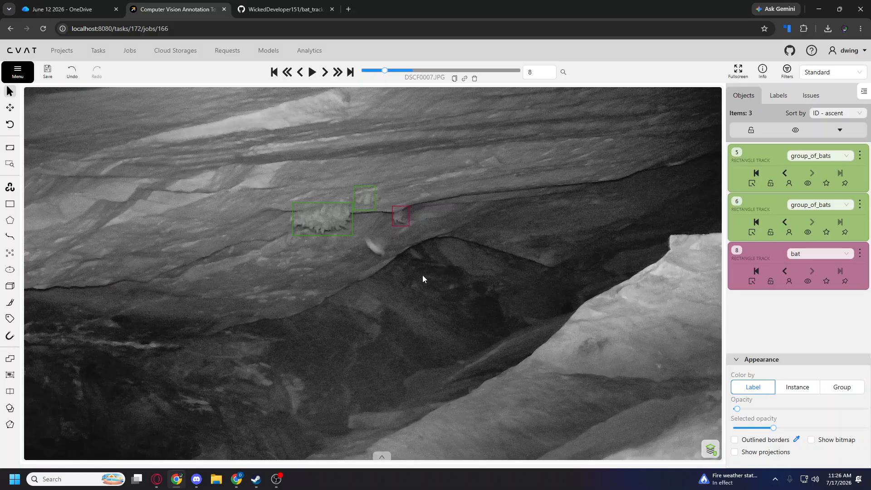
key(n)
drag(360, 231, 388, 258)
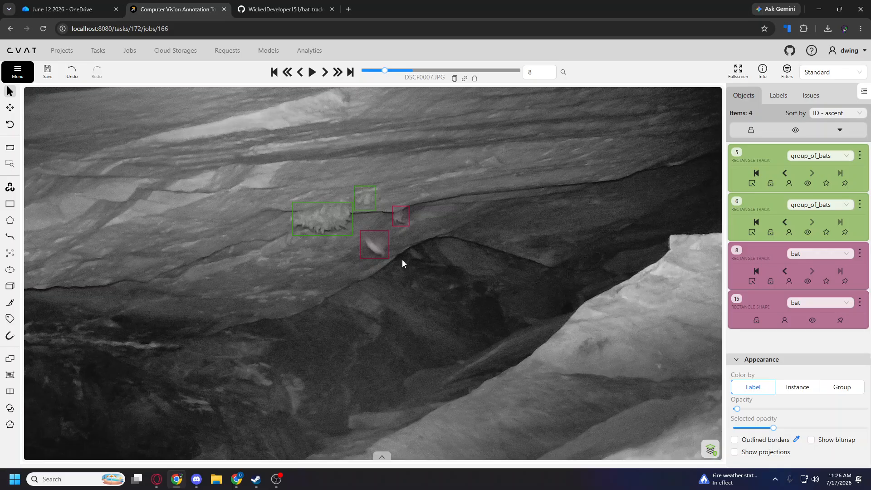
Review frames 9 back to 6, and switch the smaller group_of_bats track to outside on frame 7.
key(f)
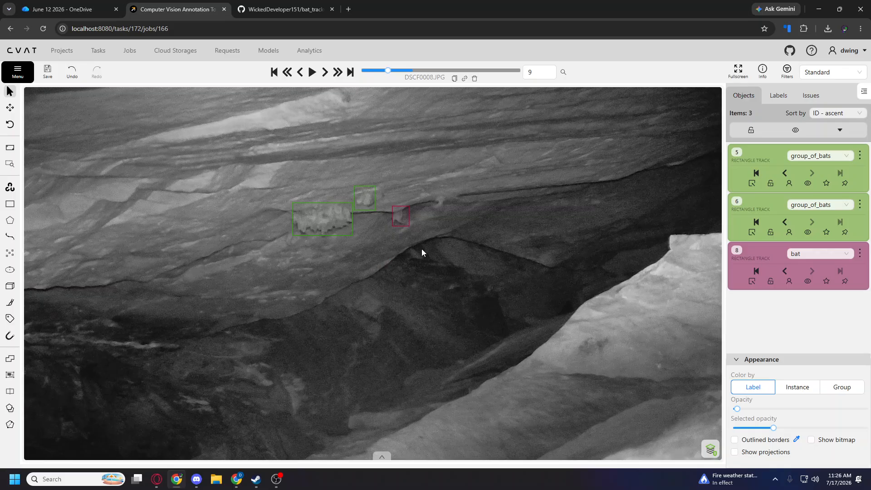
key(d)
key(d)
key(d)
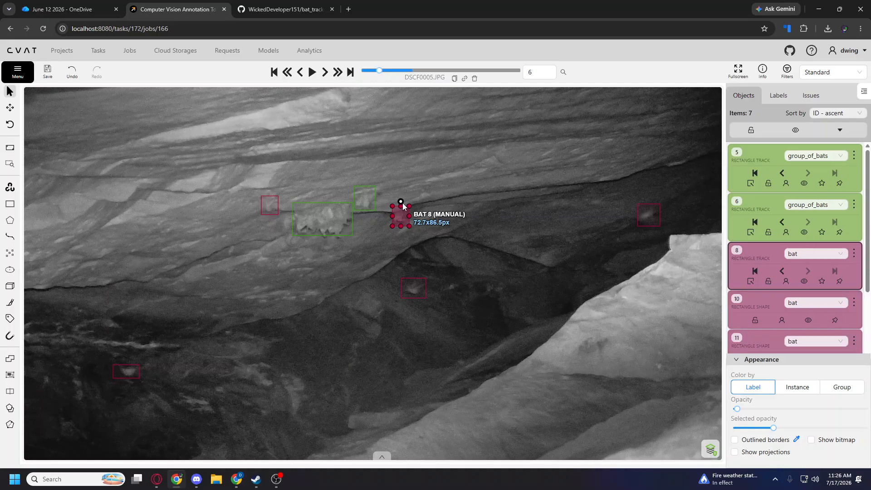
key(f)
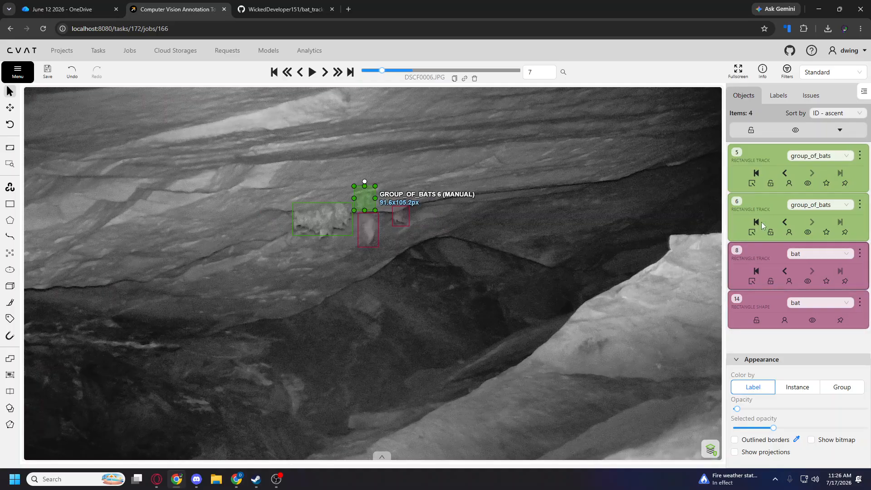
click(751, 233)
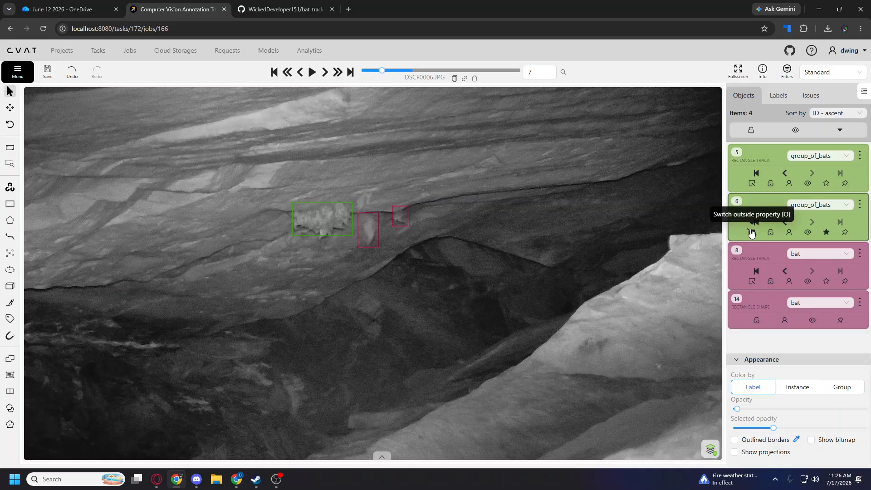
Draw a bat rectangle track on frame 7 around the former smaller group's spot, and check it on the following frames.
mouse_move(10, 204)
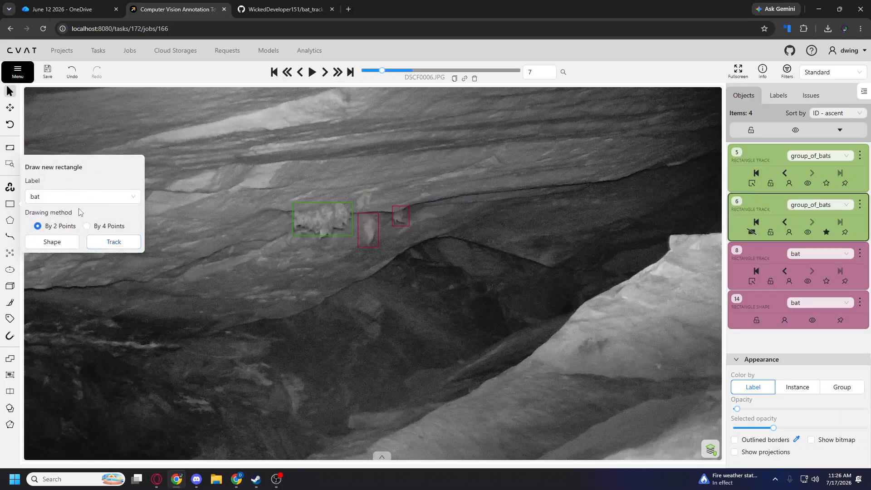
click(109, 242)
drag(352, 185, 378, 212)
key(f)
key(f)
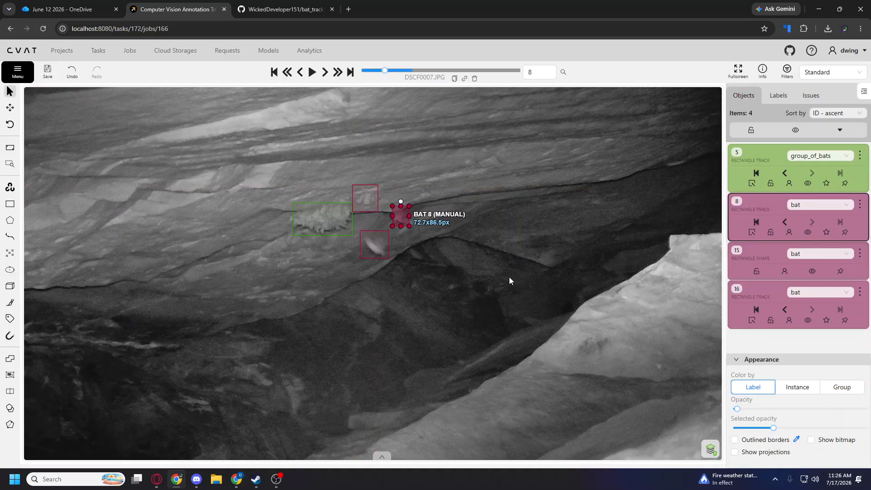
click(518, 252)
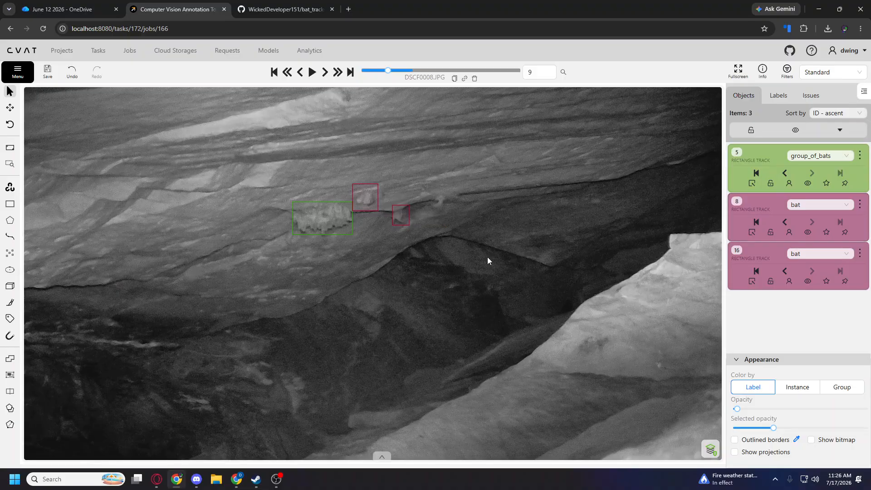
Draw a bat rectangle shape on frame 9 around the bat on the ledge line, right of the two tracked bats.
mouse_move(7, 206)
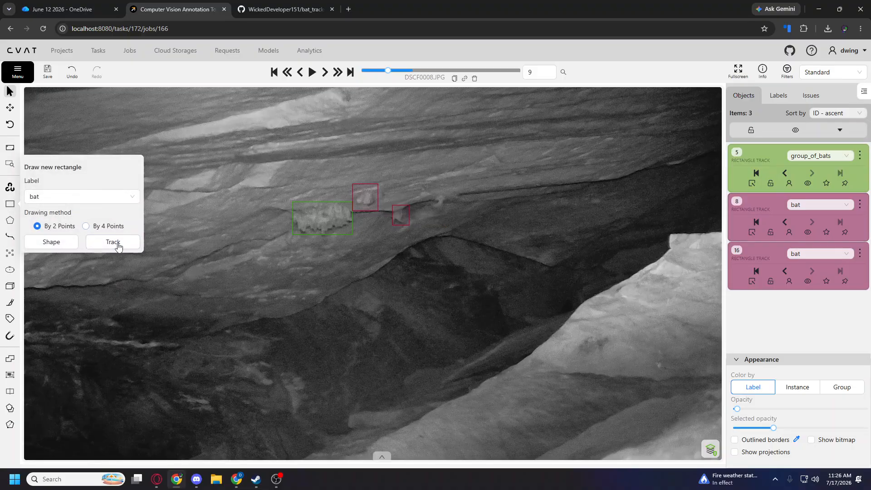
click(54, 241)
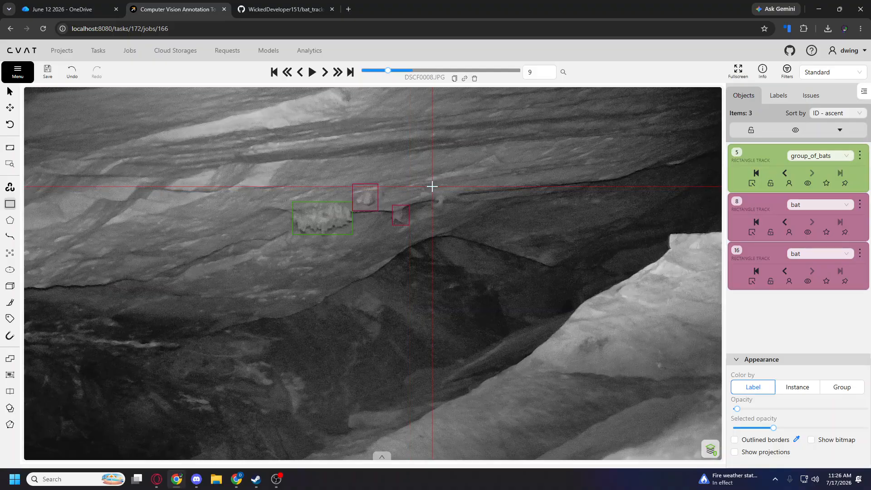
click(432, 187)
click(450, 213)
Draw a bat rectangle shape on frame 10 around the bat in the dark hollow below the ledge.
scroll(434, 239, down, 2)
key(f)
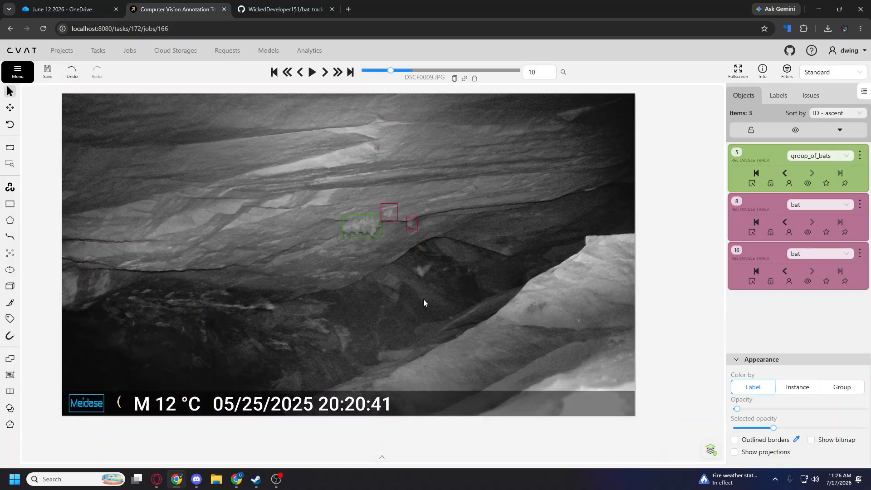
scroll(423, 298, up, 1)
key(n)
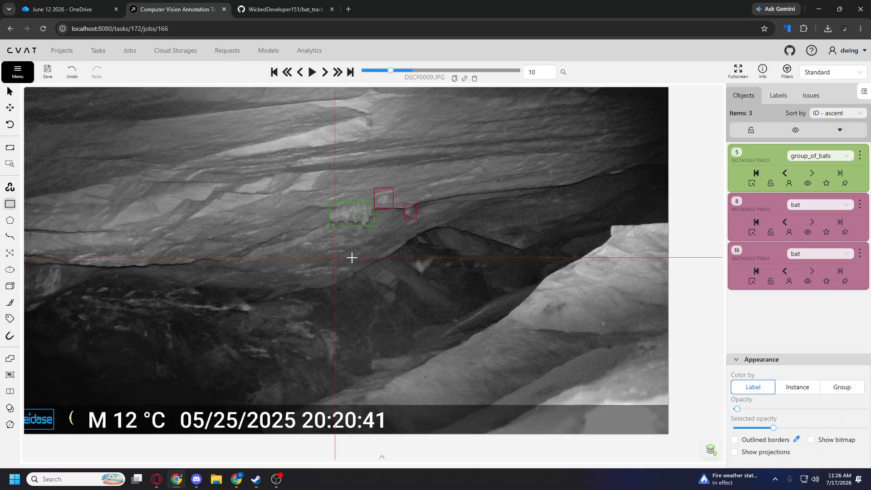
click(407, 252)
click(438, 276)
Draw a second bat shape on frame 10 around the small bat by the pale streaks in the image's lower-left dark area.
key(n)
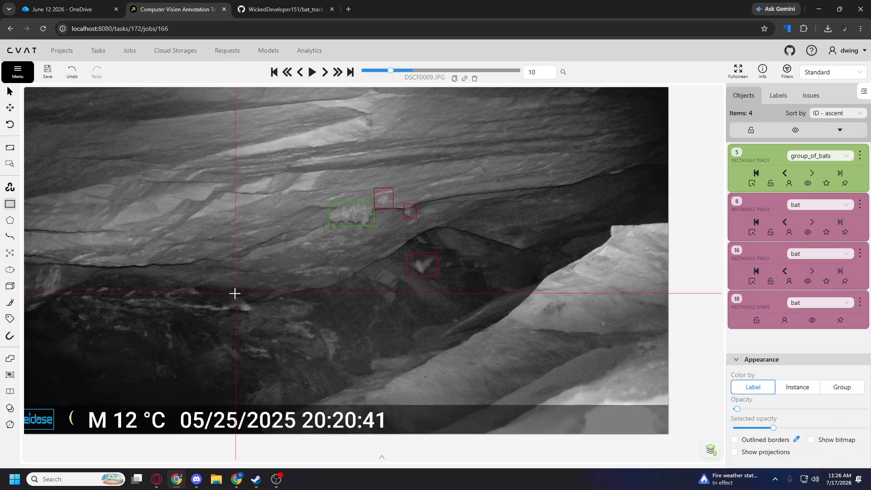
click(236, 297)
click(259, 313)
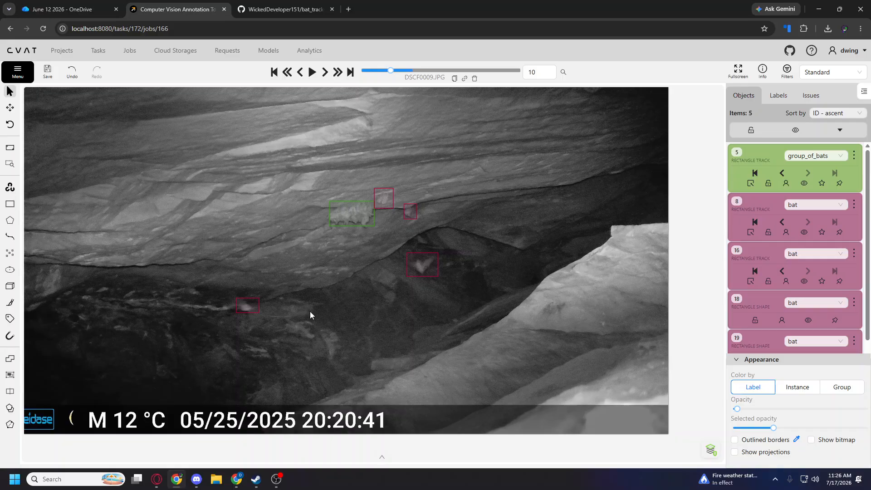
Draw a bat rectangle shape on frame 11 around the blurred bat in the dark area below and left of the large cluster.
key(f)
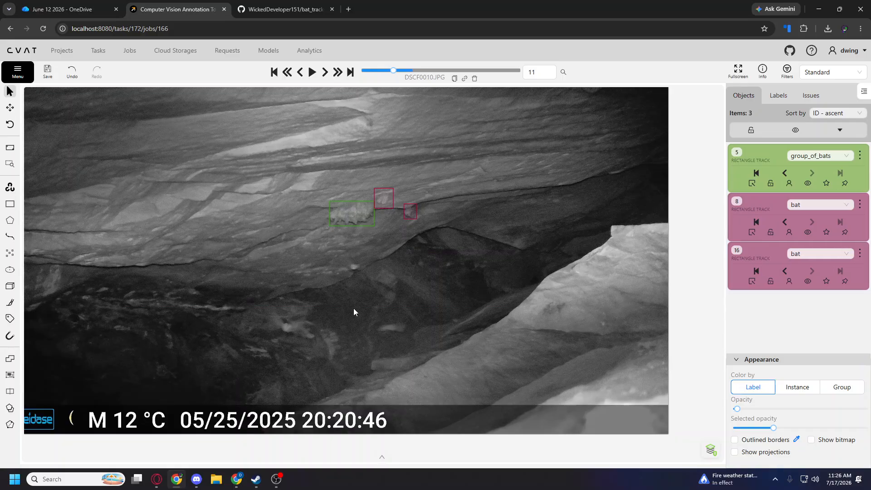
key(n)
click(264, 306)
click(308, 337)
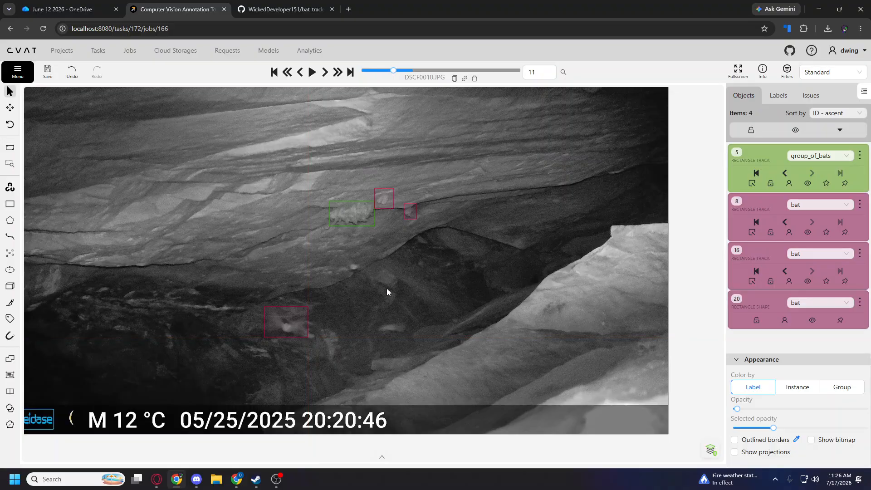
Draw two more bat shapes on frame 11, around the small bat below the large cluster and the faint bat on the dark rock.
key(n)
click(343, 257)
click(364, 270)
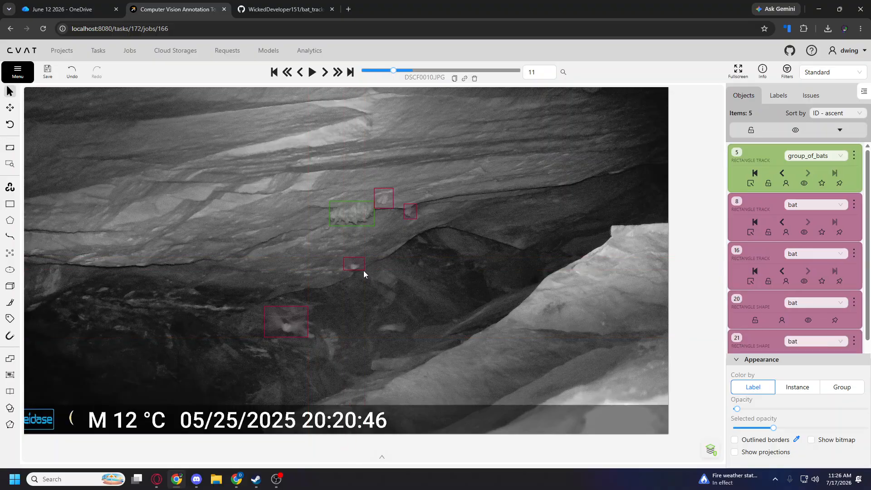
drag(359, 263, 358, 266)
key(n)
drag(373, 319, 409, 335)
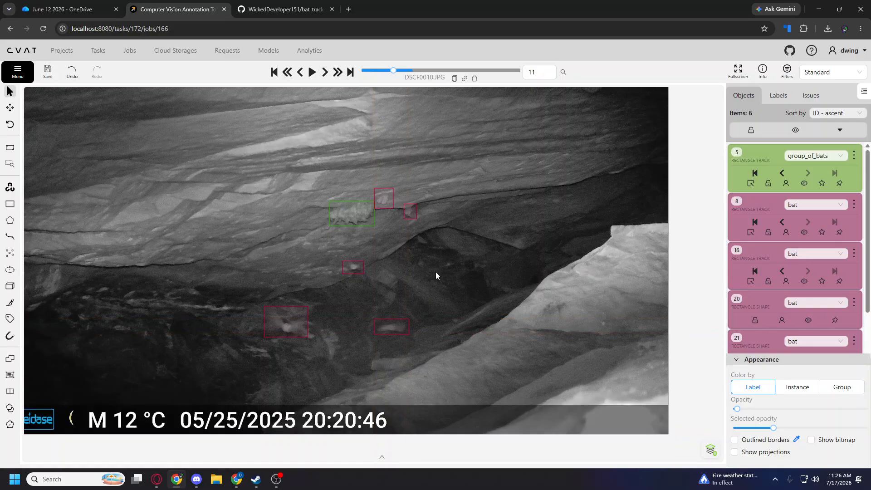
Draw bat shapes on frame 12 around the bright bat at the dark area's edge and the small bat below the large cluster.
key(f)
key(n)
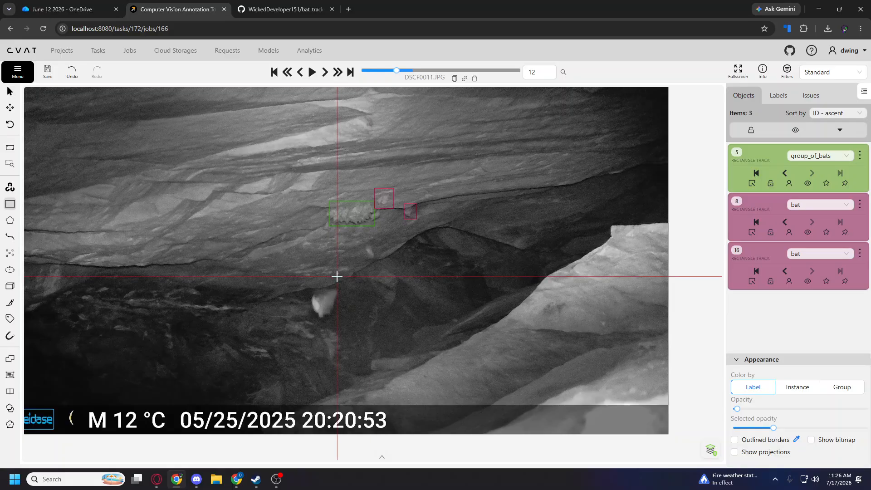
click(306, 285)
click(338, 317)
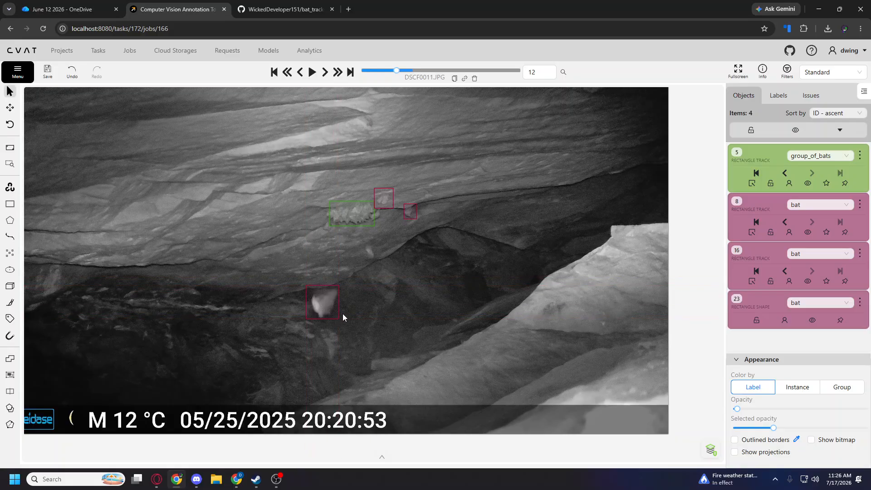
key(n)
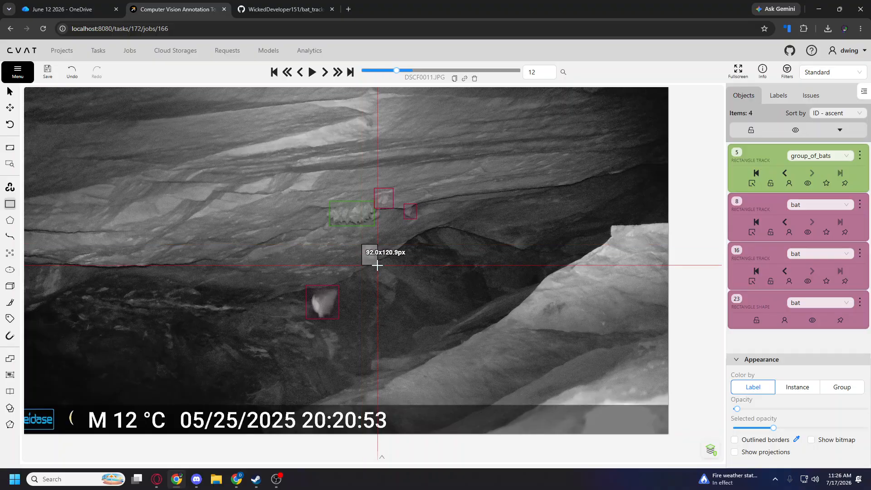
key(Escape)
Draw a bat rectangle shape on frame 13 around the large blurred bat over the bright rock streak.
key(f)
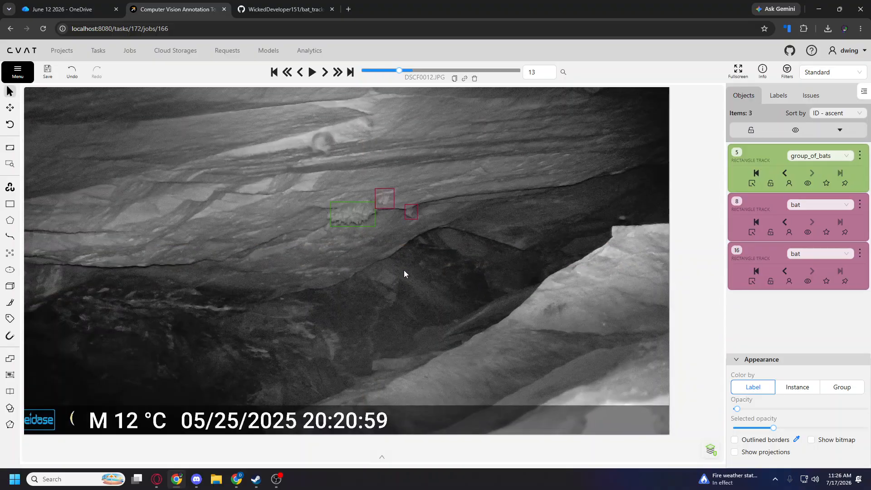
key(n)
drag(308, 128, 336, 157)
Draw another bat shape on frame 13 around the tiny bat just above the tip of the bright rock.
scroll(605, 210, up, 2)
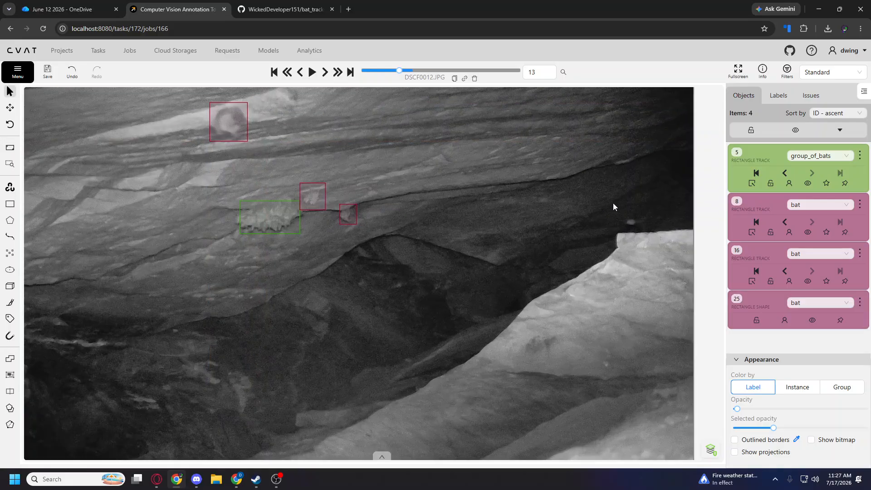
key(n)
mouse_move(617, 211)
mouse_down()
mouse_move(650, 229)
mouse_move(639, 225)
mouse_up()
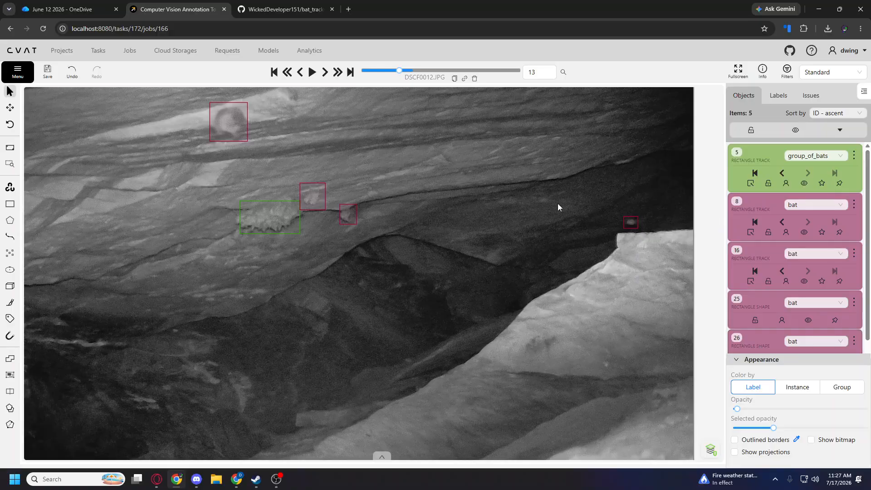
Compare frames 13 to 15 to examine how the bats and camera view line up with the existing tracks on frame 14.
scroll(309, 263, down, 2)
drag(337, 287, 466, 291)
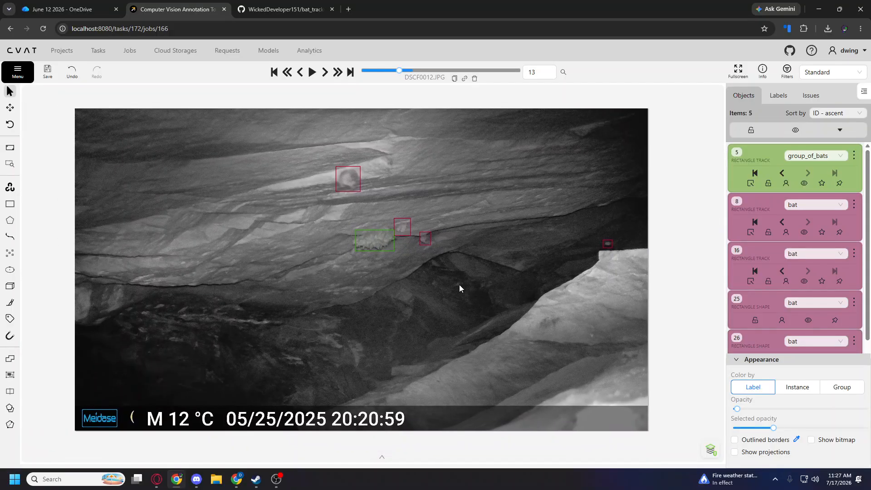
key(f)
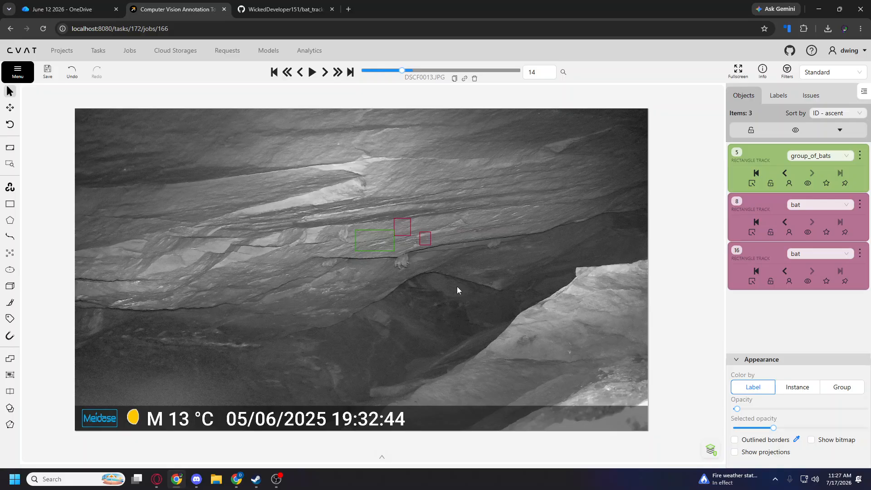
key(f)
key(d)
key(f)
key(d)
key(d)
key(f)
key(d)
key(f)
key(d)
key(f)
Switch the remaining group_of_bats track and both bat tracks to outside on frame 14.
scroll(409, 323, up, 2)
right_click(358, 211)
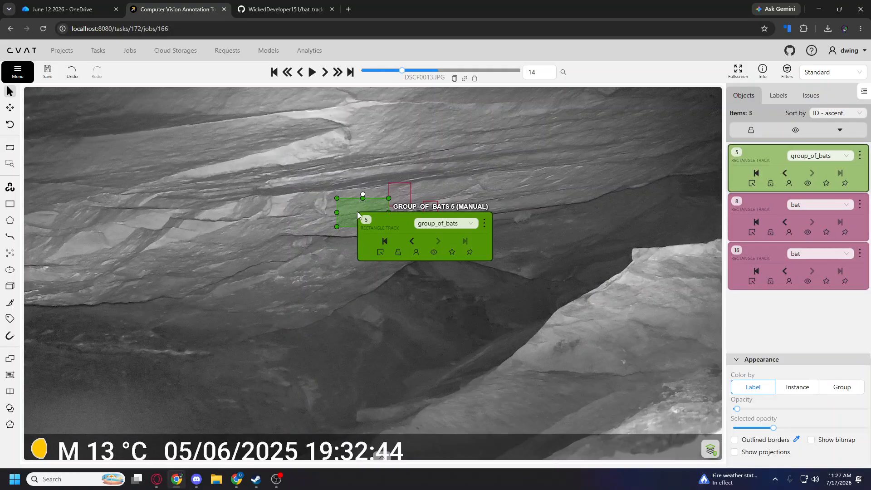
click(380, 252)
right_click(398, 194)
click(420, 233)
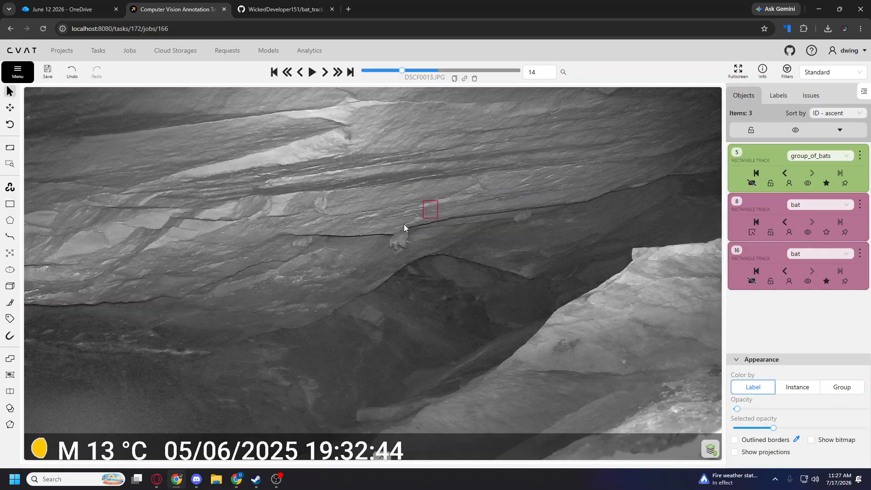
right_click(429, 212)
click(452, 254)
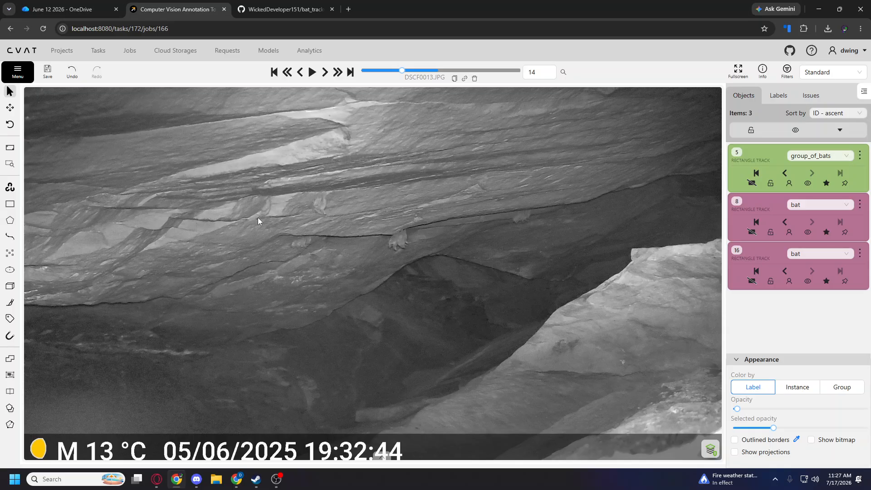
Step through frames 14 to 17 and back to frame 14 to examine where bats appear in each image.
key(f)
key(d)
key(d)
key(f)
key(f)
key(f)
key(f)
key(f)
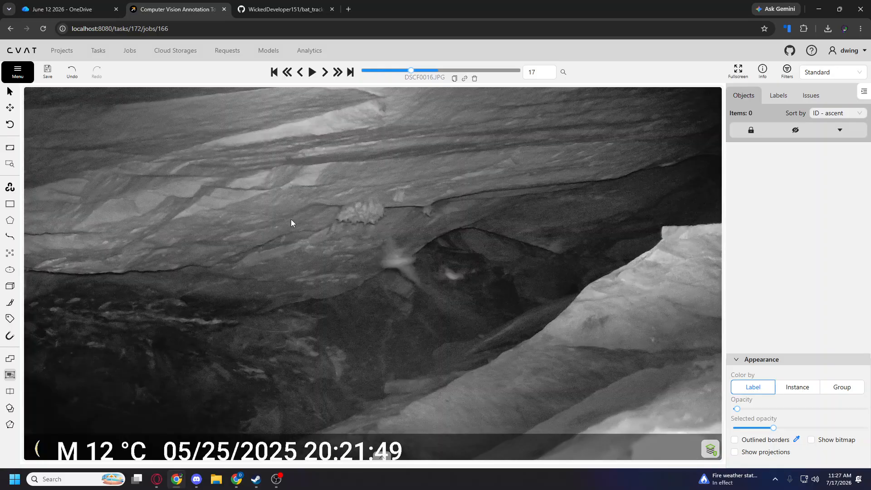
key(d)
key(d)
Draw a group_of_bats rectangle track of about 123 × 152 px around the central bat cluster under the ledge on frame 14.
key(d)
key(d)
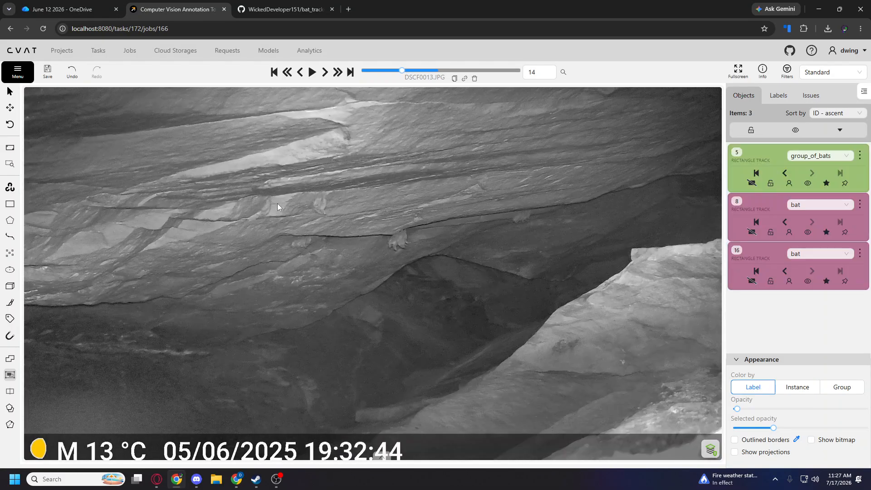
key(d)
key(f)
mouse_move(10, 203)
click(81, 196)
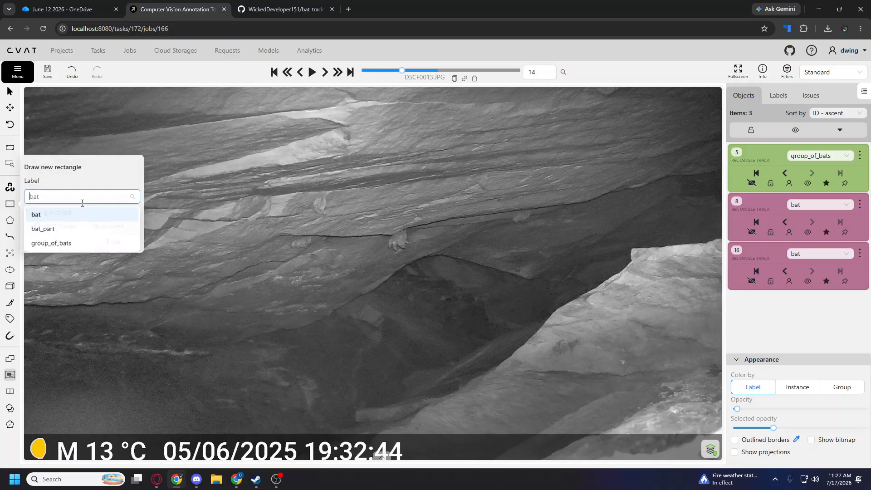
click(86, 244)
click(113, 242)
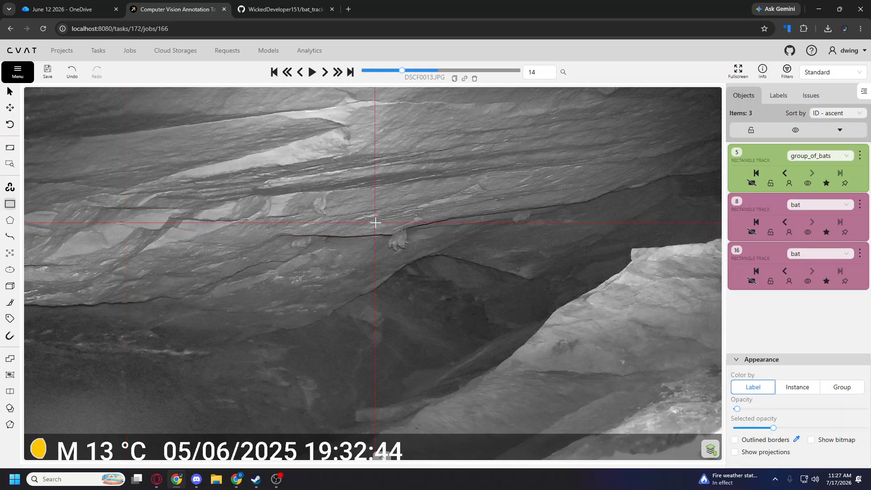
click(386, 224)
click(411, 254)
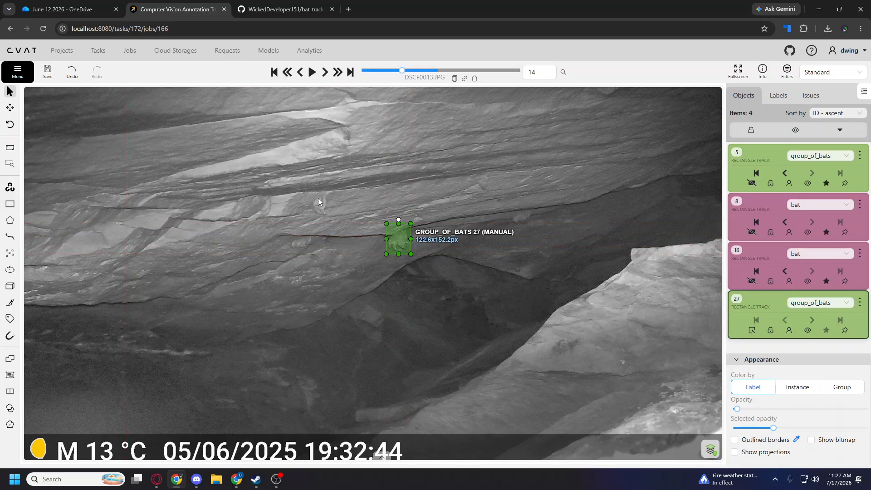
Draw group_of_bats tracks around the two outer clusters on frame 14, about 116 × 105 px on the right and 161 × 89 px on the left.
key(m)
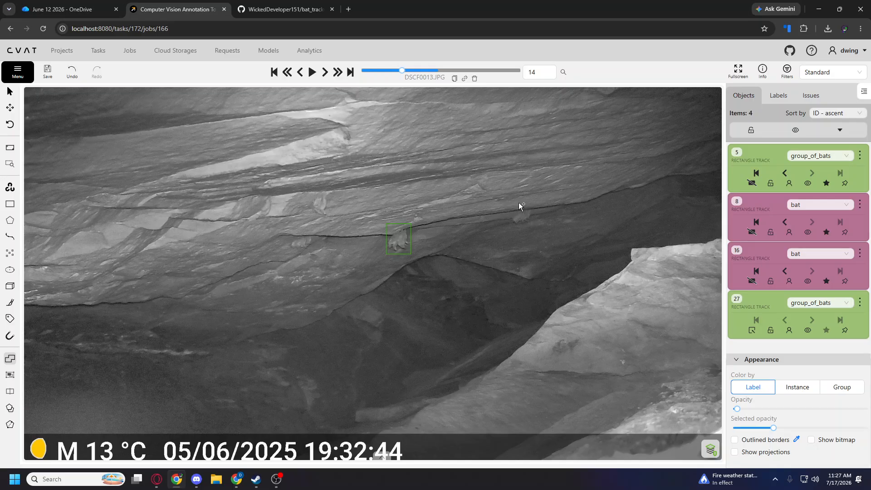
key(n)
click(509, 204)
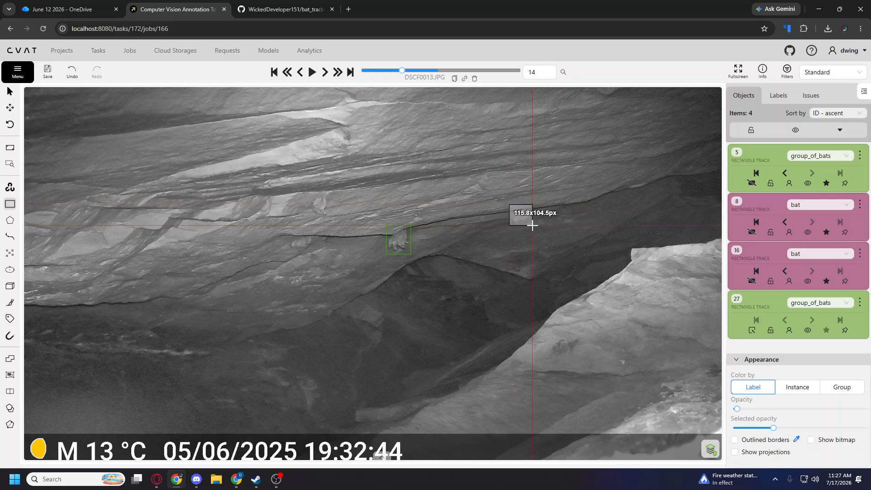
click(532, 225)
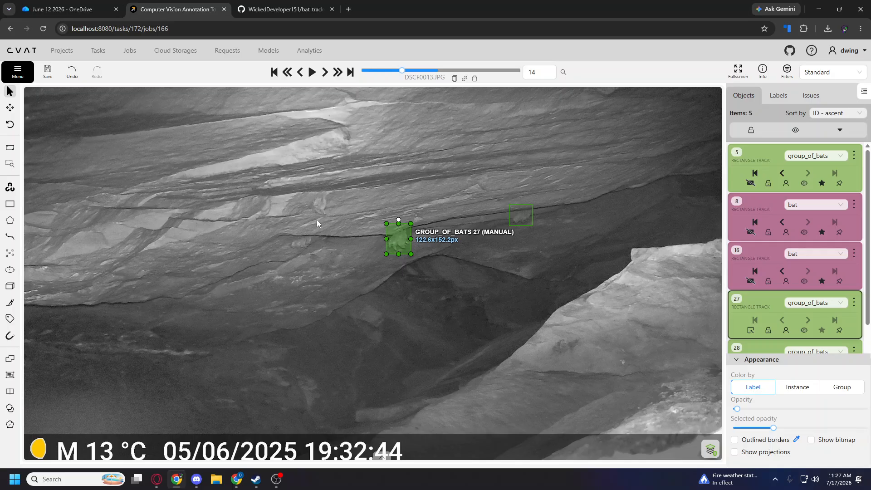
key(n)
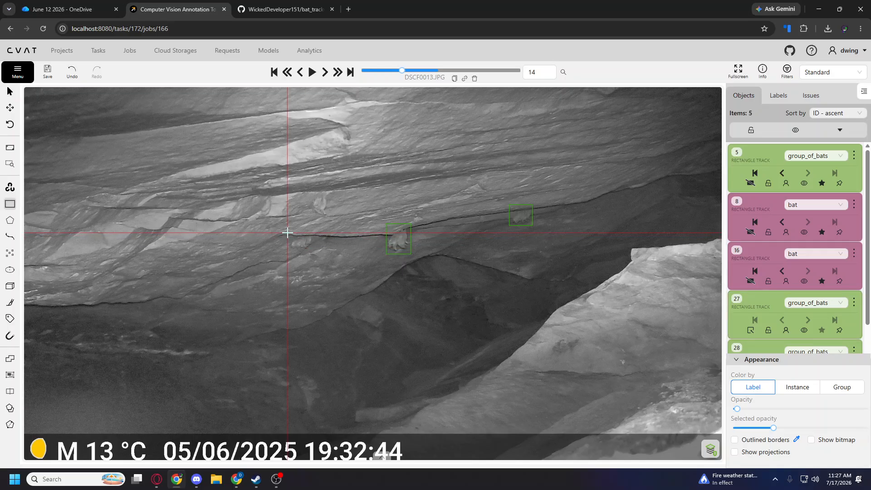
click(287, 233)
click(319, 250)
Draw a bat rectangle track around the single bat above the left cluster on frame 14.
mouse_move(12, 209)
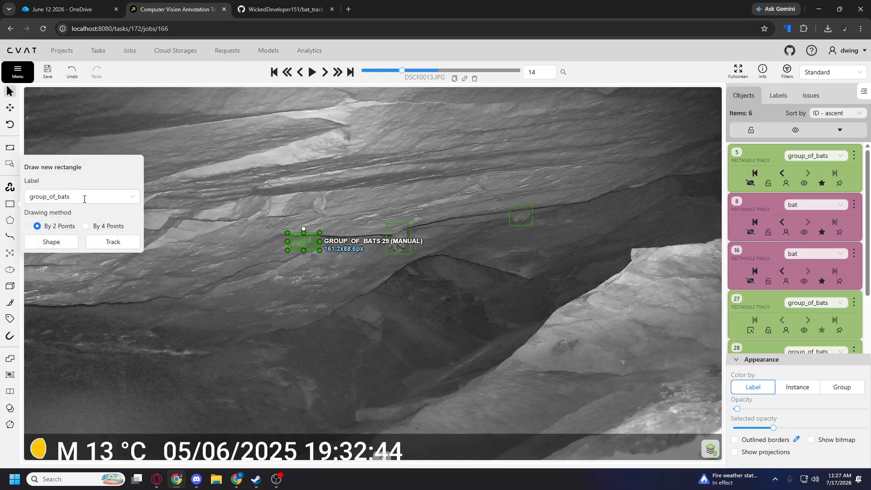
click(83, 198)
click(64, 215)
click(131, 243)
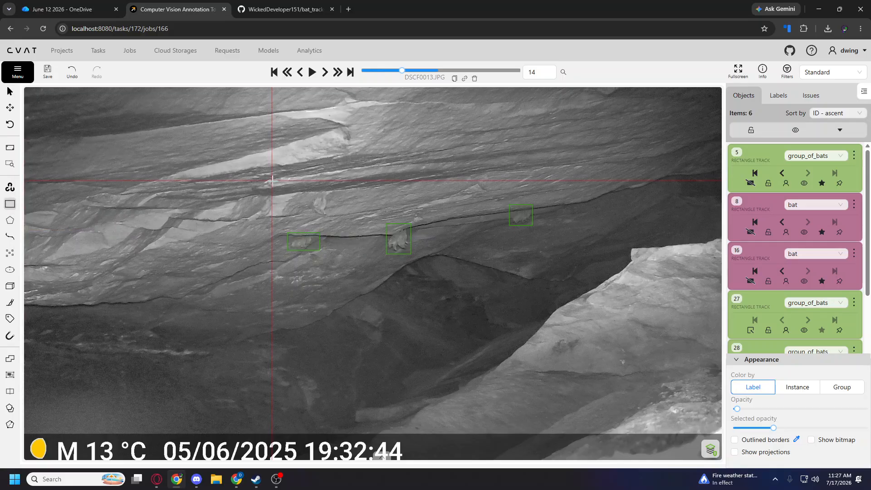
click(311, 188)
click(330, 218)
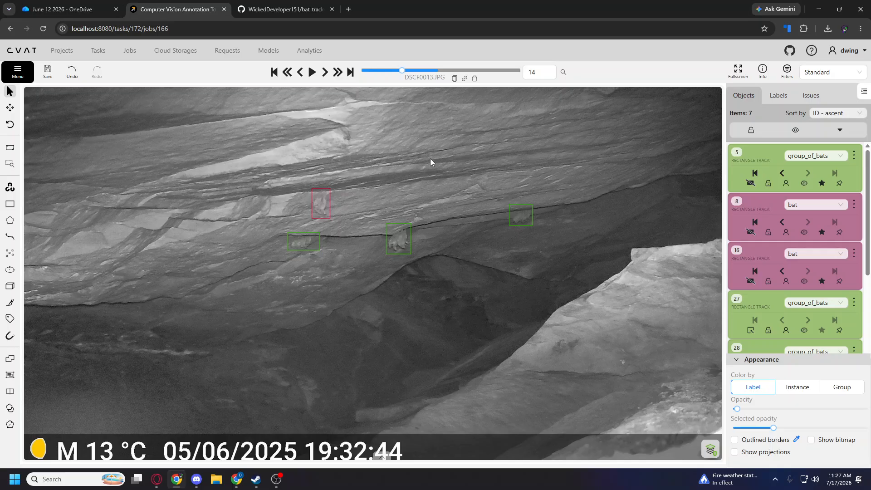
Move the bat track and the three group_of_bats tracks onto their bats on frame 15.
key(f)
drag(314, 207, 333, 188)
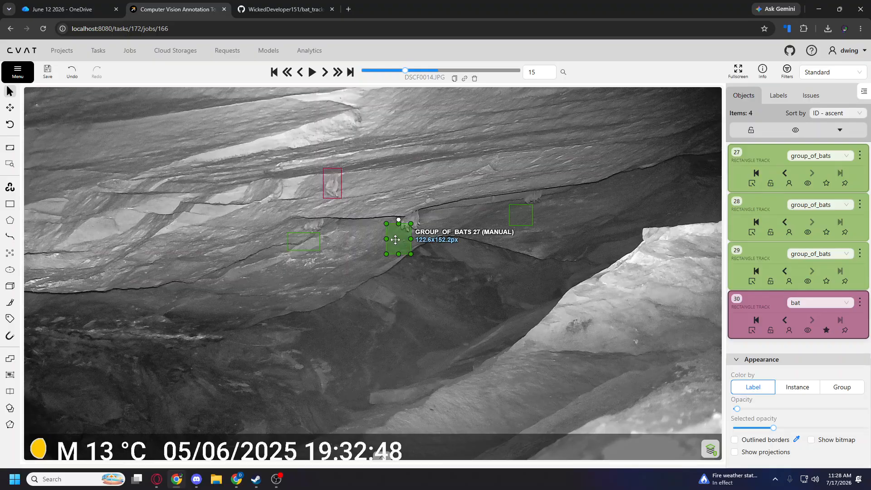
drag(398, 240, 410, 218)
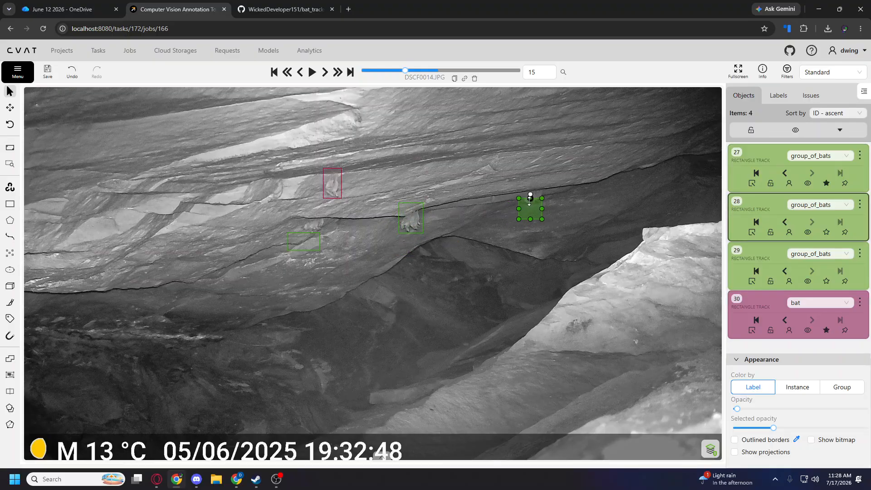
drag(519, 208, 531, 189)
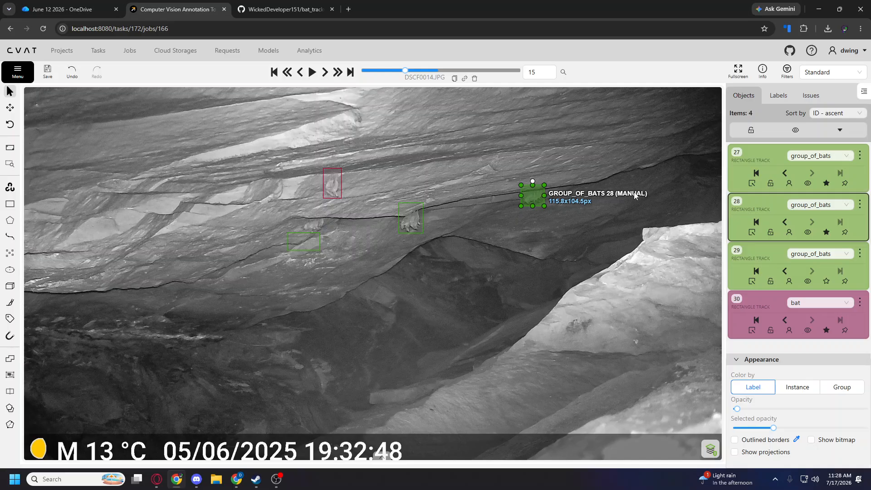
key(d)
key(f)
key(d)
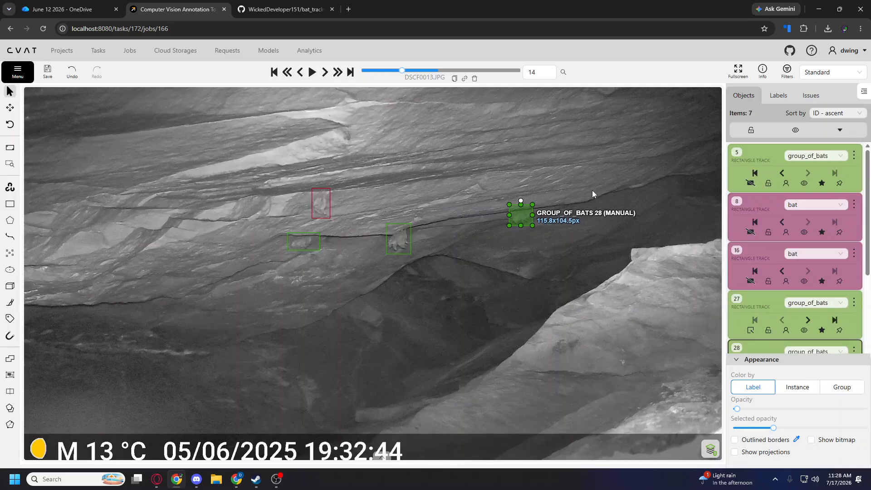
key(f)
drag(310, 244, 316, 225)
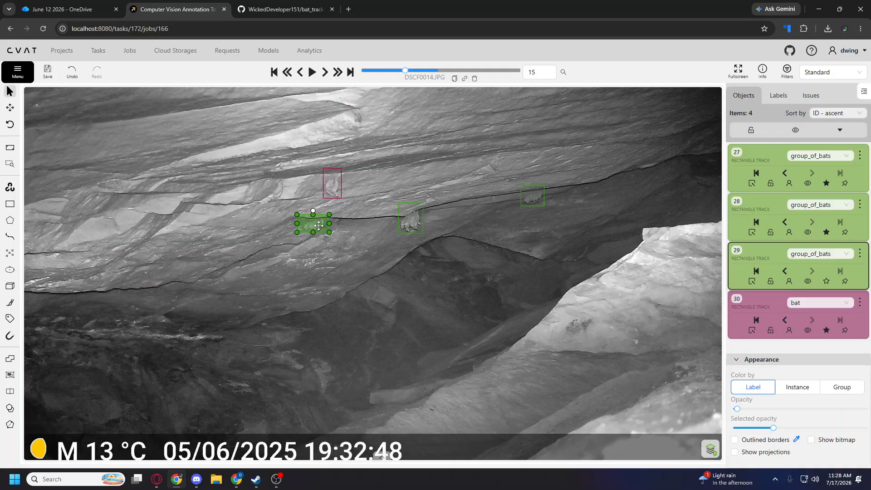
Shift all four tracks to the left so they cover their bats on frame 16.
key(f)
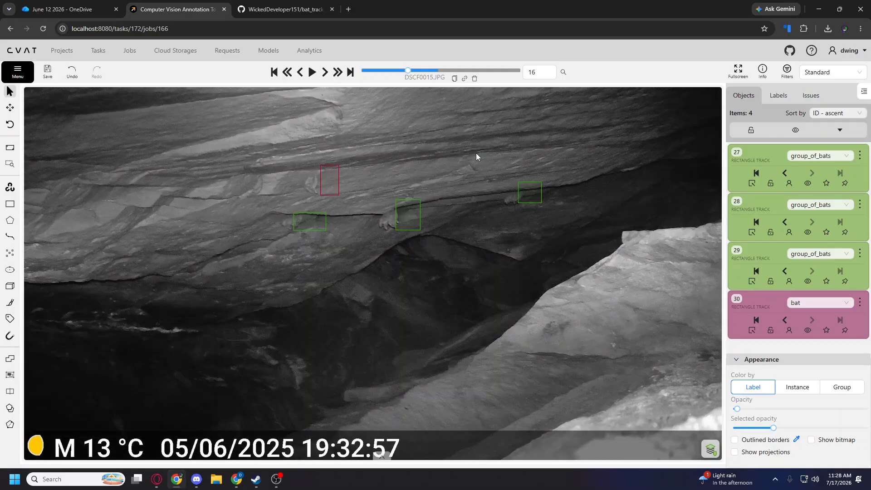
drag(317, 218, 303, 216)
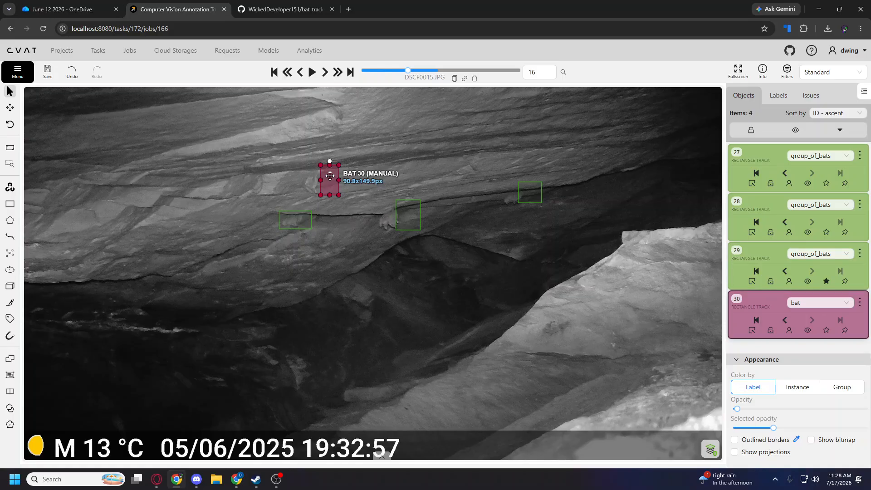
drag(330, 175, 310, 178)
drag(408, 214, 385, 215)
drag(521, 192, 502, 196)
Switch the central and right group_of_bats tracks and the bat track to outside on frame 17.
key(f)
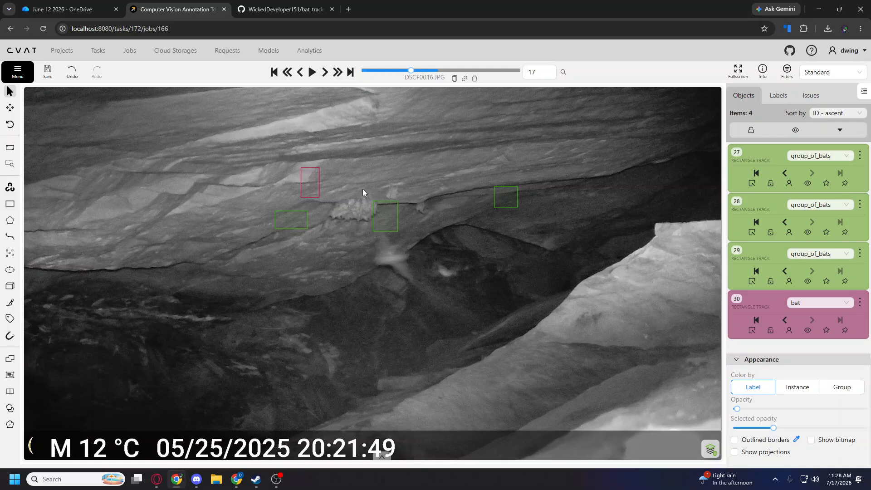
right_click(392, 219)
click(414, 257)
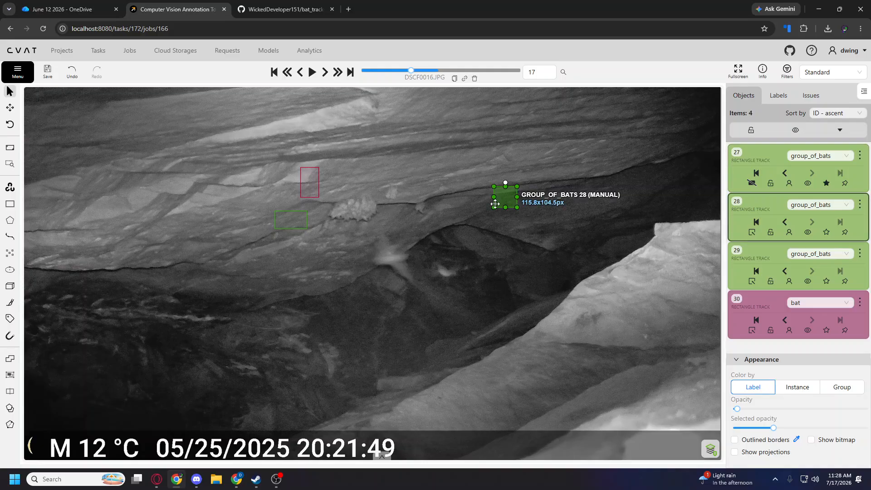
right_click(509, 200)
click(531, 240)
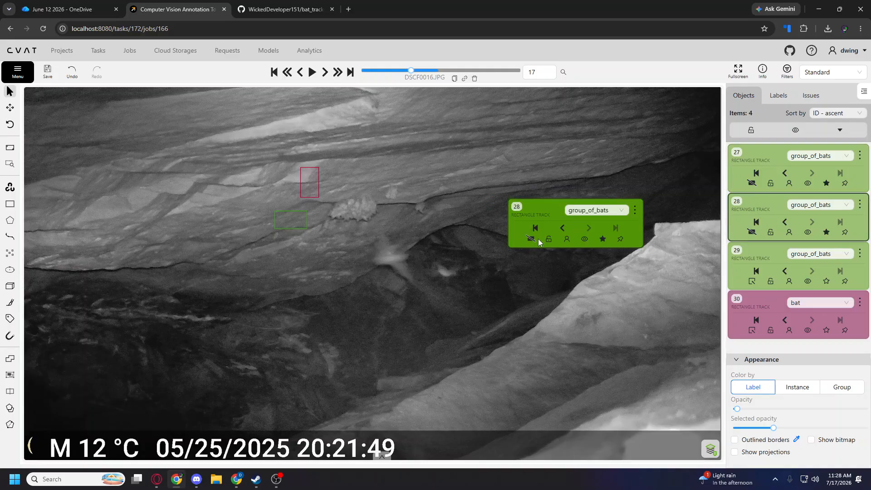
right_click(312, 180)
click(332, 219)
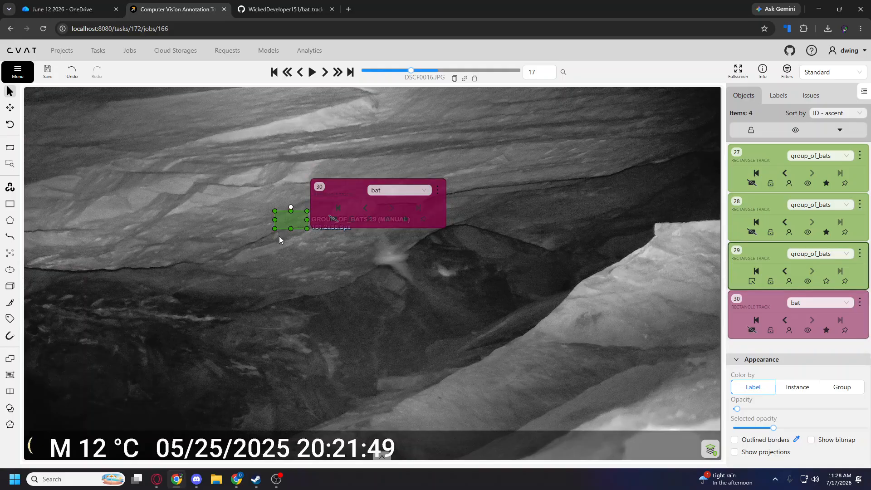
Move and resize the remaining group_of_bats track to about 248 × 145 px around the dense cluster on frame 17, comparing it with frame 16.
click(278, 236)
drag(305, 214, 354, 198)
key(d)
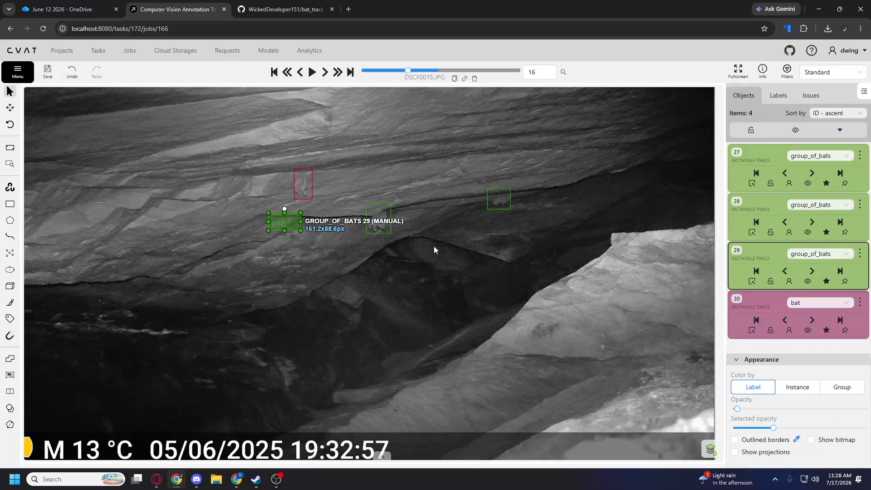
key(f)
key(d)
key(f)
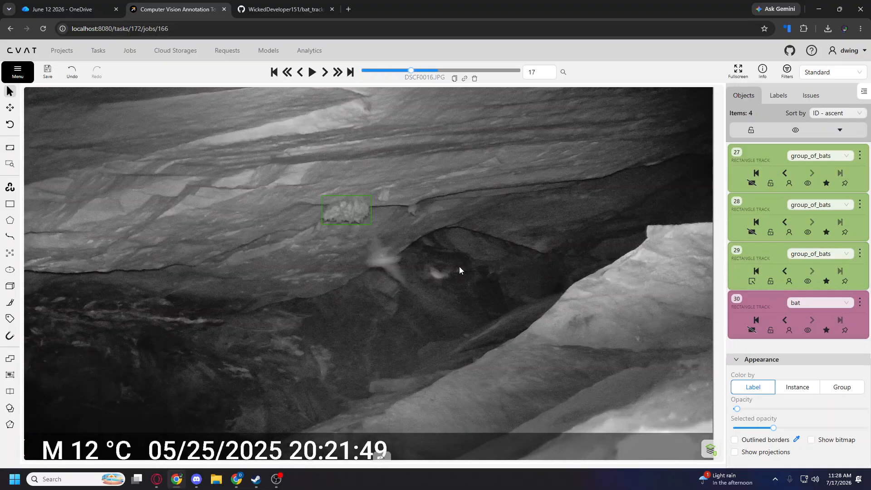
Draw two bat rectangle tracks around the single bats just right of the dense cluster on frame 17.
mouse_move(13, 204)
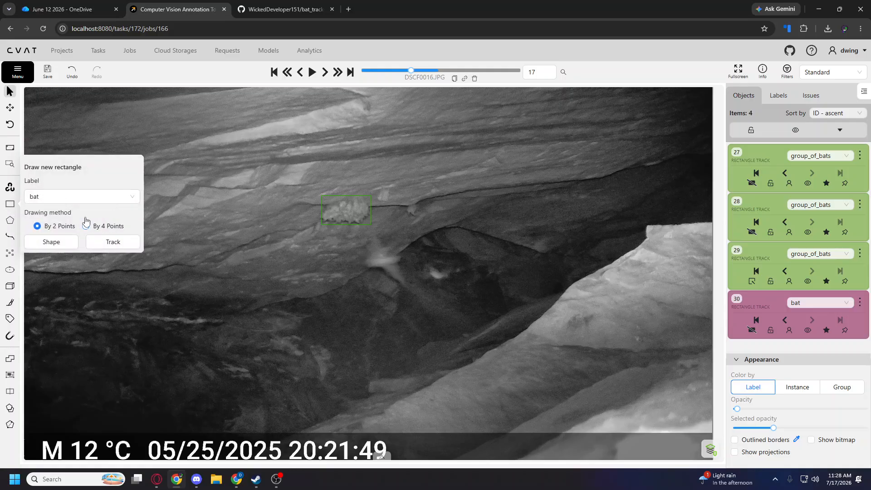
click(113, 242)
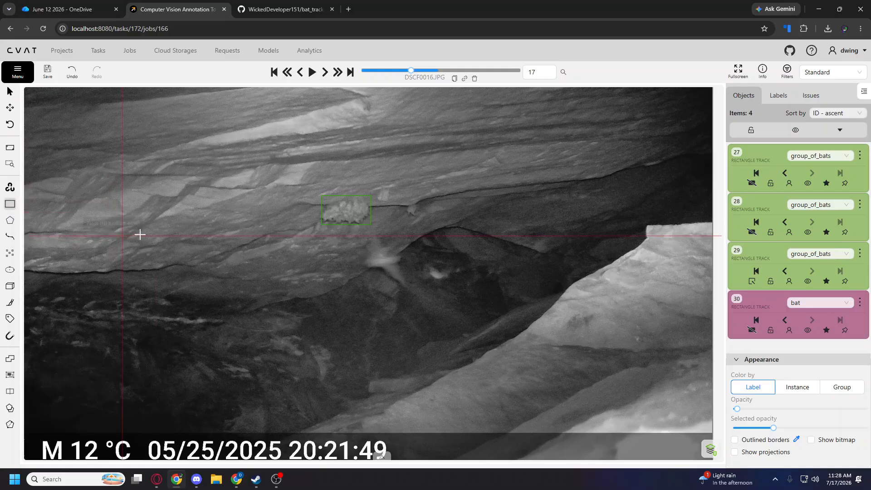
click(373, 184)
click(395, 205)
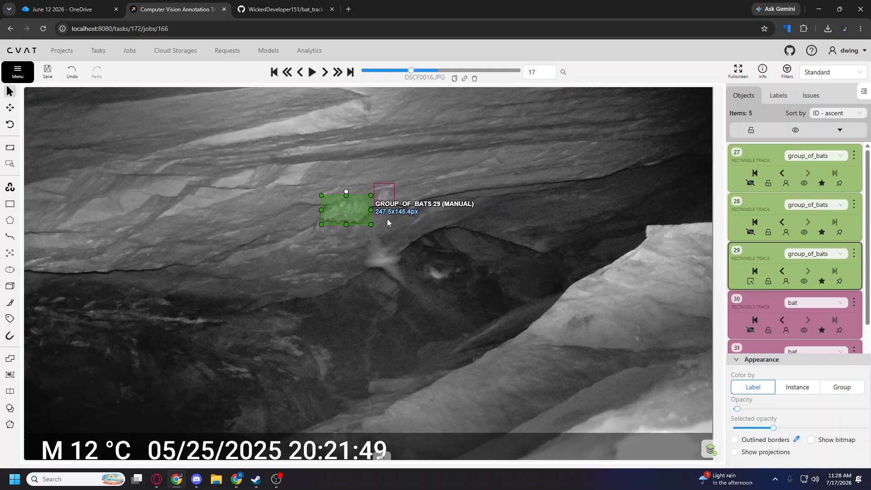
click(404, 205)
click(424, 218)
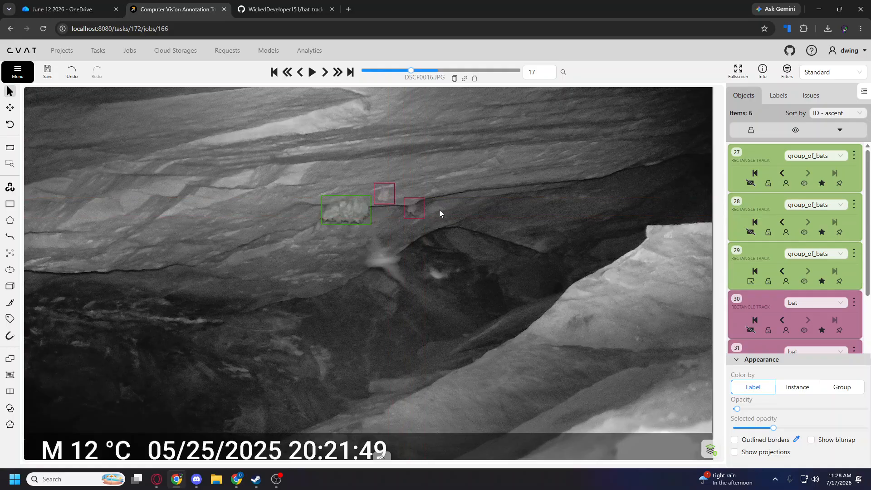
Draw bat shapes around the two blurred flying bats on frame 17, about 198 × 236 px and 127 × 98 px.
mouse_move(15, 204)
click(113, 241)
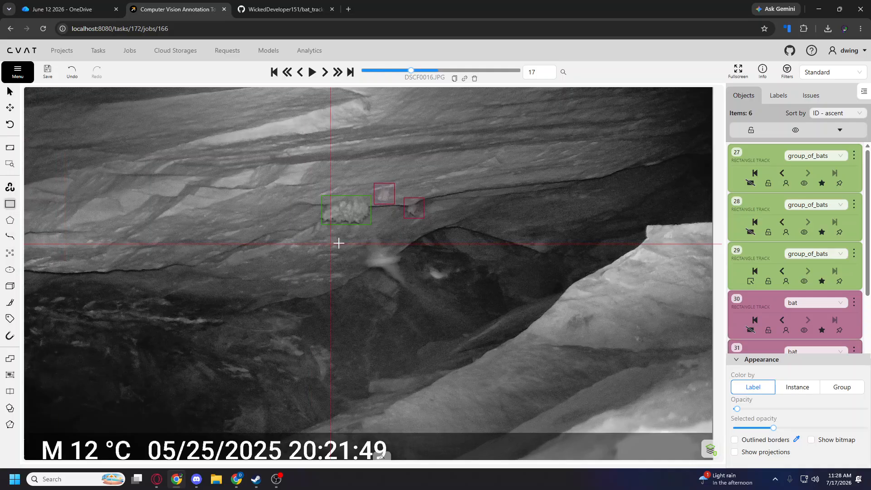
click(369, 234)
click(403, 282)
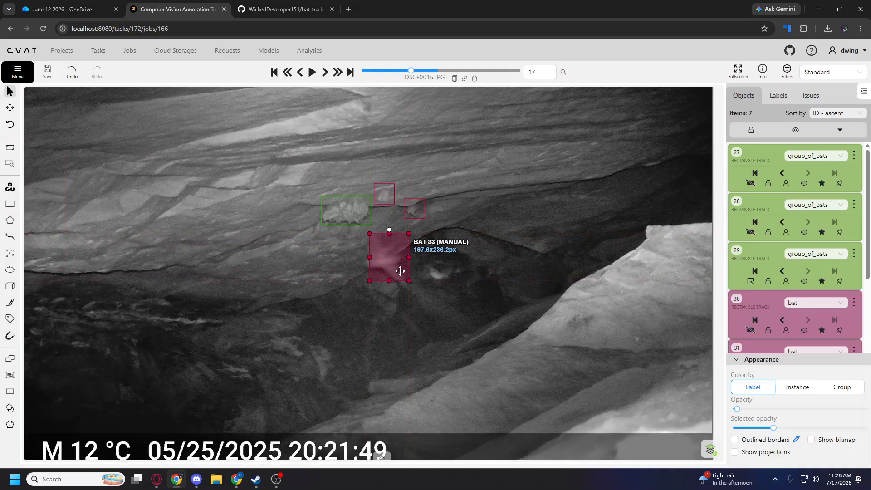
click(424, 259)
click(450, 279)
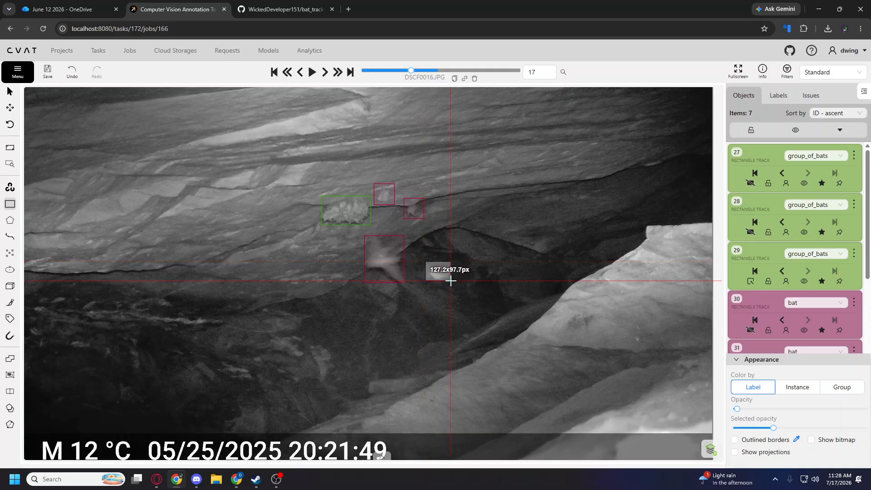
scroll(267, 188, down, 3)
drag(207, 192, 244, 238)
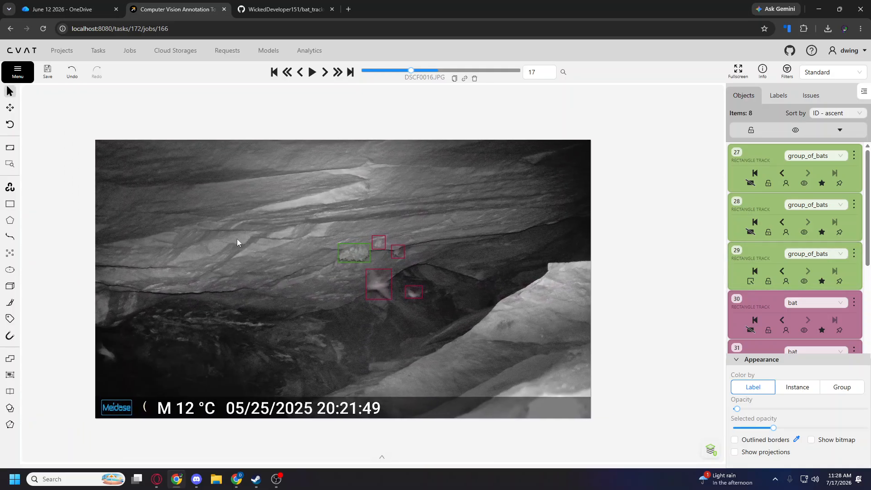
Step through frames 17 to 19, back to 14 and forward to 17 to examine how the tracks and shapes carry across frames.
key(f)
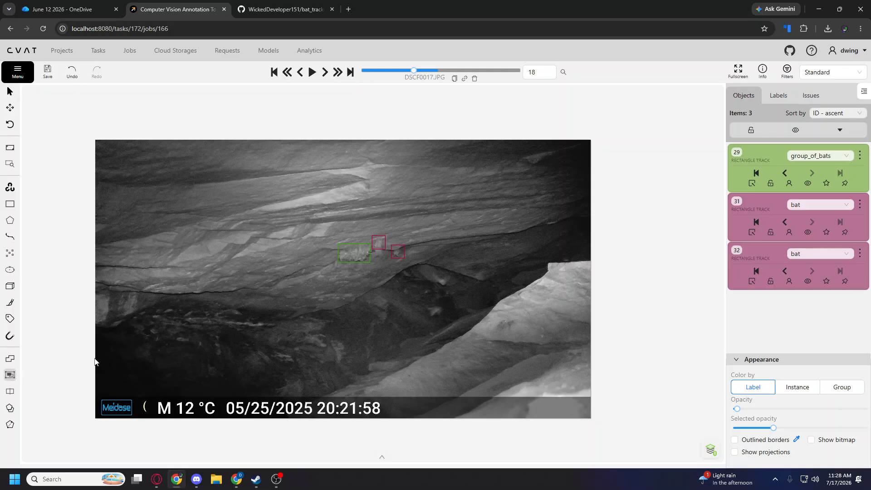
key(f)
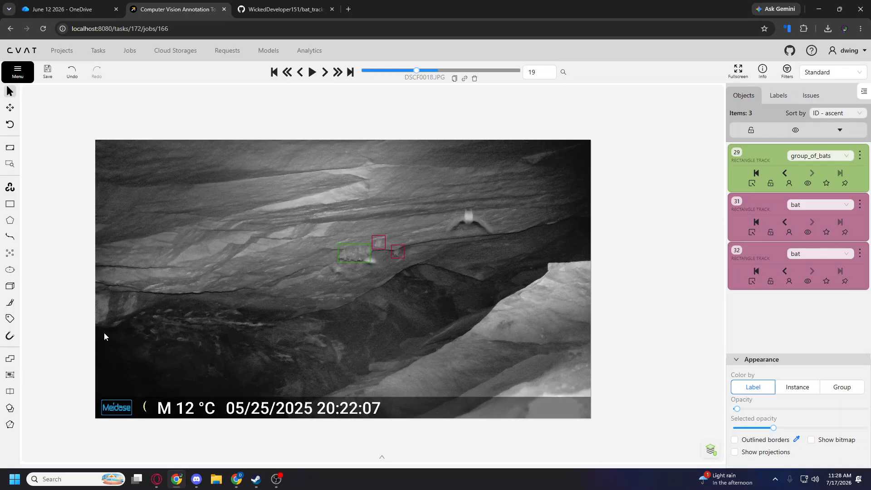
key(d)
key(d)
key(d)
key(d)
key(d)
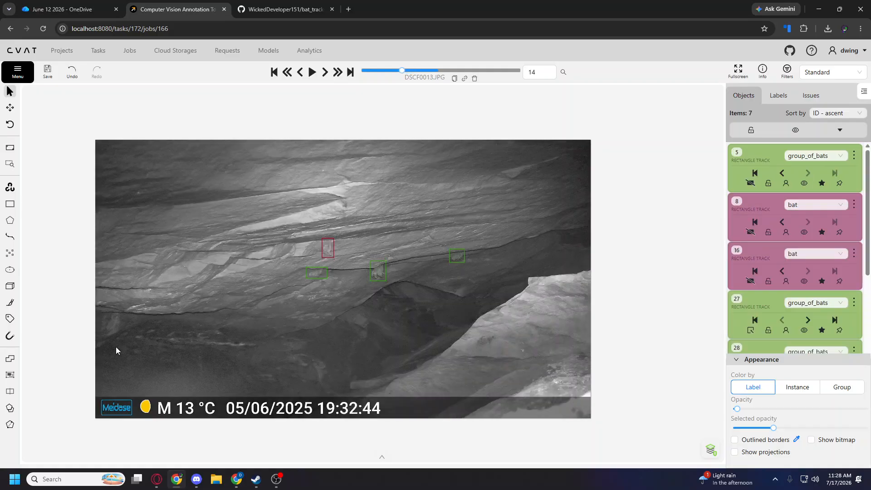
key(f)
Extend the bat track nearest the dense cluster downward to about 102 × 174 px on frame 18, comparing it with frame 17.
key(f)
key(f)
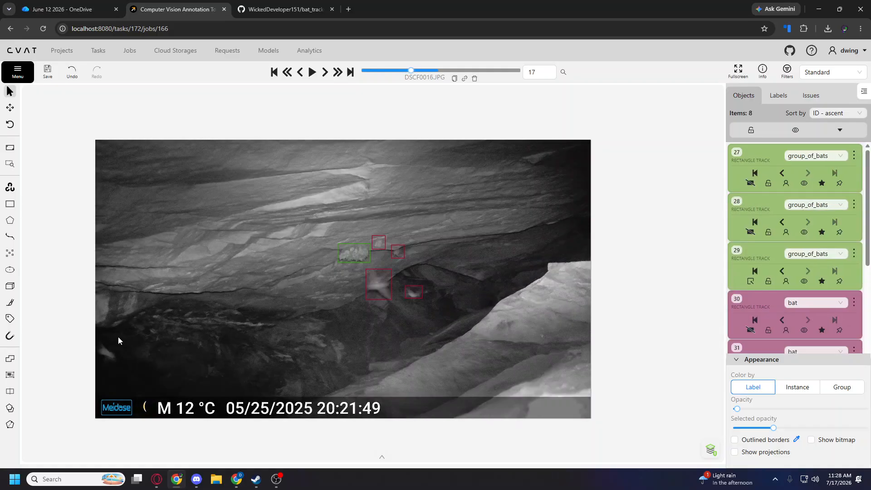
Draw a bat rectangle shape around the blurred flying bat at the image's far left edge on frame 17.
key(n)
click(120, 361)
click(94, 340)
key(f)
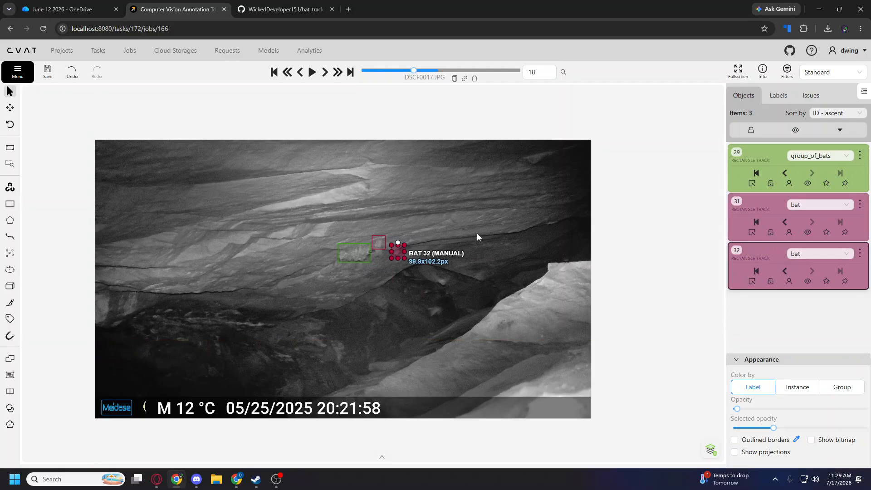
scroll(475, 240, up, 4)
double_click(473, 294)
drag(502, 268, 439, 278)
key(d)
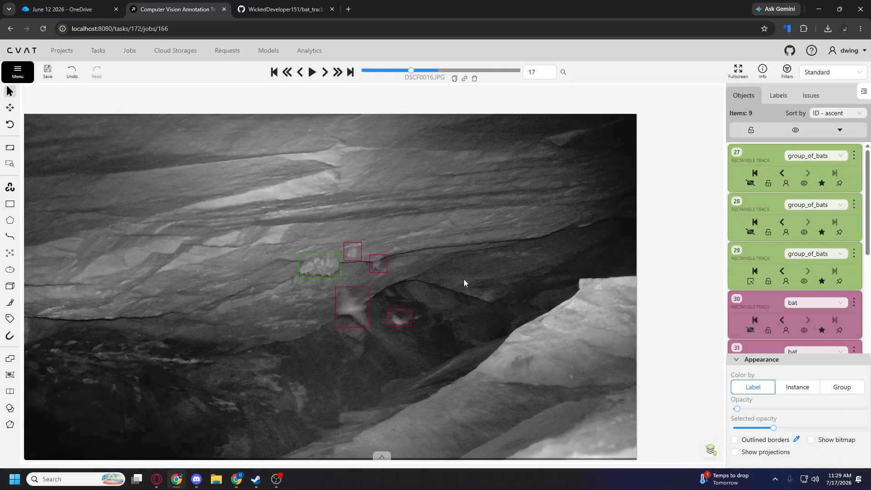
key(f)
key(d)
key(f)
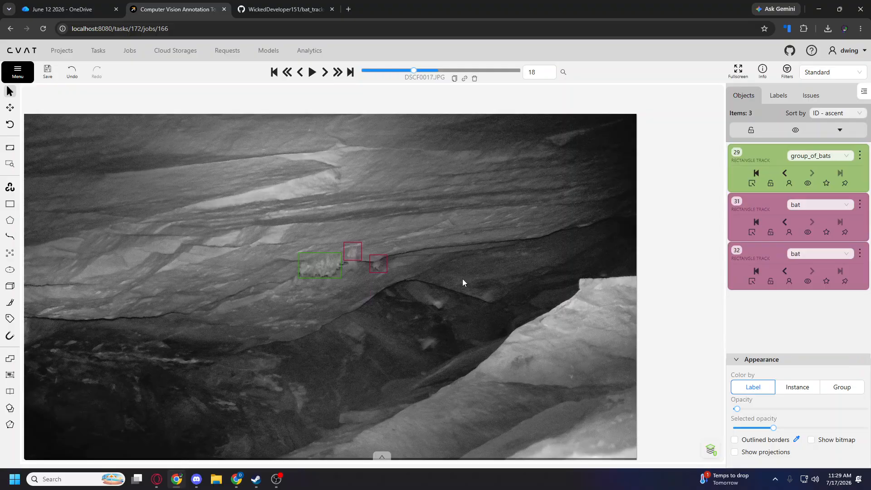
scroll(361, 264, up, 2)
drag(342, 245, 344, 264)
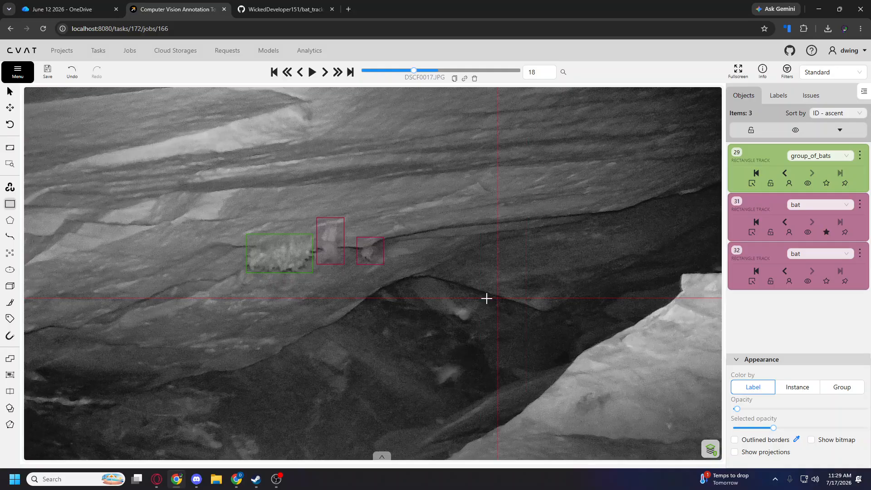
Draw two bat rectangle shapes around the blurred flying bats in the dark hollow on frame 18.
drag(438, 293, 482, 320)
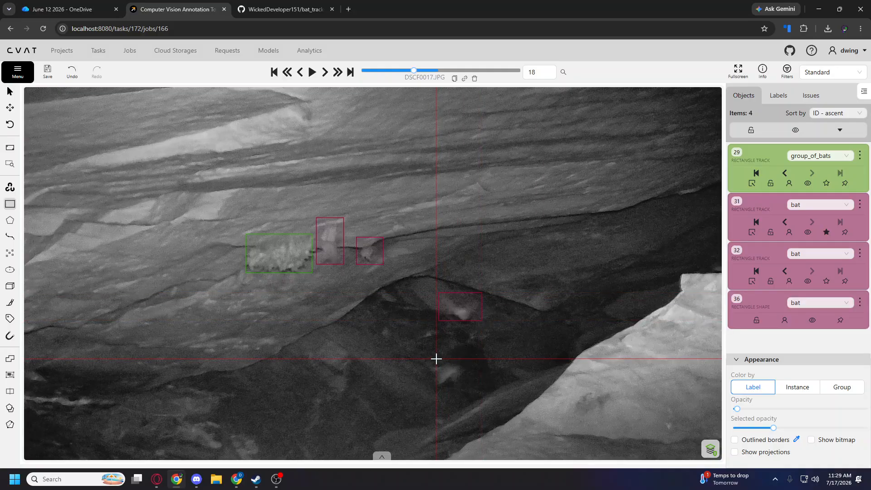
drag(436, 358, 474, 386)
scroll(545, 298, down, 3)
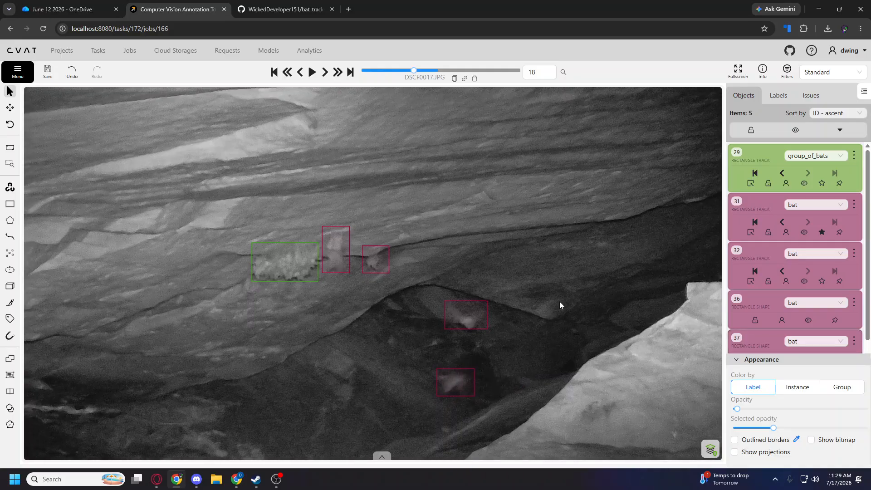
scroll(516, 259, down, 1)
On frame 19, draw bat shapes around the large flying bat and the small blurred bat at the cluster's lower-right corner.
key(f)
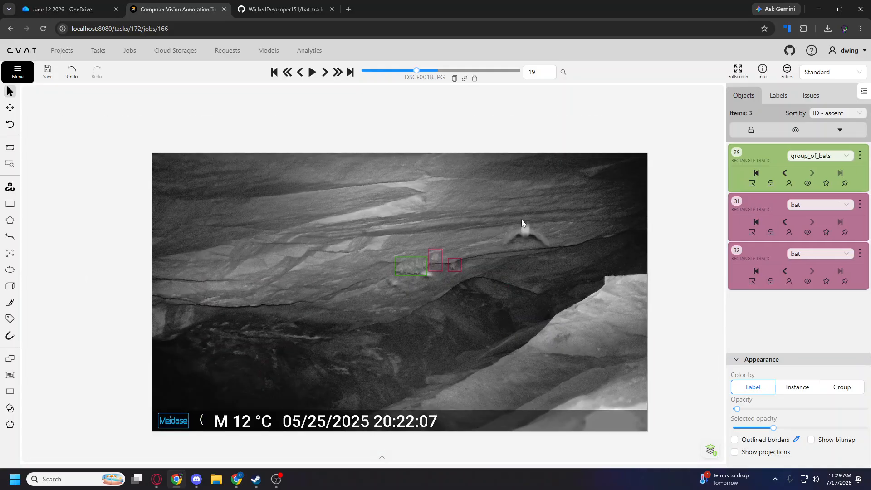
scroll(542, 252, up, 2)
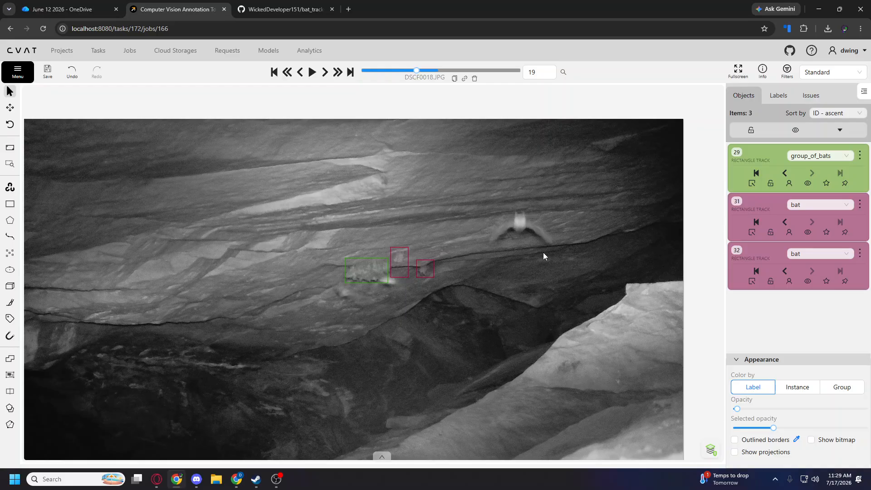
key(n)
click(489, 206)
click(554, 245)
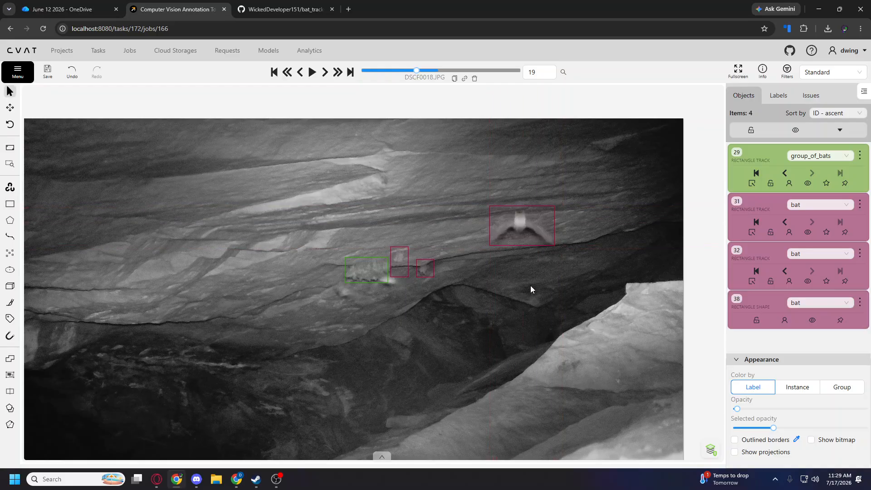
key(n)
click(397, 288)
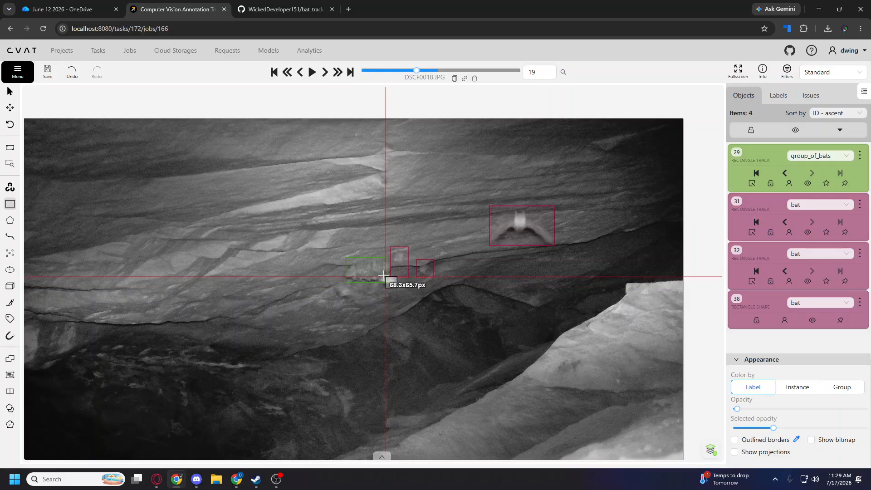
click(380, 273)
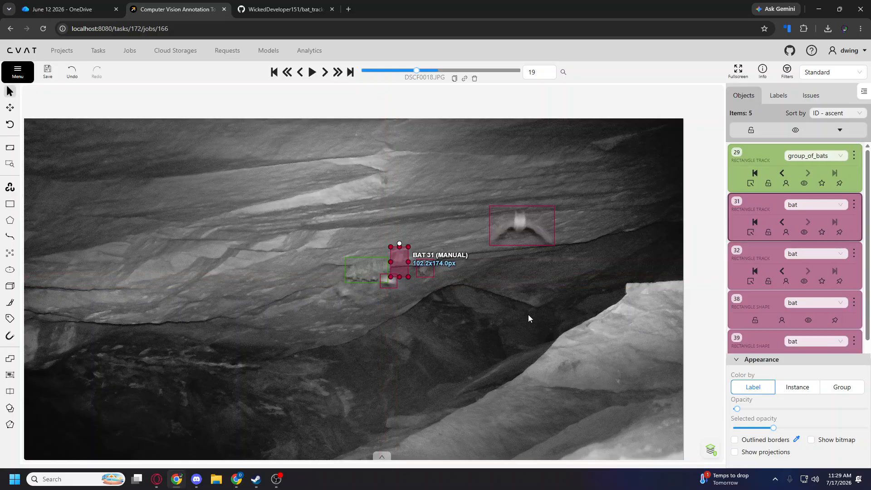
Shorten the bat track nearest the cluster to about 102 × 111 px on frame 20, and compare with frames 21 and 22.
key(f)
drag(400, 276, 400, 266)
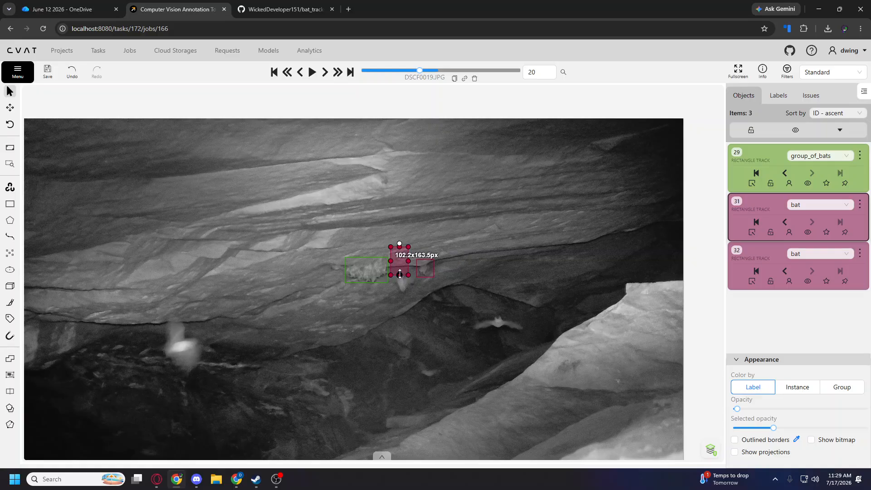
key(f)
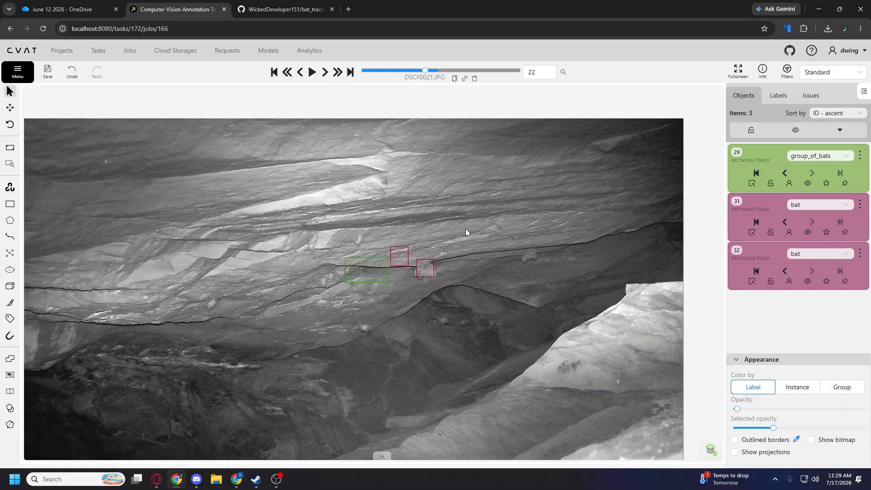
key(d)
key(f)
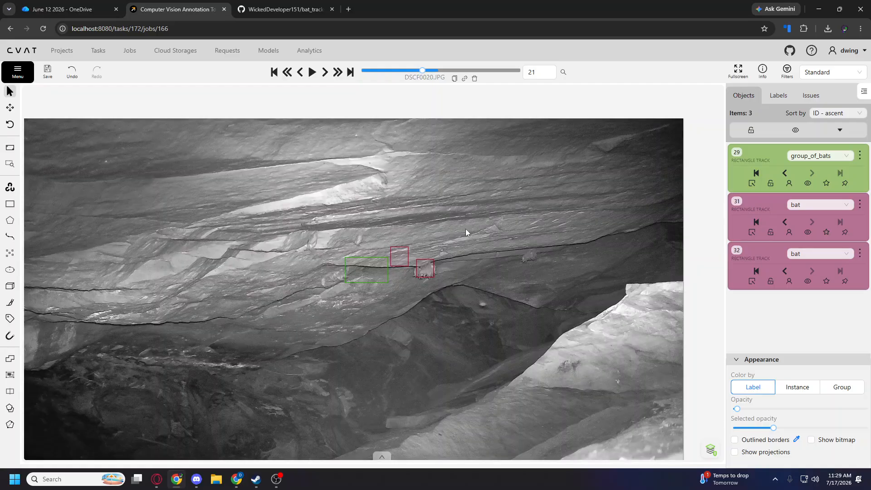
key(d)
On frame 20, draw bat shapes around the large blurred bat at lower left, about 289 × 321 px, and the bat just below the shortened track.
key(n)
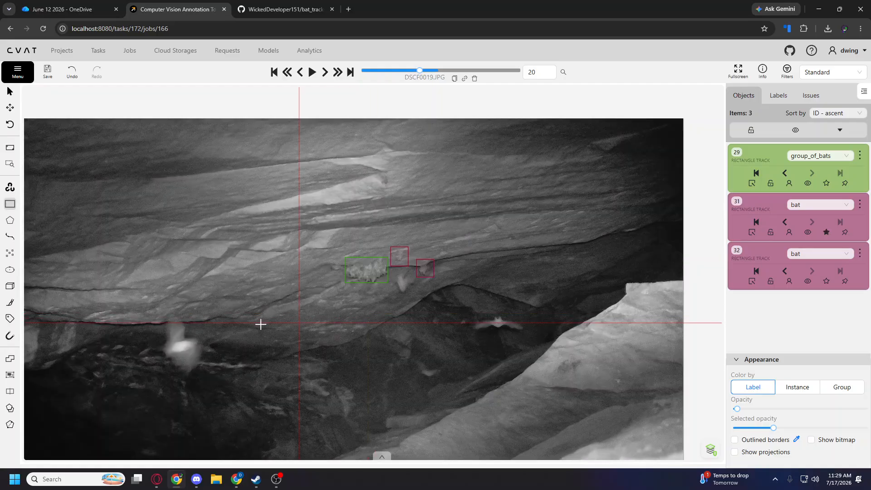
click(161, 313)
click(211, 369)
key(n)
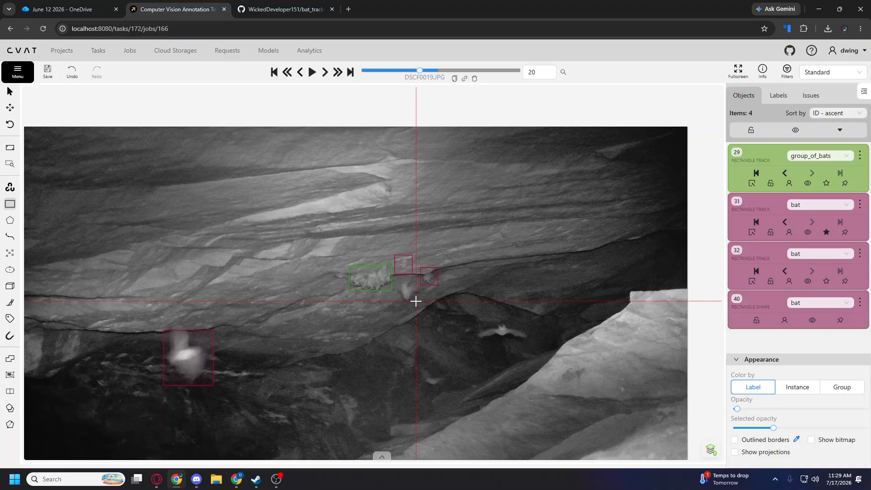
click(415, 301)
click(397, 276)
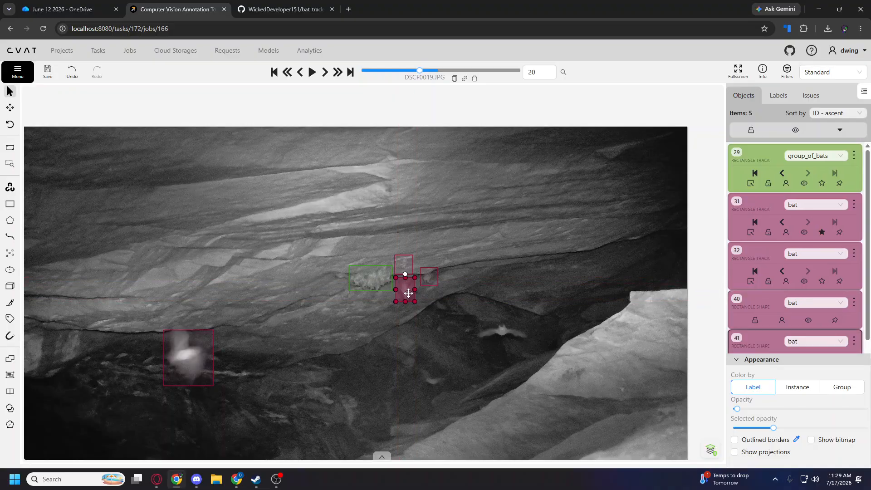
Draw bat shapes around the spread-winged bat in the dark hollow and the faint bat below it on frame 20.
key(n)
click(472, 323)
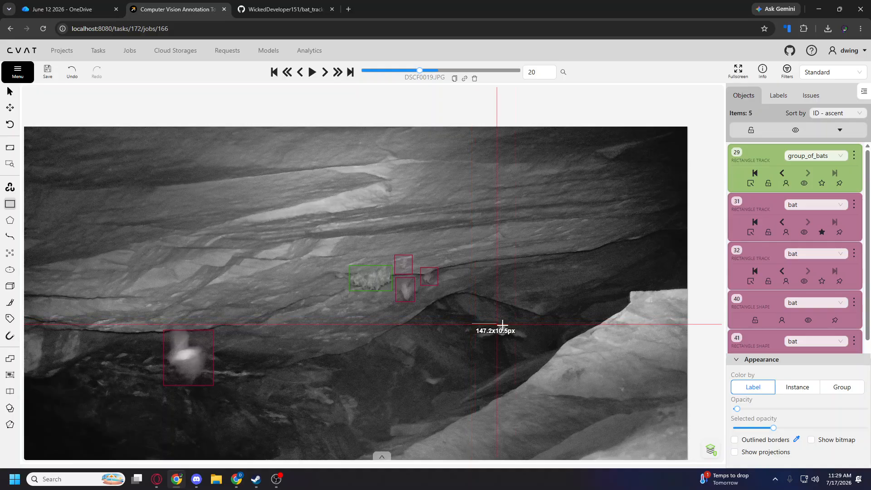
click(529, 342)
key(n)
click(418, 364)
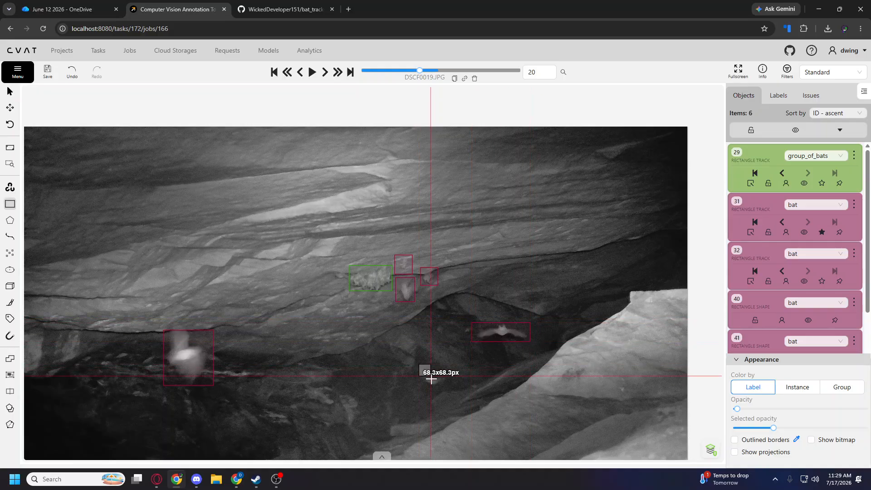
click(446, 387)
scroll(384, 229, down, 3)
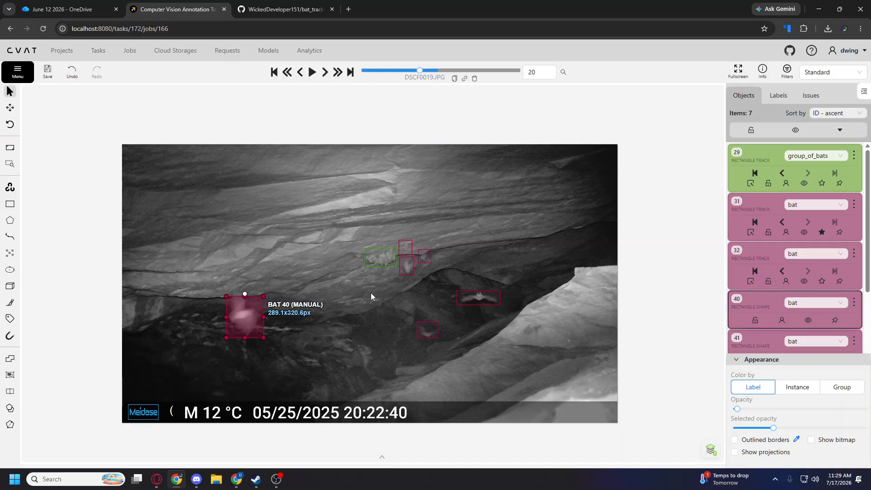
On frame 21, move the group_of_bats track onto the left cluster and fit the nearby bat track to the single bat above it.
key(f)
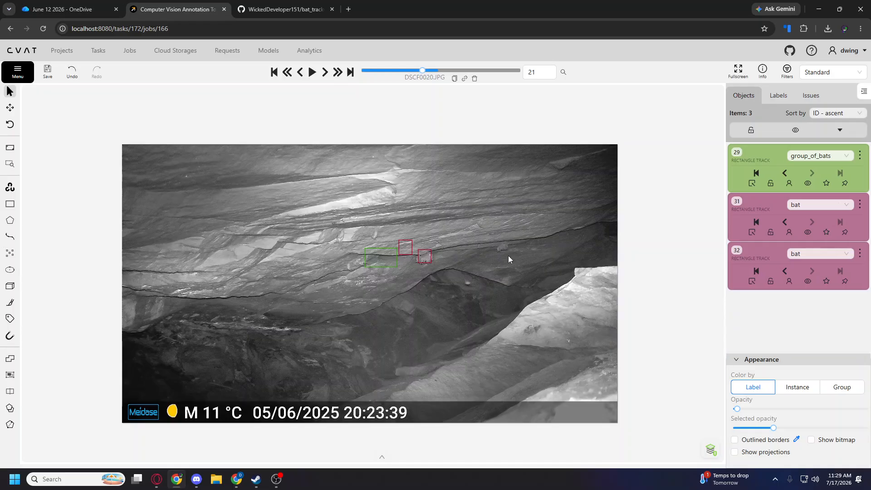
scroll(508, 255, up, 5)
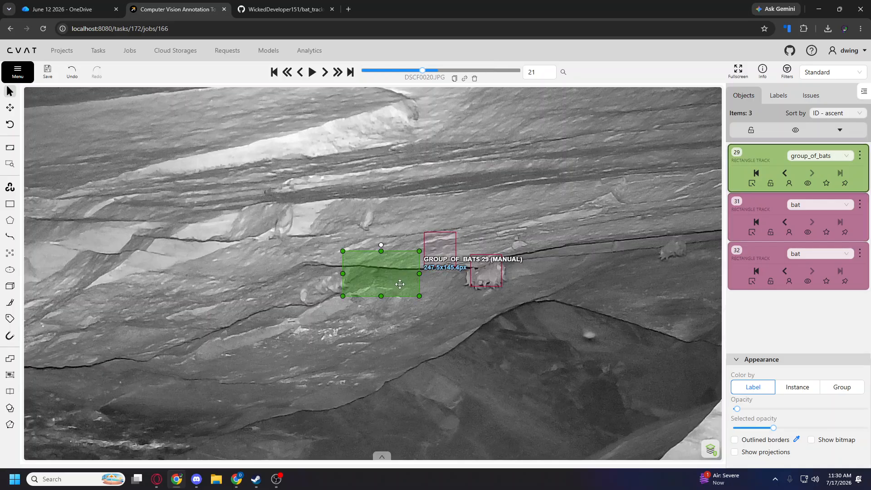
drag(399, 284, 340, 297)
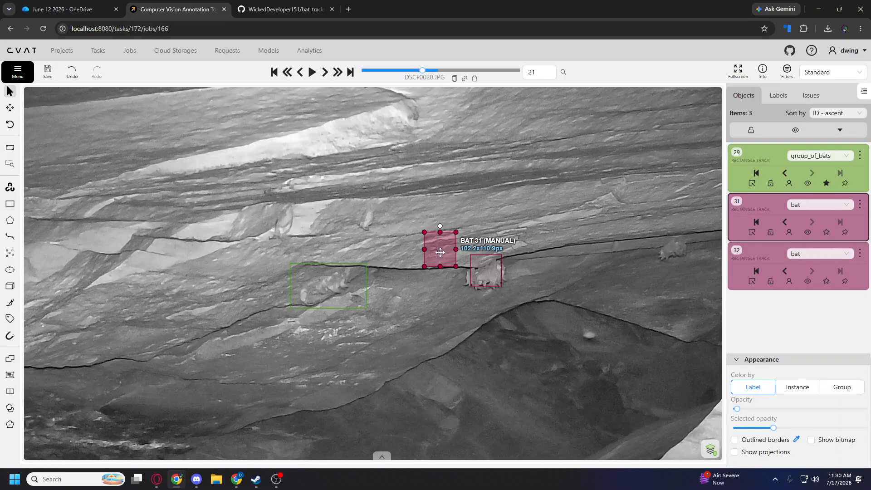
drag(428, 251, 371, 225)
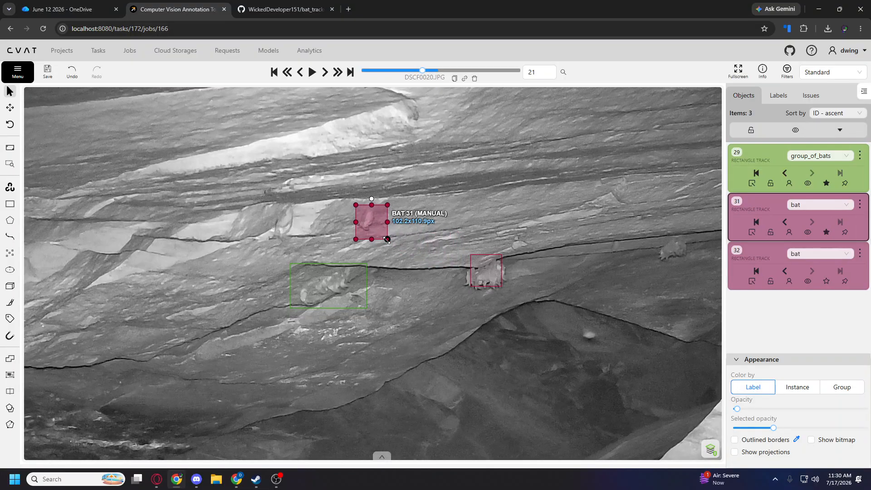
key(d)
key(d)
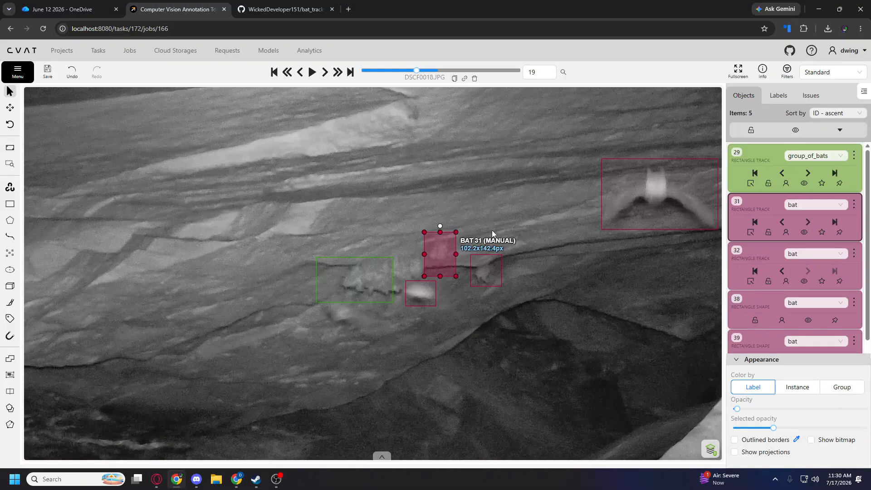
key(f)
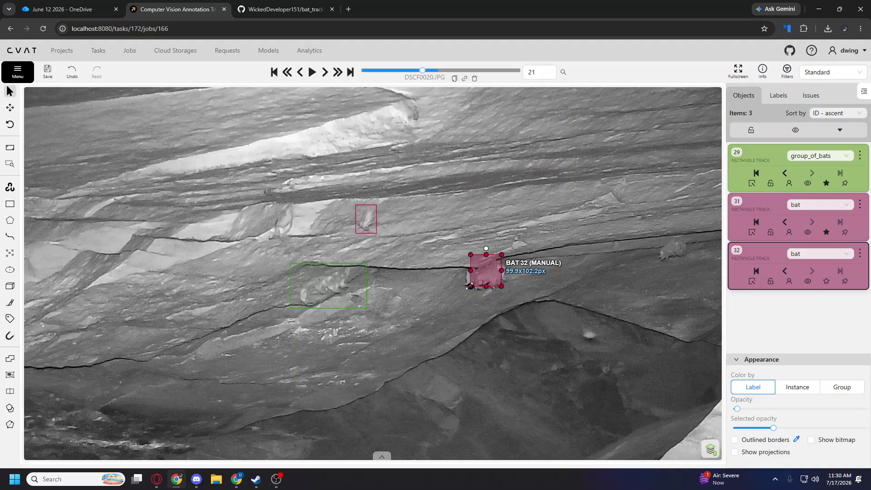
Enlarge the rightmost bat track to about 132 × 132 px on frame 21 and switch it to outside.
drag(470, 287, 461, 295)
right_click(485, 272)
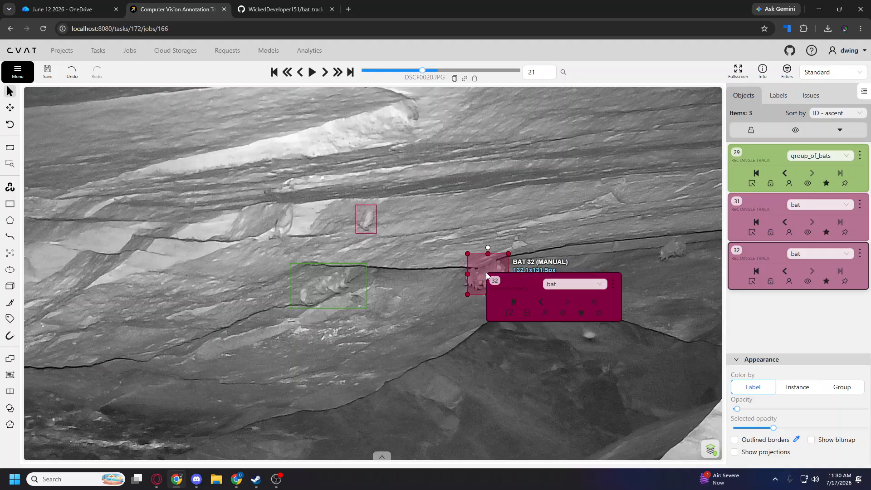
click(508, 312)
Draw a bat rectangle shape around the unlabelled single bat left of the upper bat track on frame 21.
drag(520, 205, 370, 207)
drag(445, 324, 562, 246)
scroll(544, 252, down, 4)
scroll(464, 279, up, 1)
scroll(461, 267, up, 1)
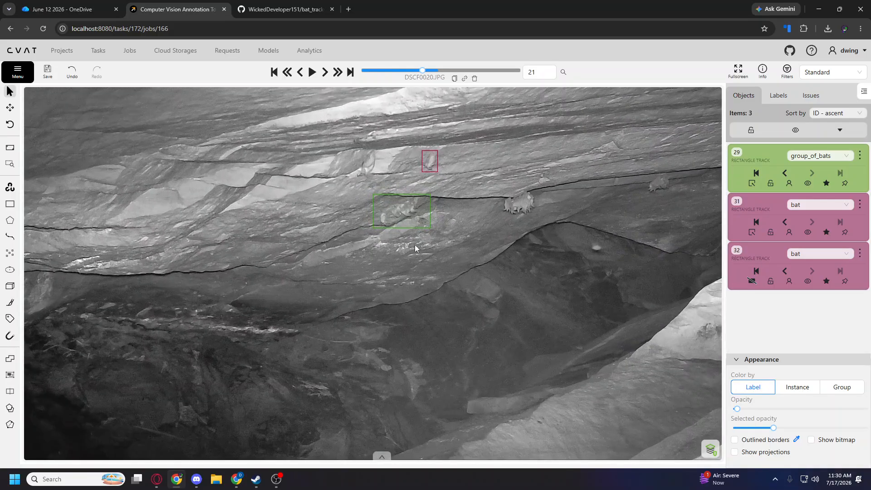
key(n)
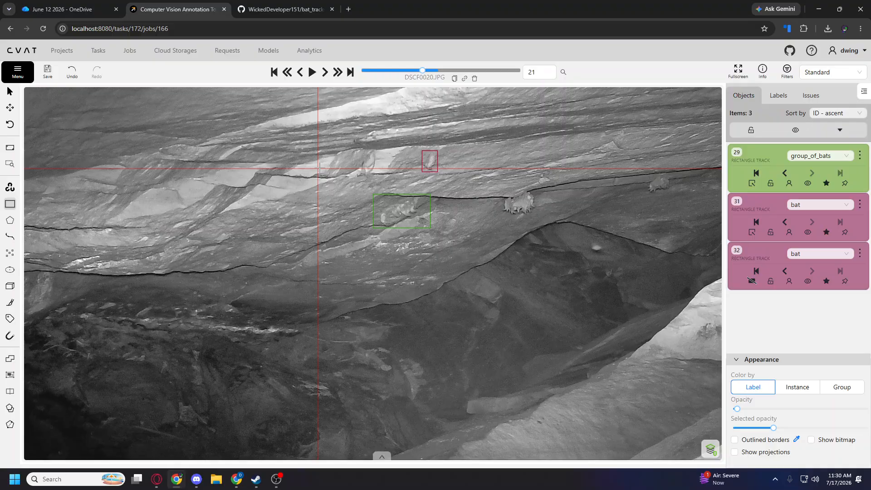
click(359, 147)
click(382, 175)
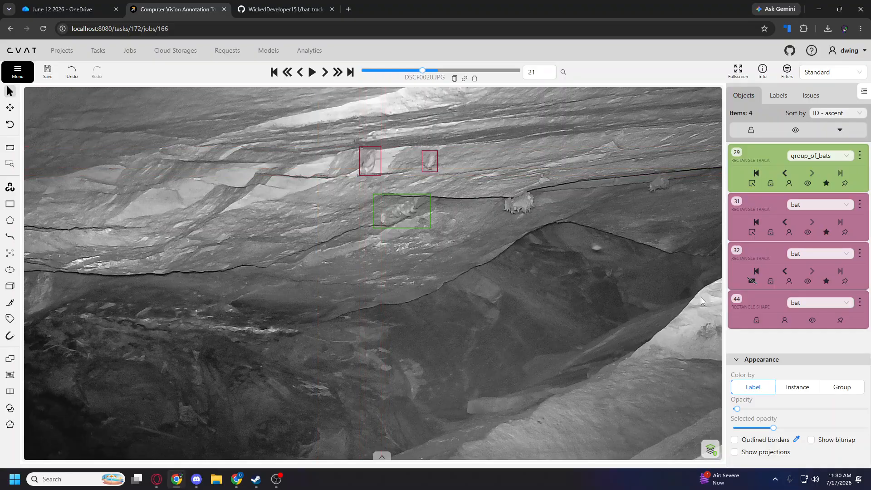
Draw a group_of_bats rectangle shape around the unlabelled bat cluster at the centre of the cave wall on frame 21.
drag(562, 302, 373, 303)
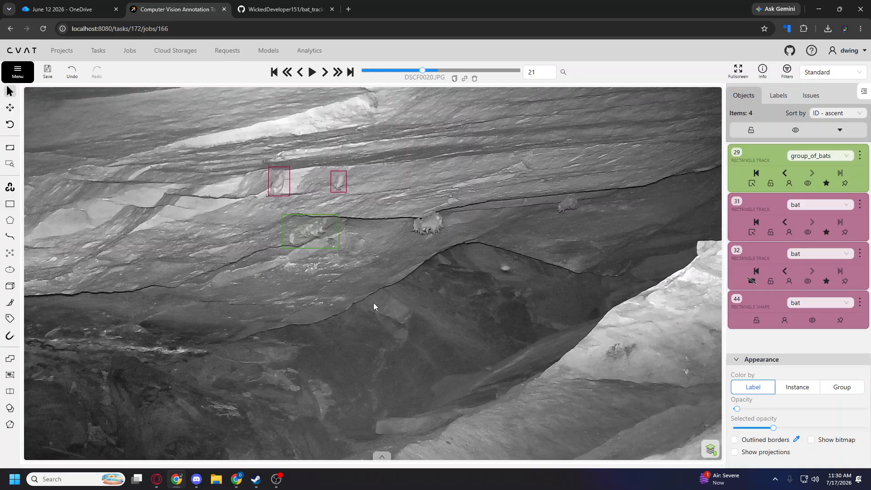
mouse_move(10, 204)
click(73, 196)
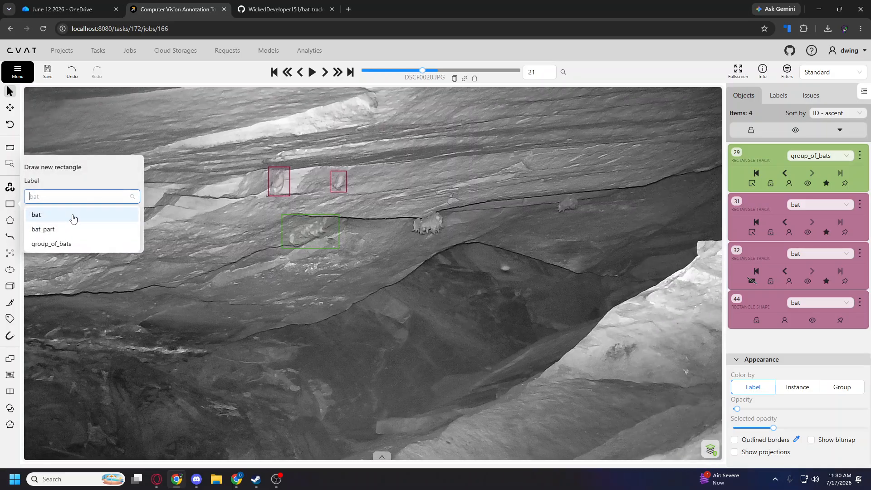
click(68, 243)
click(68, 244)
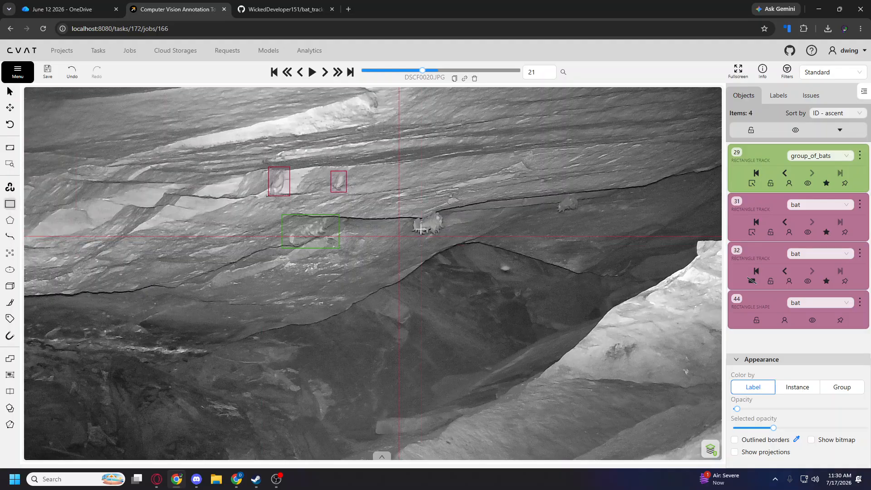
click(408, 208)
click(444, 236)
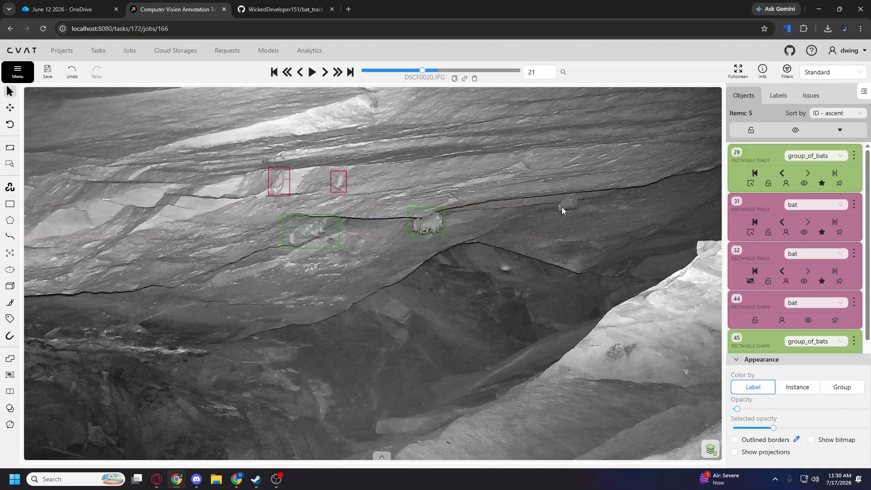
Add another group_of_bats shape, about 118 × 88 px, around the small cluster on the far right of the rock ledge.
key(n)
click(553, 194)
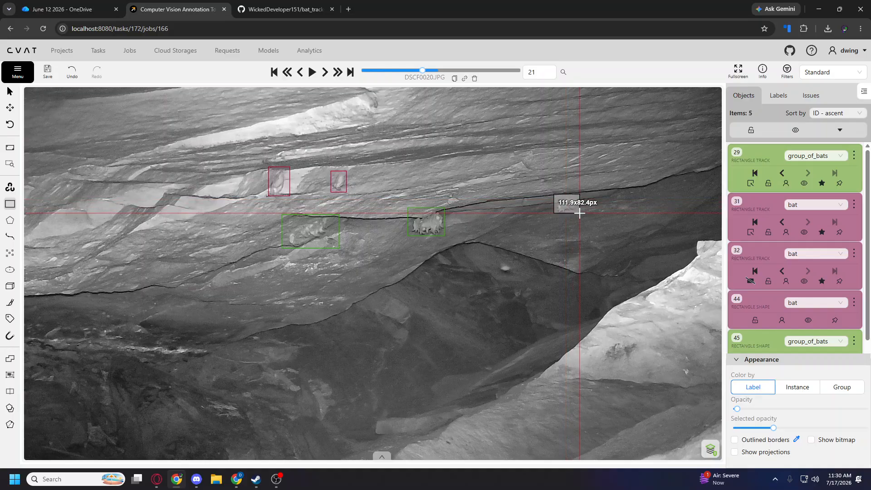
click(580, 215)
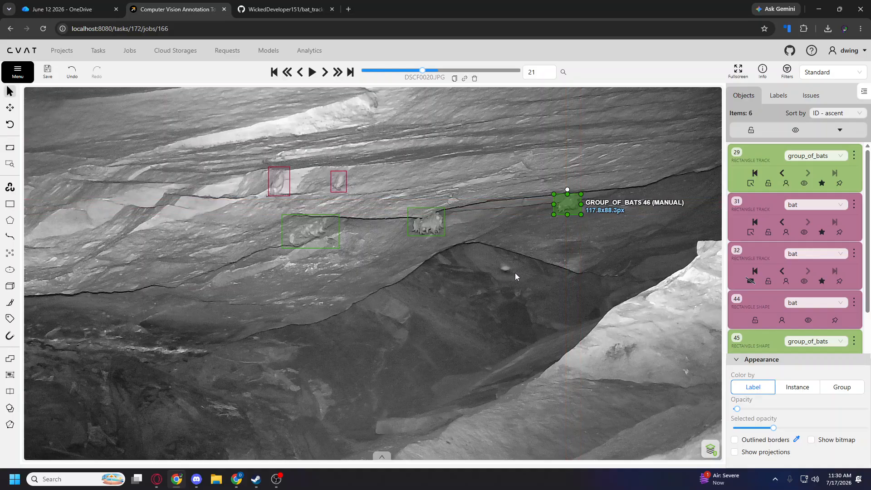
Draw a bat rectangle track around the small pale bat near the top of the dark hollow on frame 21.
key(n)
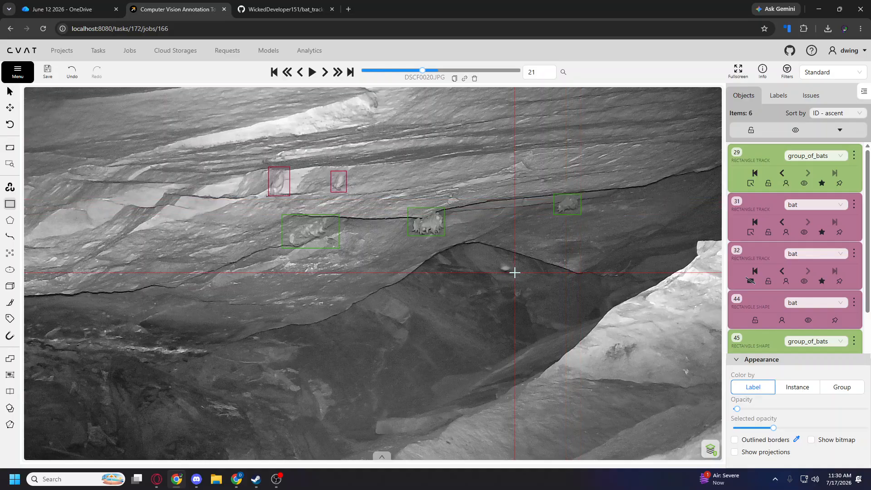
click(10, 203)
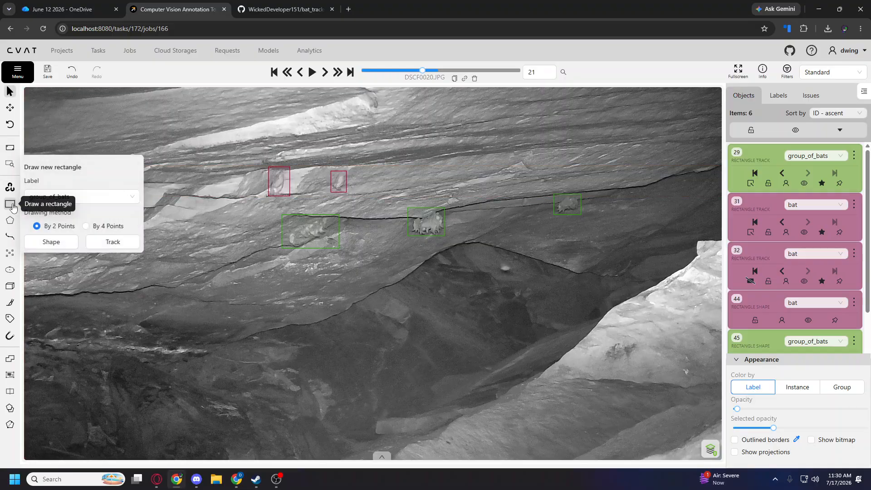
click(85, 198)
click(70, 213)
click(113, 241)
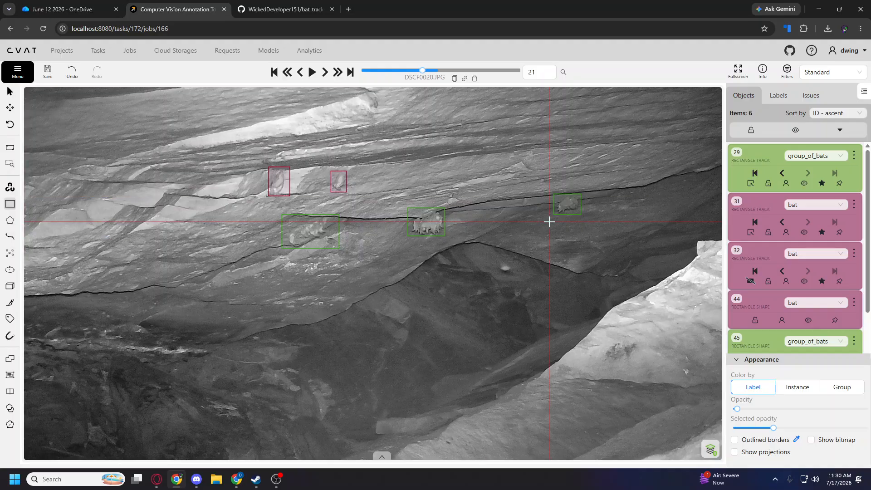
click(511, 271)
click(496, 259)
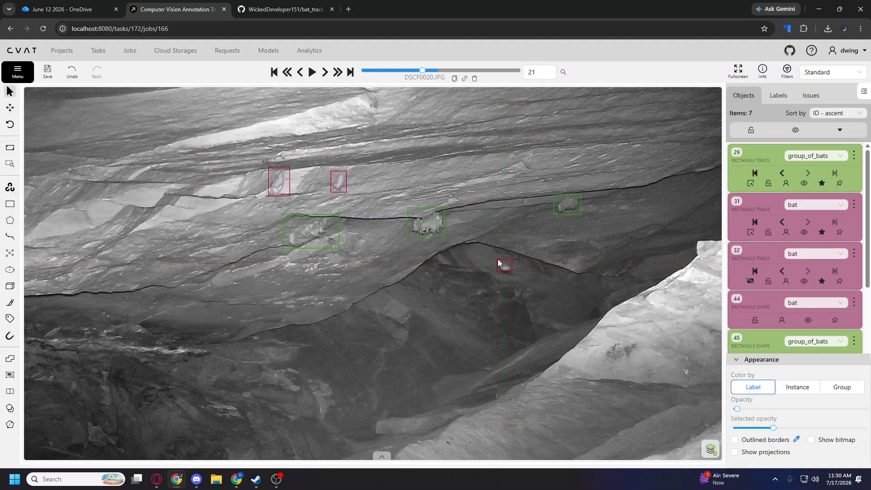
Save the current annotation changes in the job.
click(50, 74)
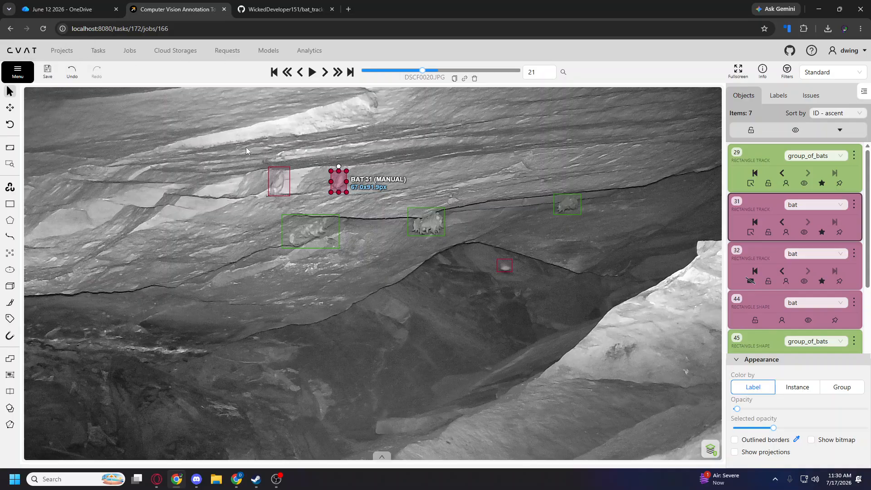
click(9, 72)
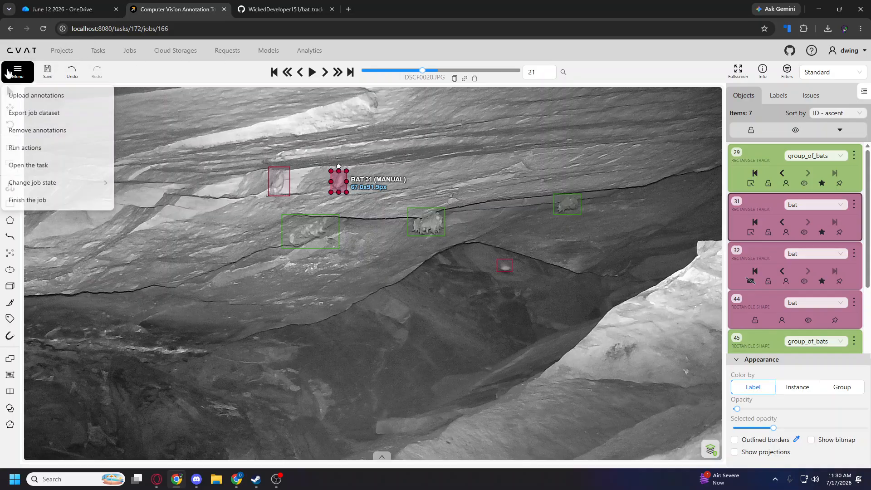
click(46, 72)
click(19, 72)
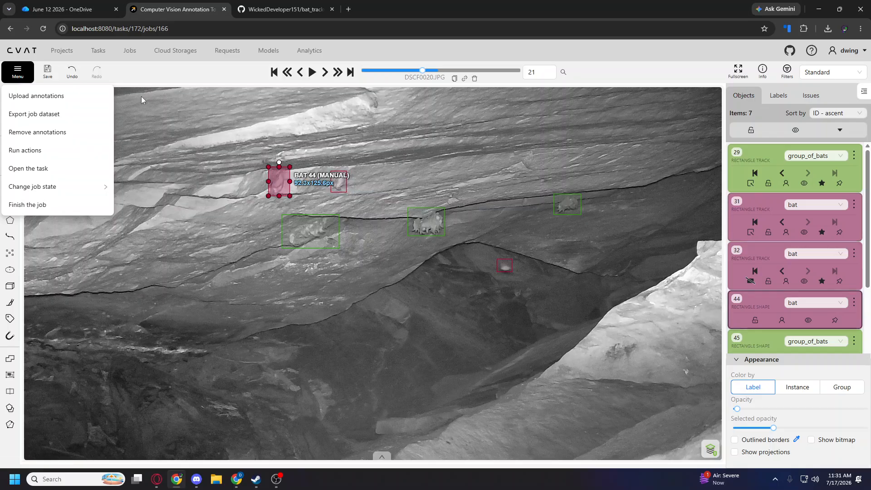
click(57, 73)
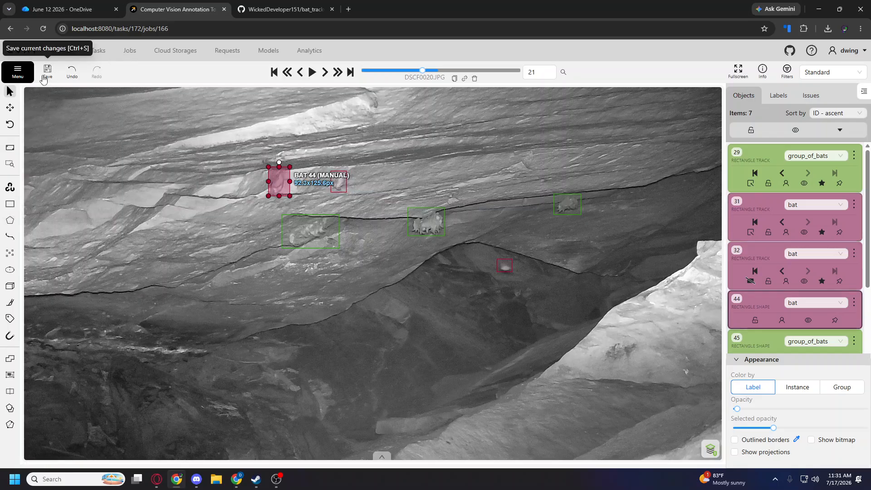
Leave the job and open the bats_new_data project.
click(130, 51)
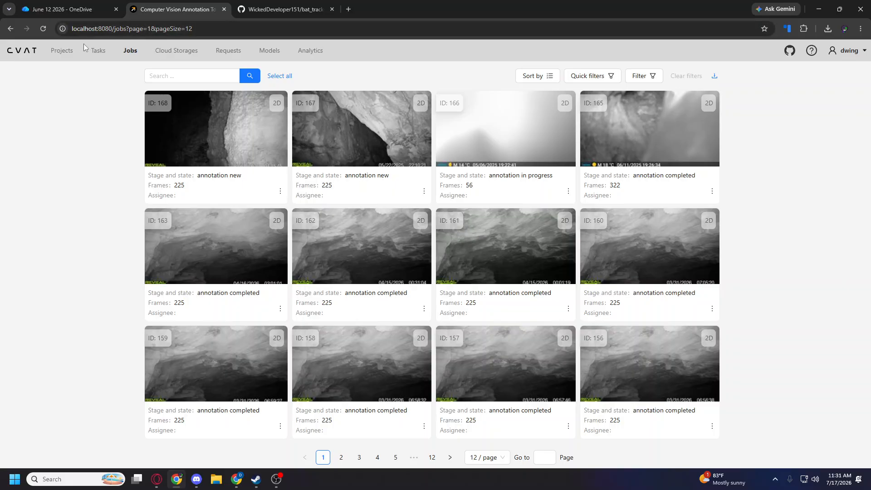
click(57, 55)
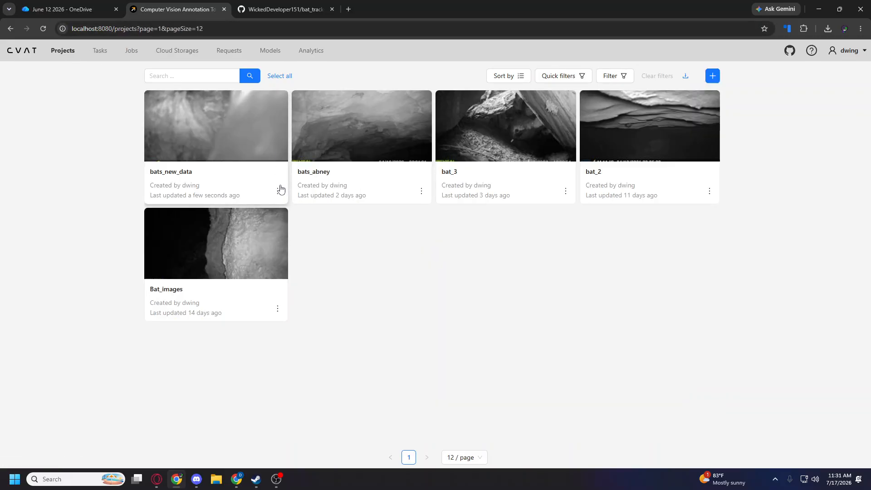
click(232, 128)
Set up a dataset export of the project as Ultralytics YOLO Detection 1.0 with images saved, and close it without exporting.
click(671, 78)
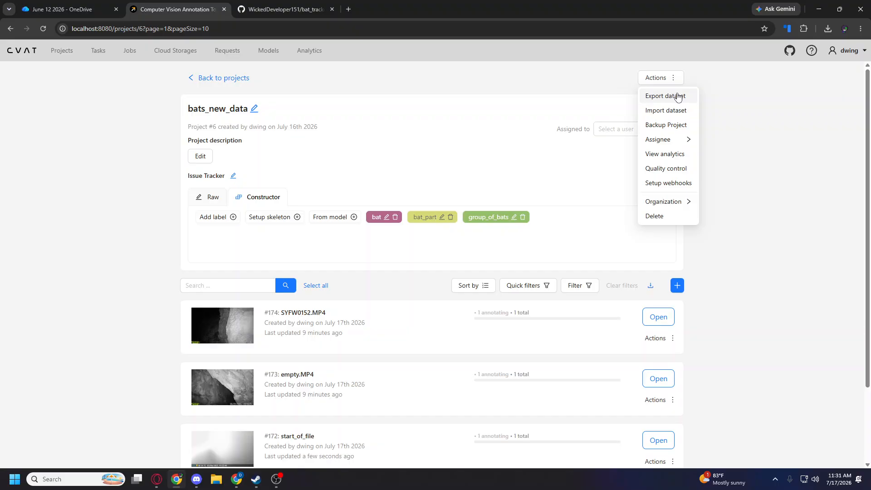
click(677, 95)
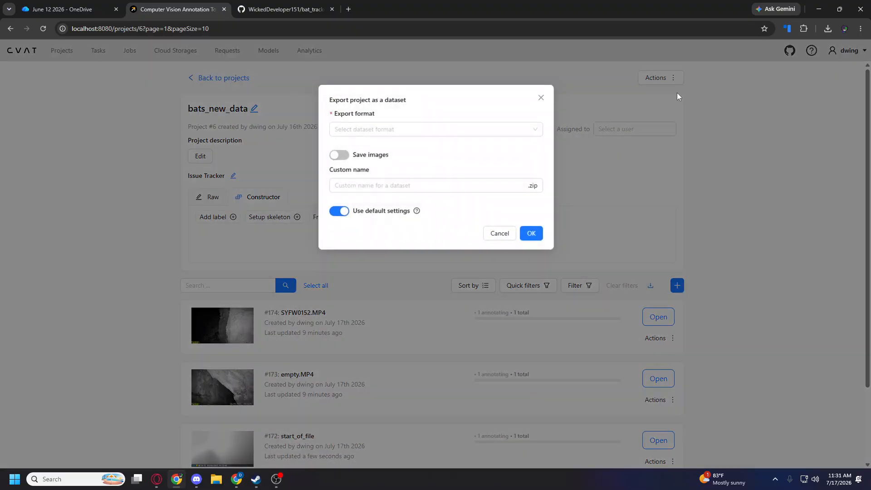
click(388, 129)
scroll(405, 184, down, 4)
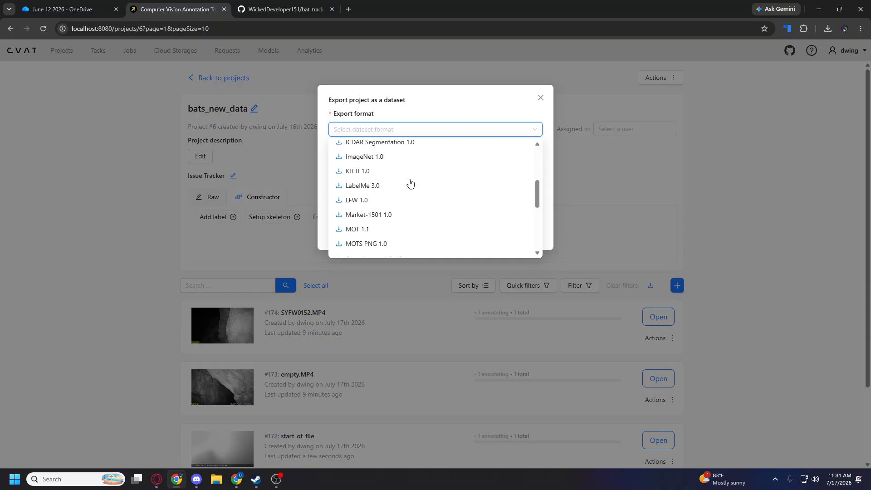
scroll(401, 186, down, 5)
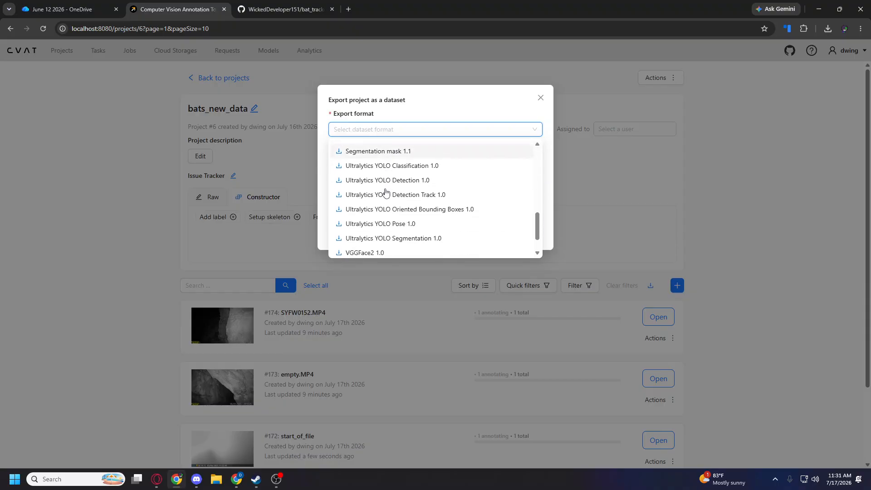
click(460, 180)
click(338, 155)
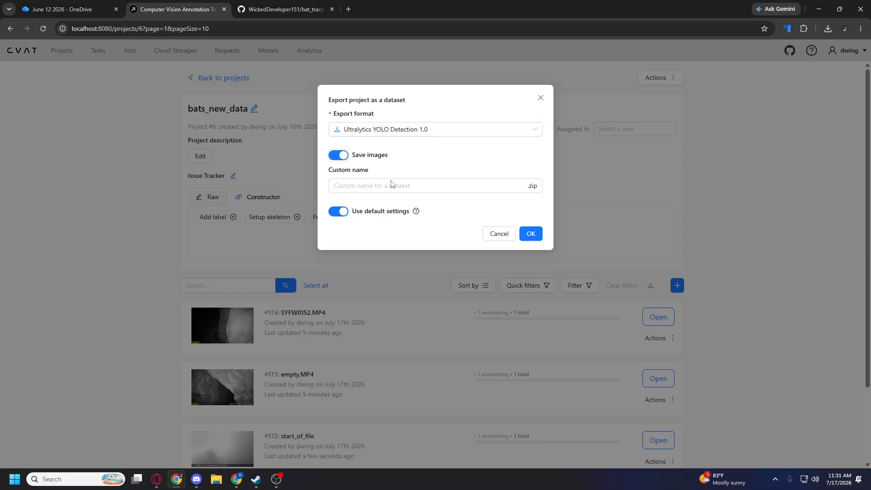
click(450, 185)
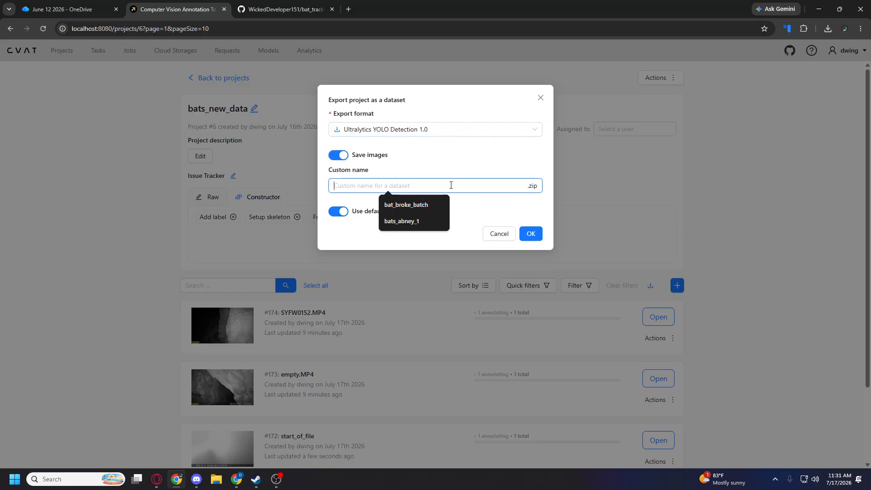
click(425, 156)
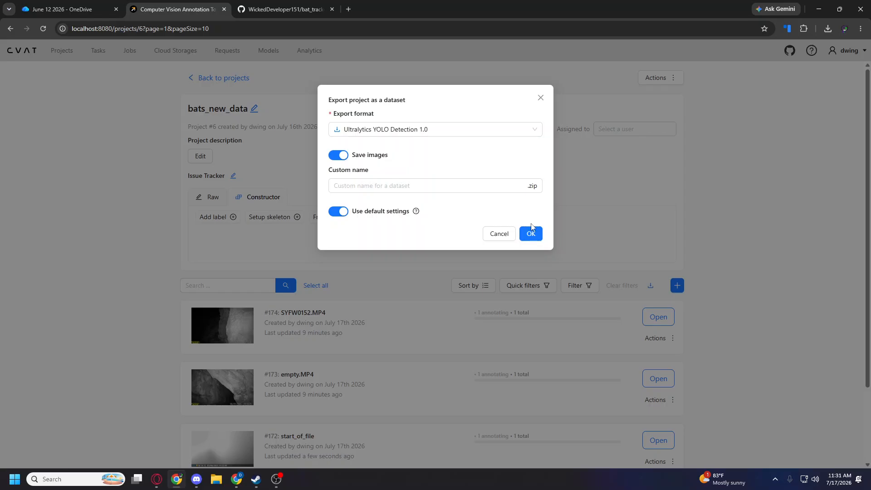
click(540, 97)
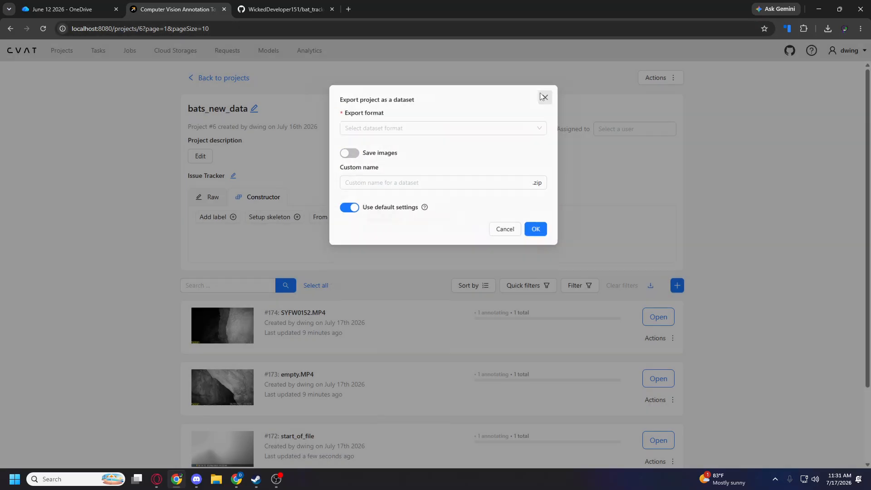